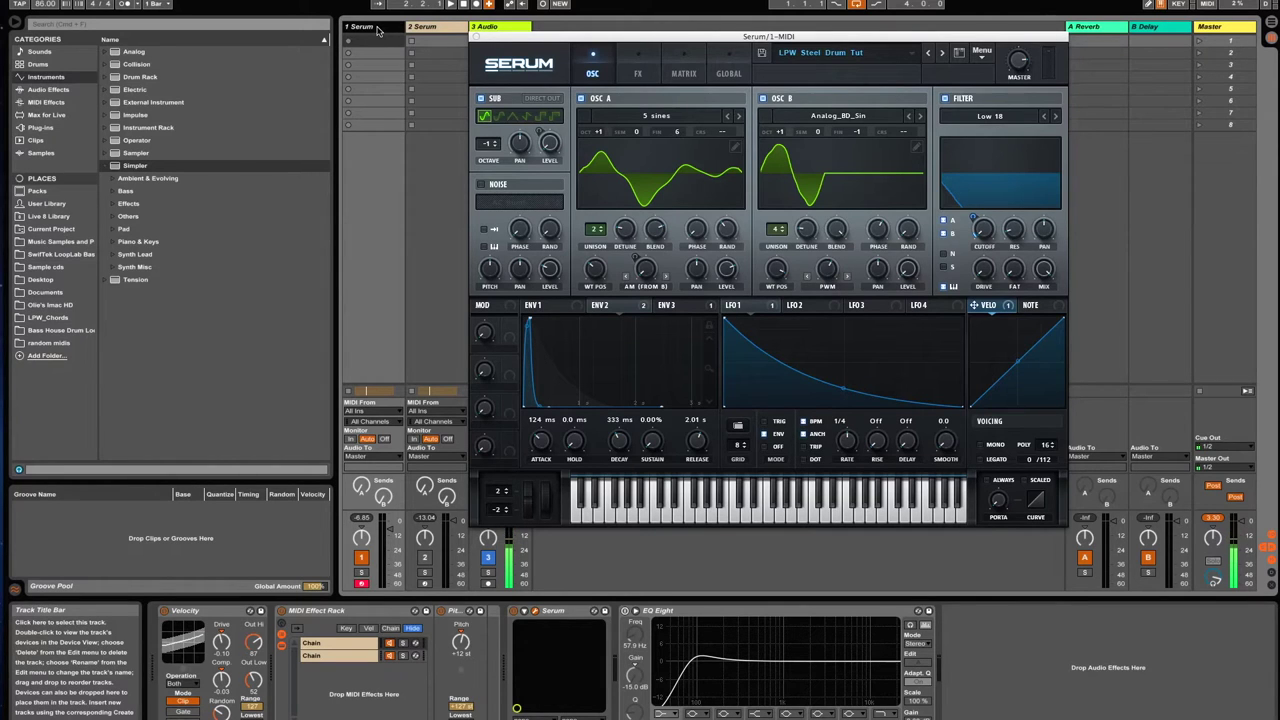
- Start playback and raise the song tempo from 86 to 111 BPM
key(space)
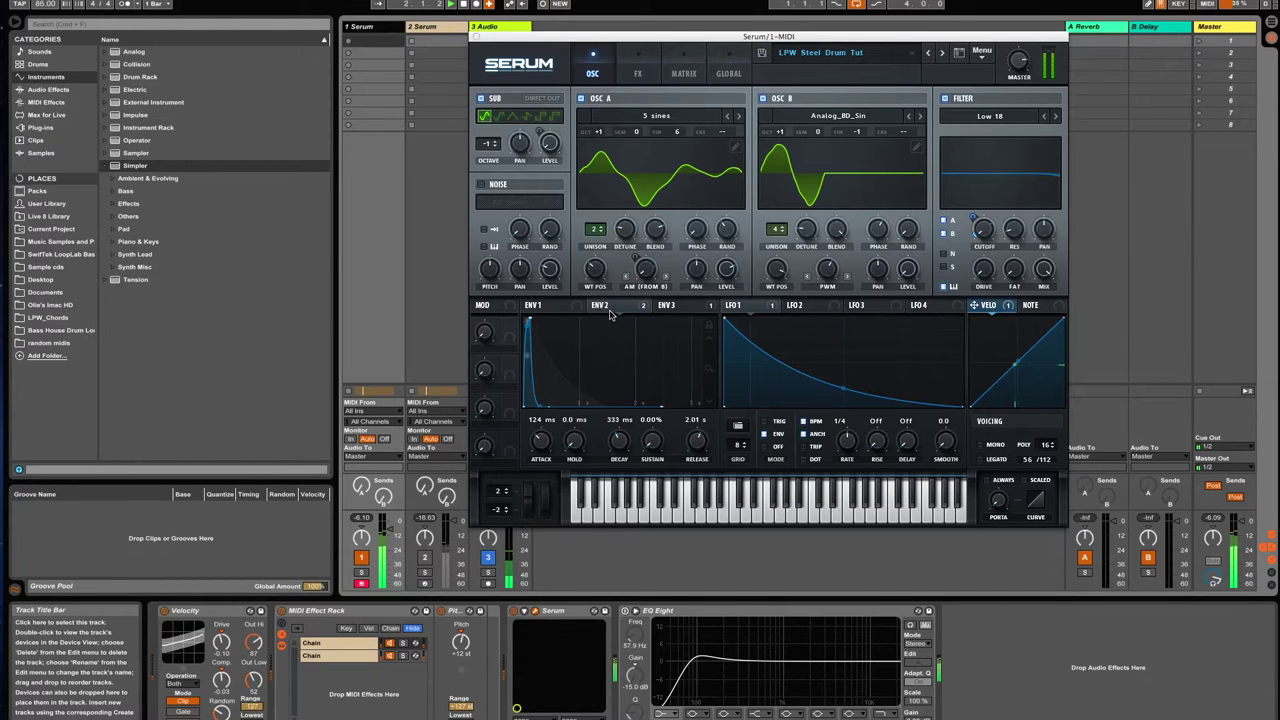
drag(546, 446, 546, 451)
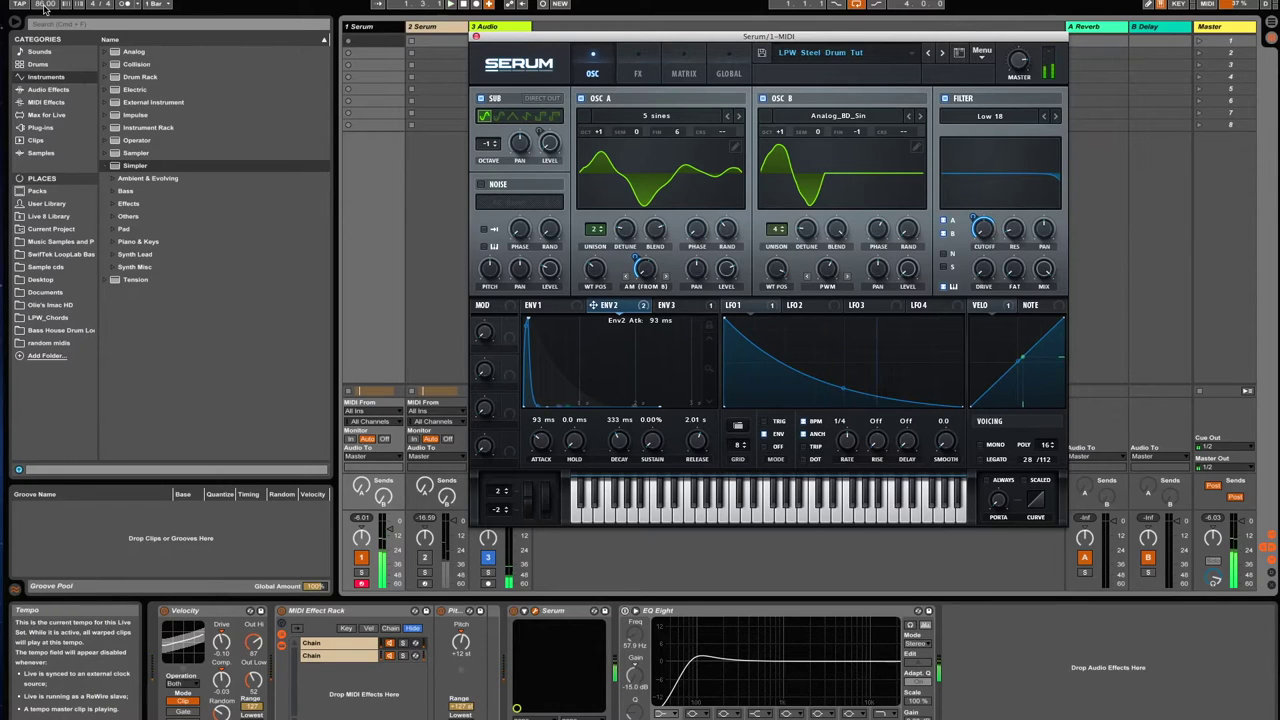
drag(45, 4, 45, 0)
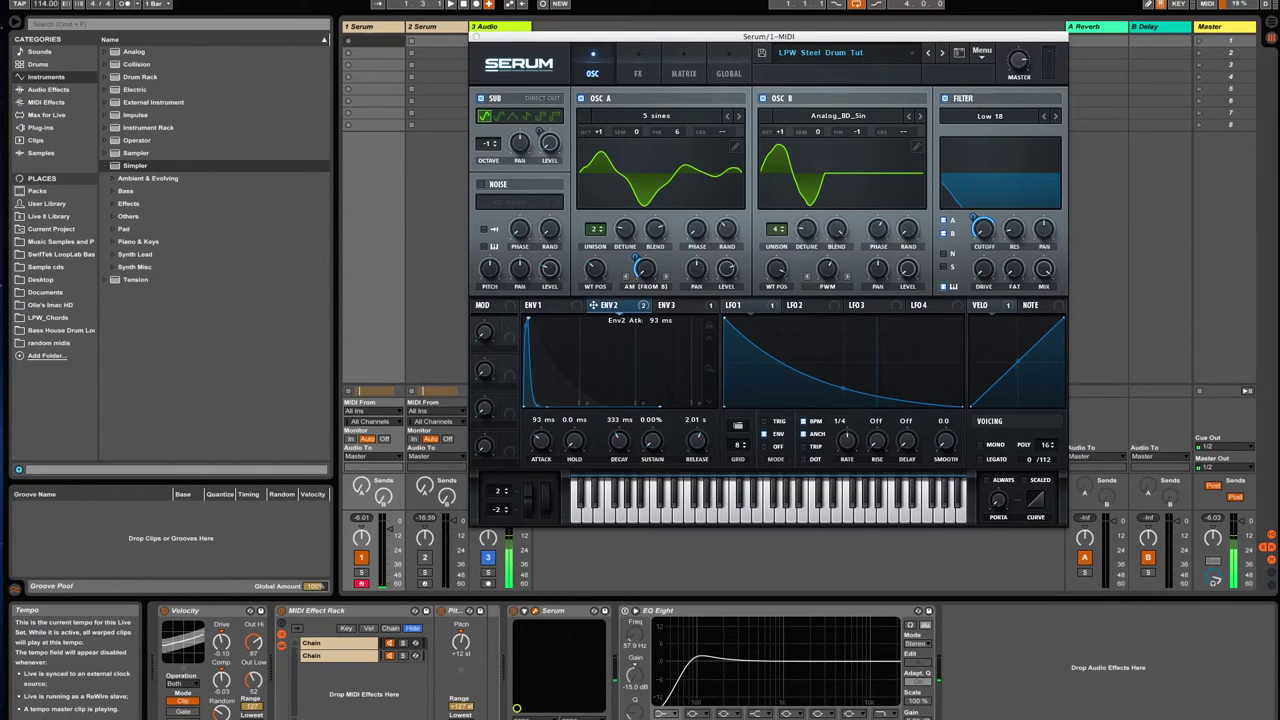
drag(45, 8, 45, 2)
key(space)
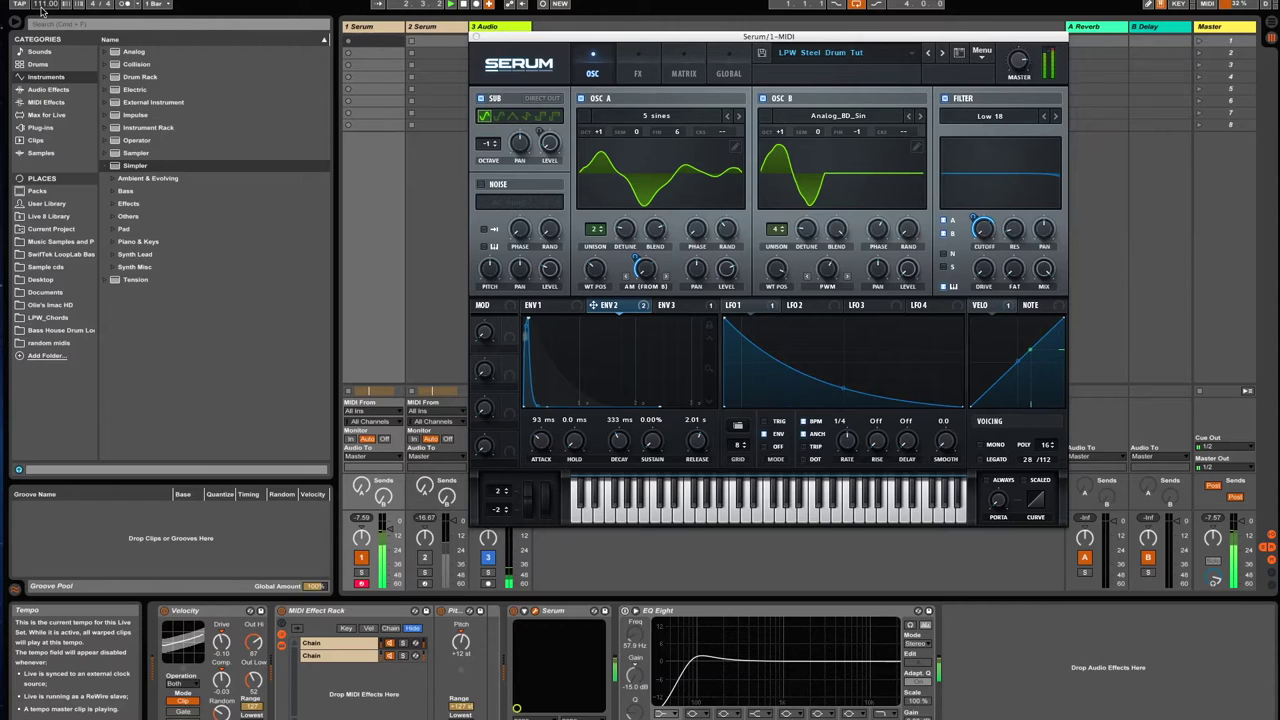
- Set envelope 2 attack to about 62 ms, nudge oscillator A's unison detune, and select track 2 Serum
click(541, 447)
drag(541, 447, 541, 445)
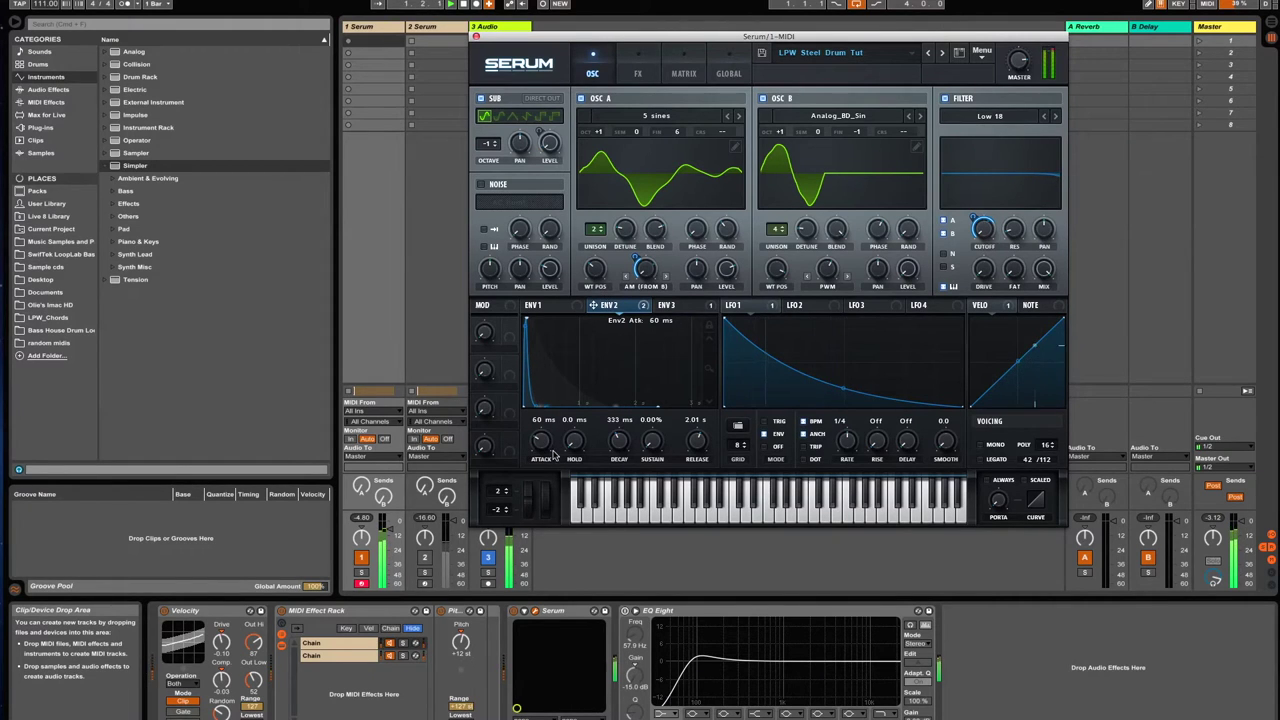
drag(544, 447, 545, 447)
drag(620, 230, 619, 232)
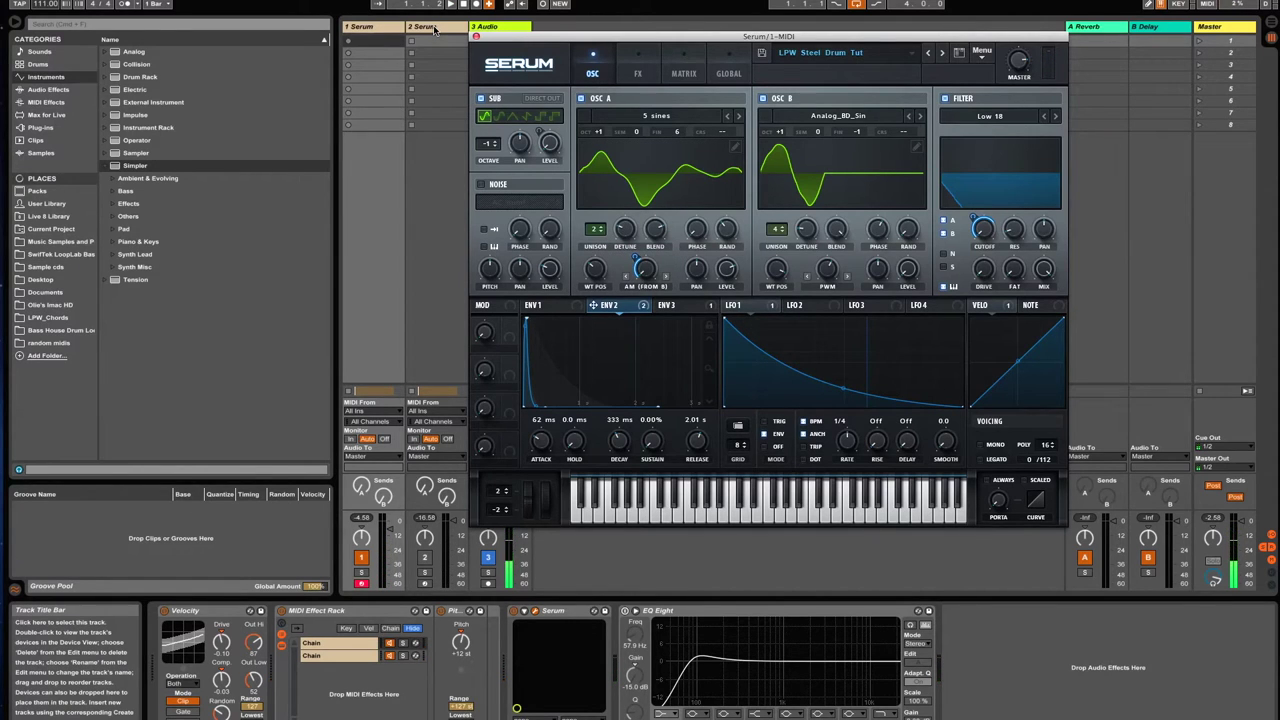
click(434, 30)
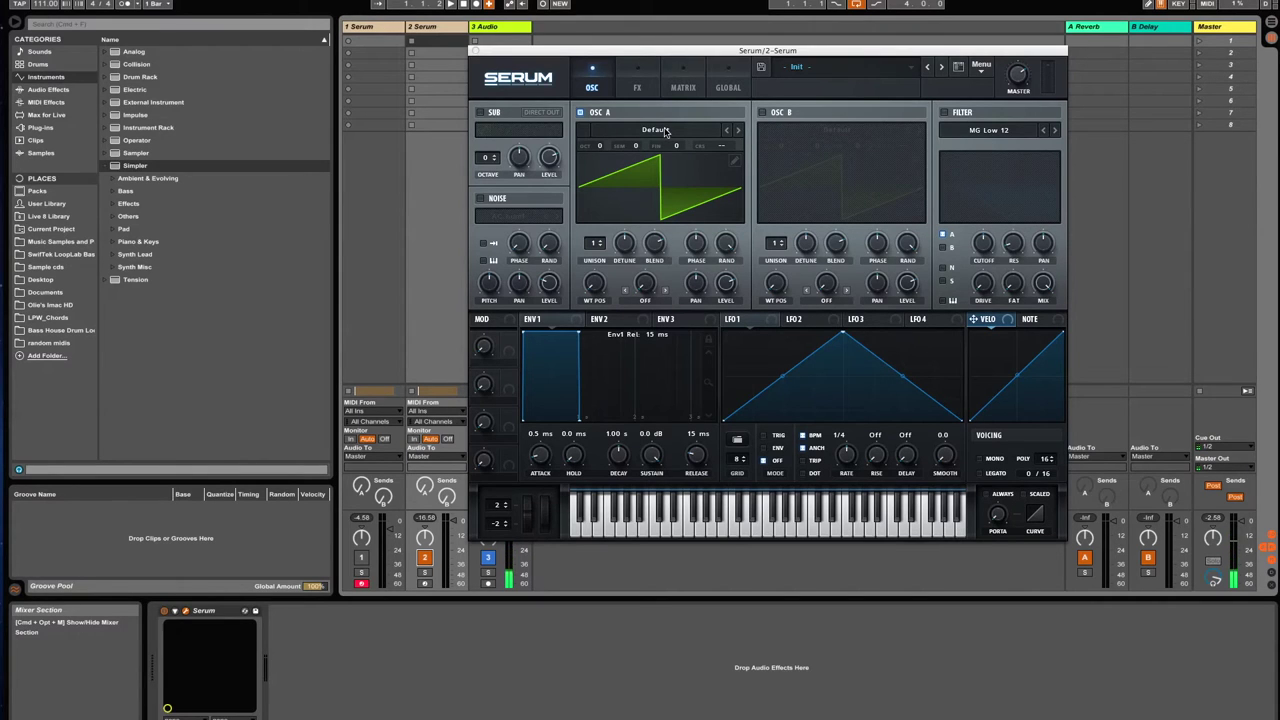
- Load the Analog Basic Mg wavetable into oscillator A
click(660, 130)
mouse_move(723, 143)
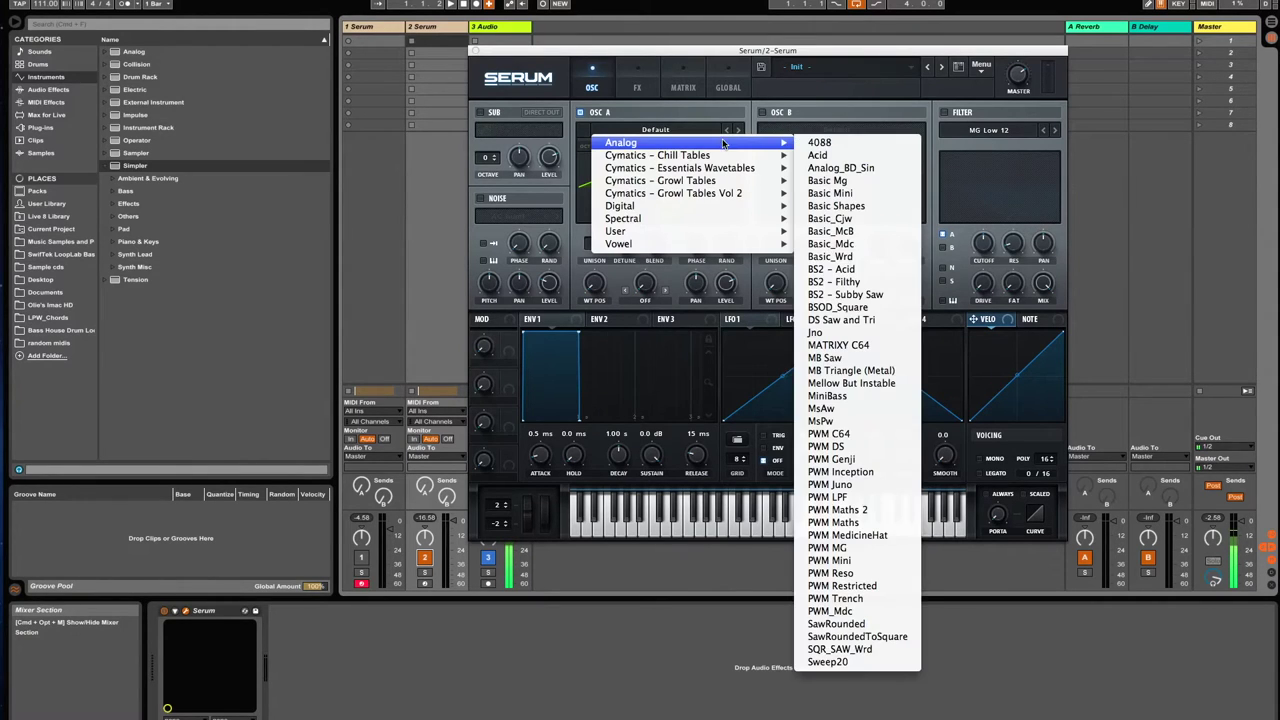
click(866, 182)
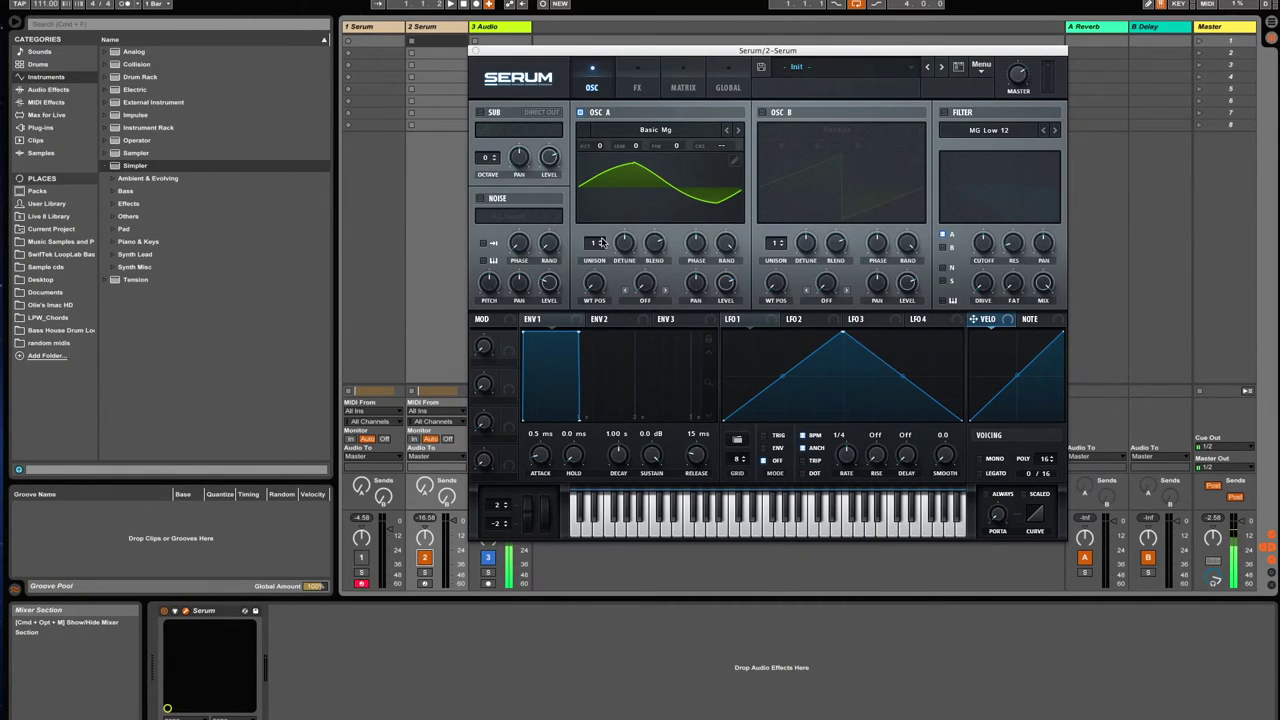
- Give oscillator A 2 unison voices, phase 0, 40% random phase, WT position 27, AM (from B) warp
drag(601, 243, 634, 293)
drag(698, 245, 721, 316)
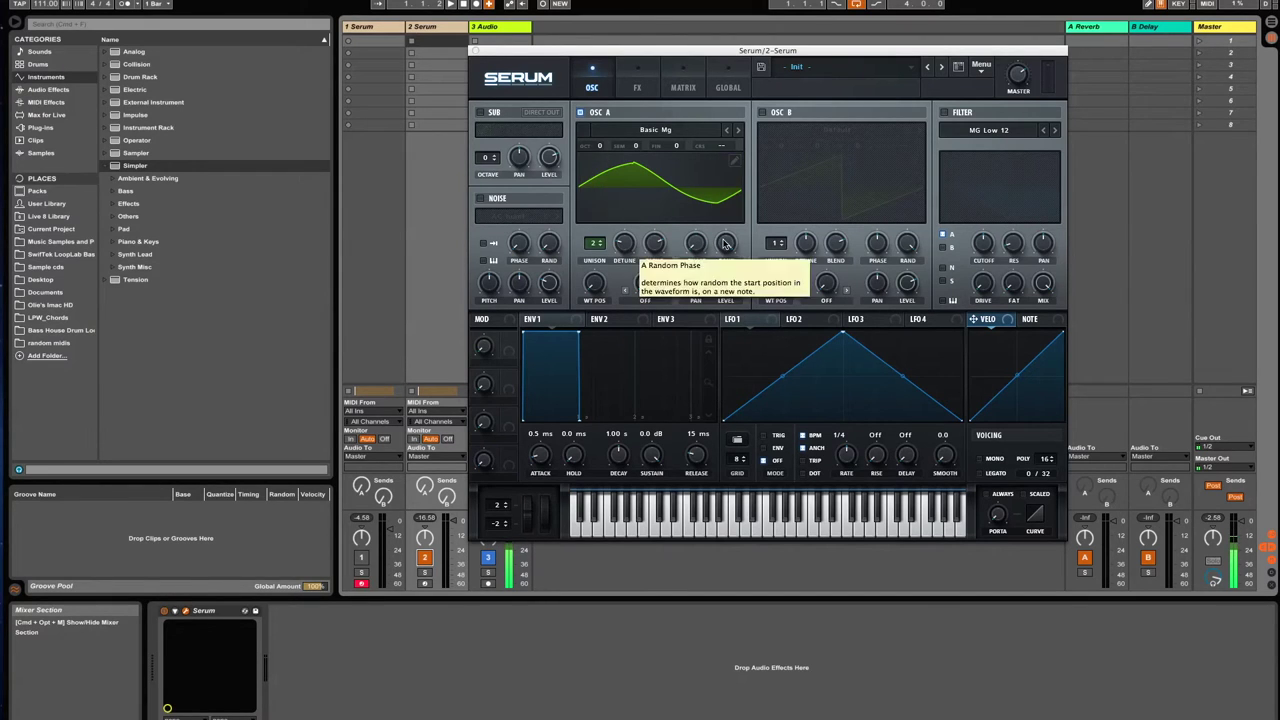
drag(726, 243, 726, 345)
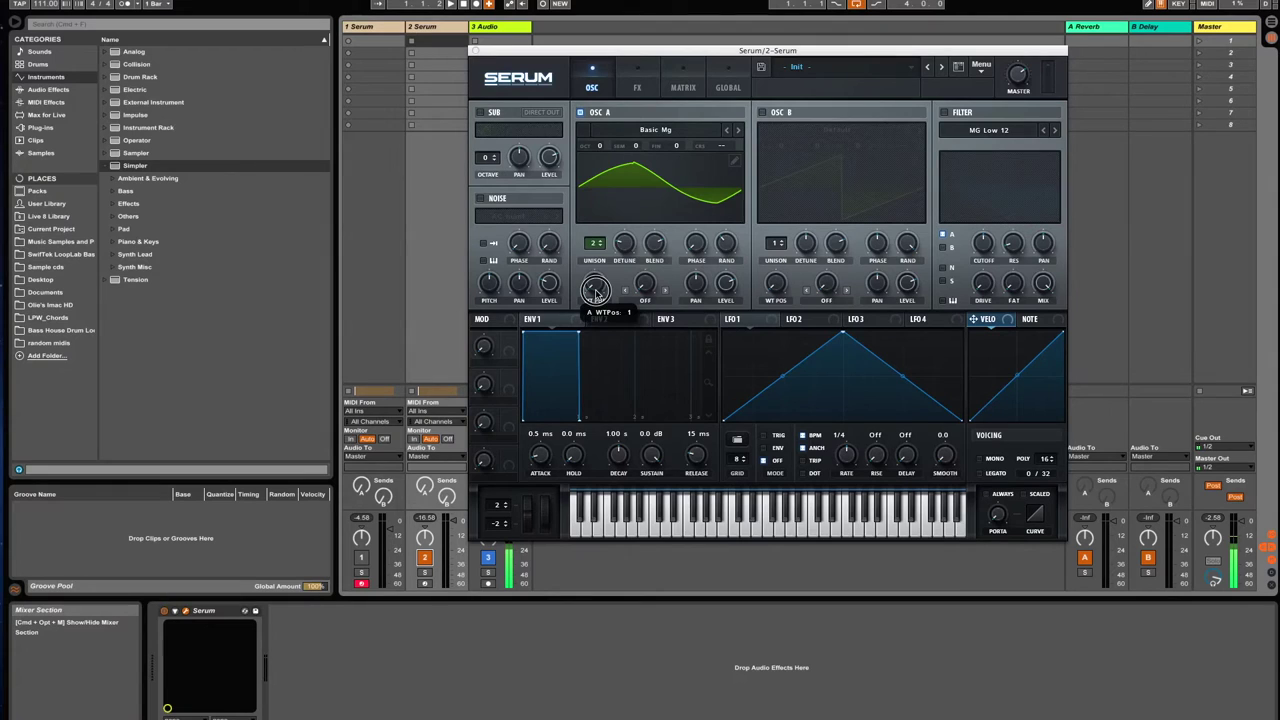
drag(594, 286, 607, 187)
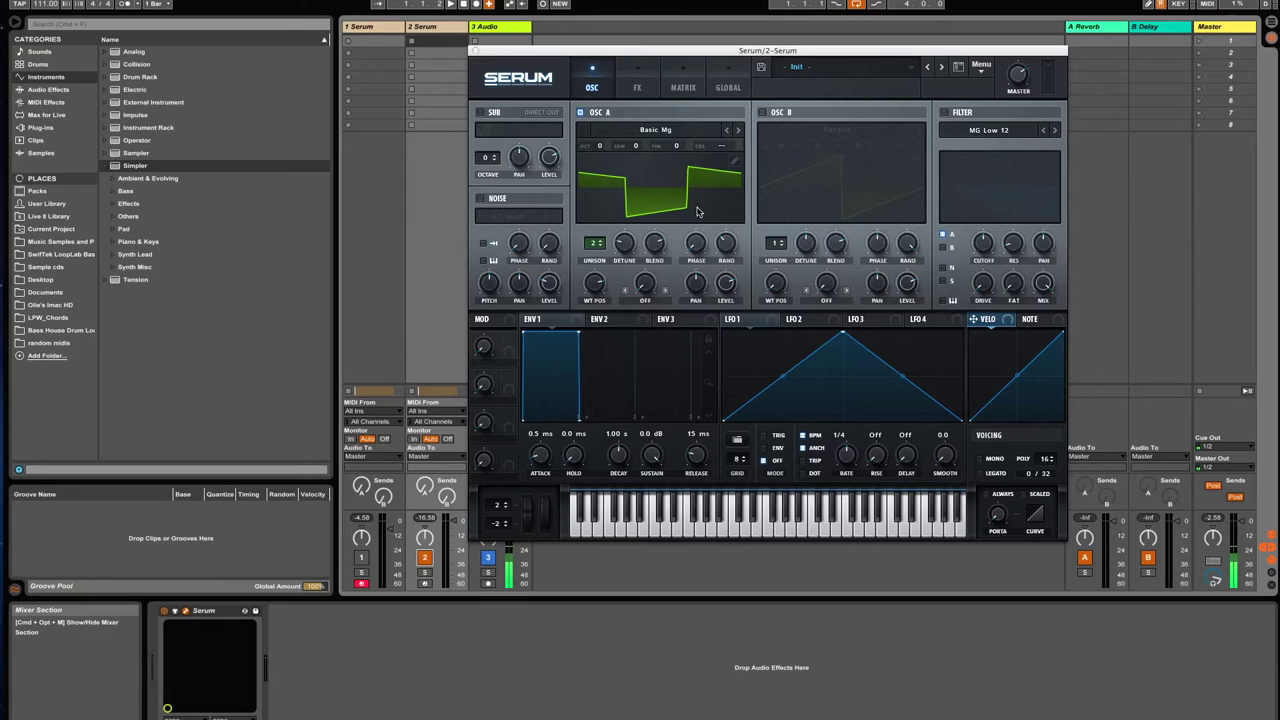
click(648, 300)
drag(650, 300, 679, 553)
- Turn on oscillator B and load the Analog_BD_Sin wavetable
click(762, 112)
click(858, 130)
mouse_move(868, 157)
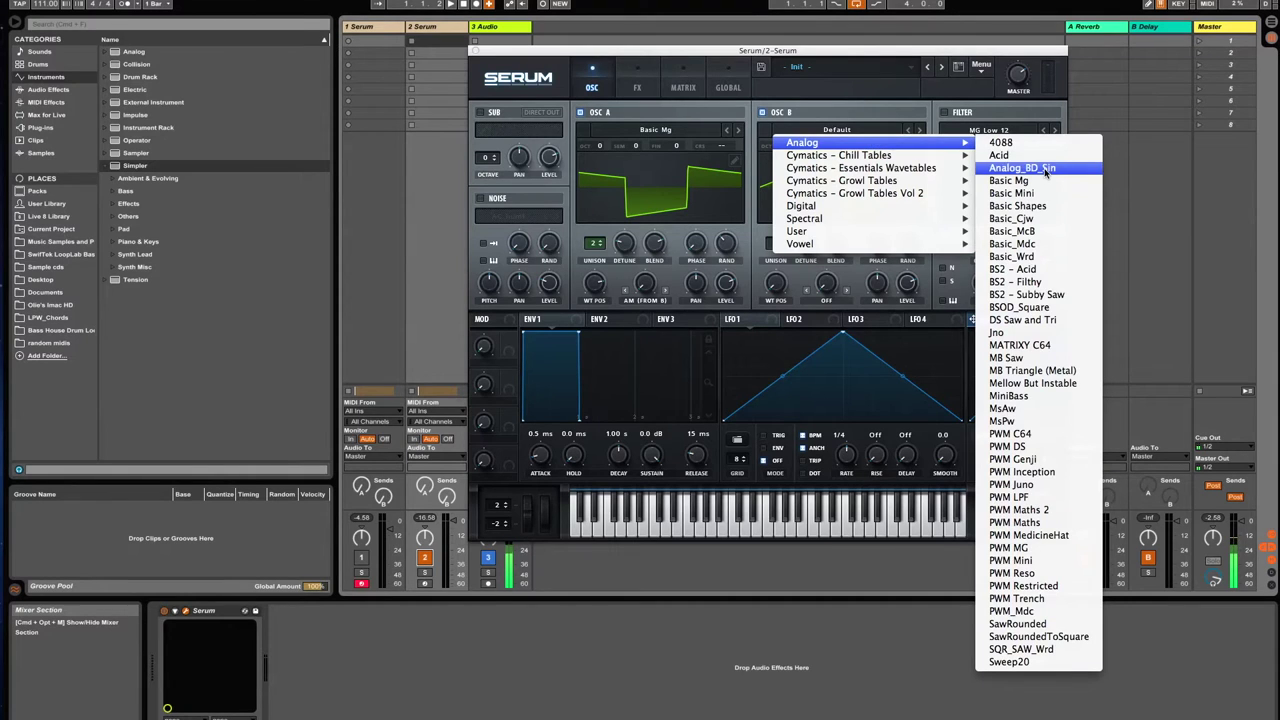
click(1046, 170)
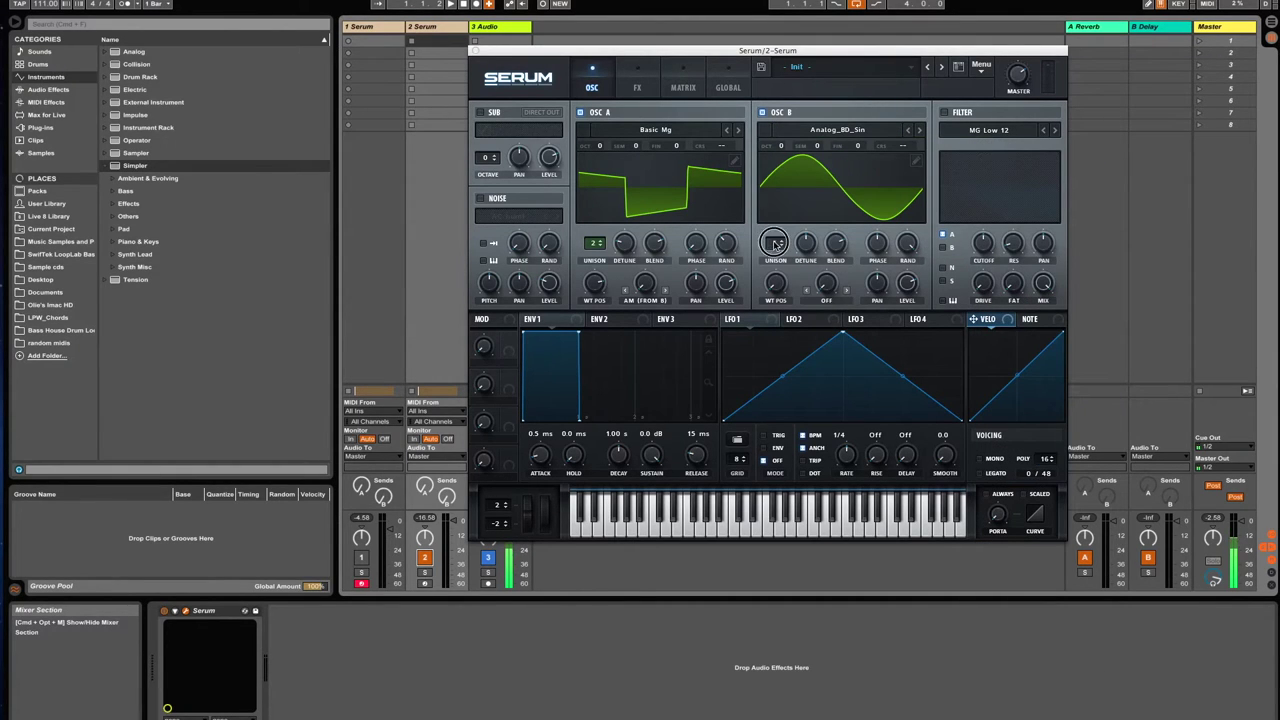
- Set oscillator B to 4 unison voices, detune 0.03, blend 100, phase 210, WT 142, PWM warp 47%
drag(776, 243, 811, 298)
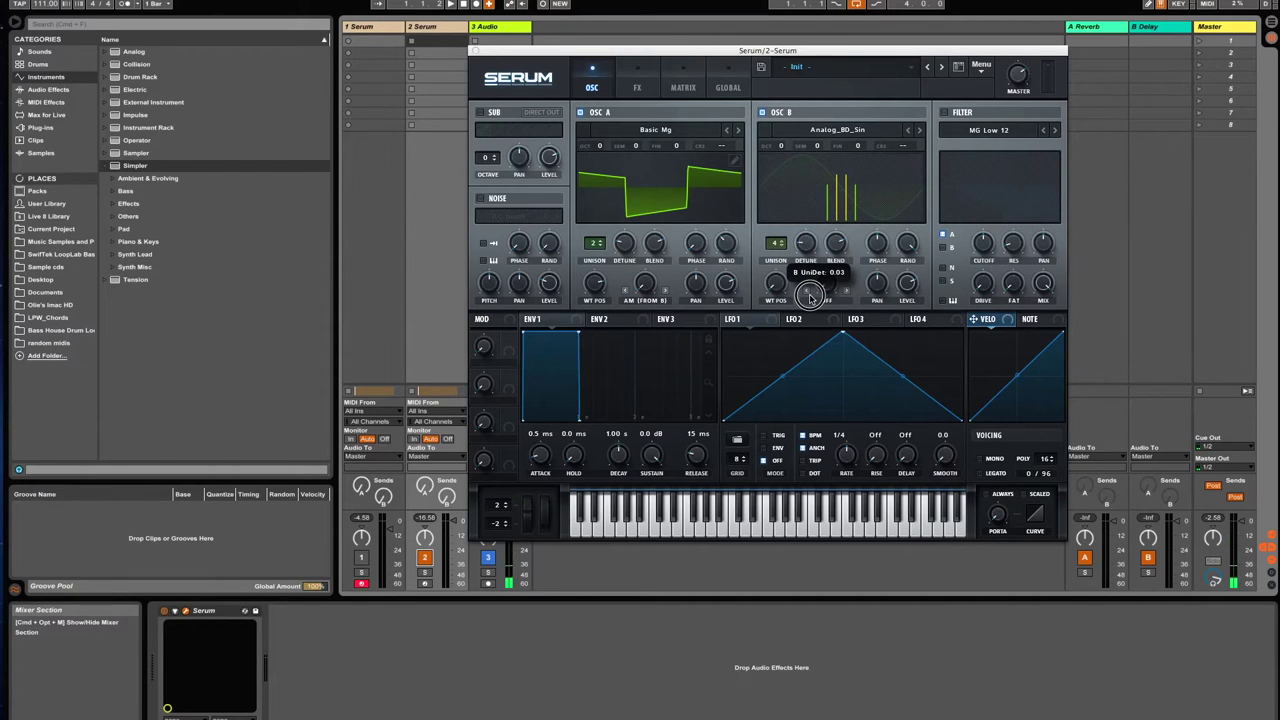
drag(811, 298, 812, 296)
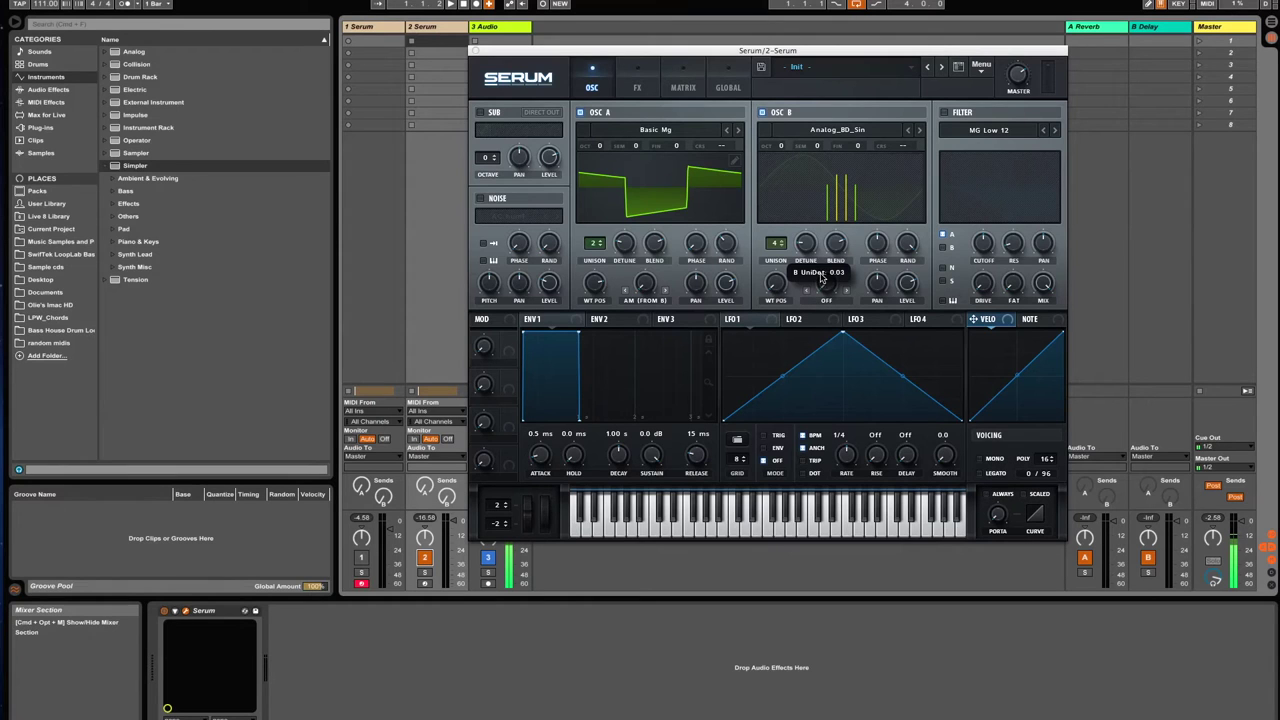
drag(836, 243, 900, 248)
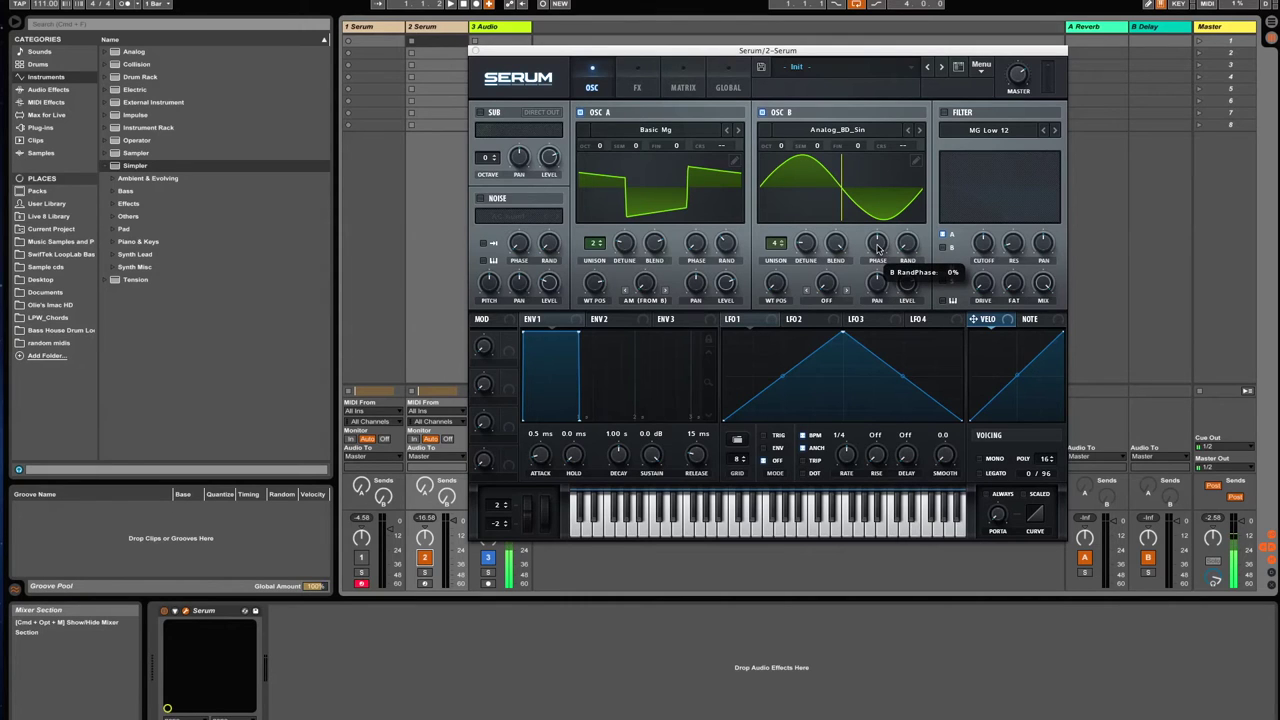
drag(877, 246, 877, 232)
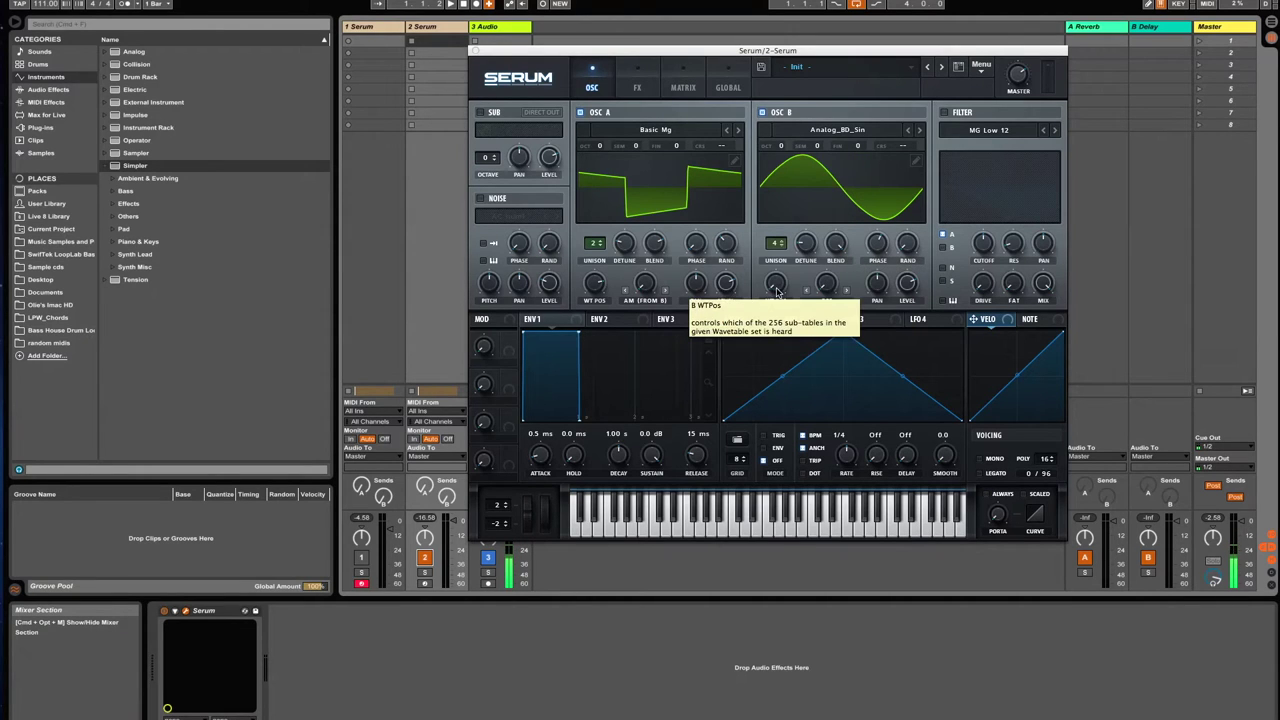
drag(775, 270, 789, 163)
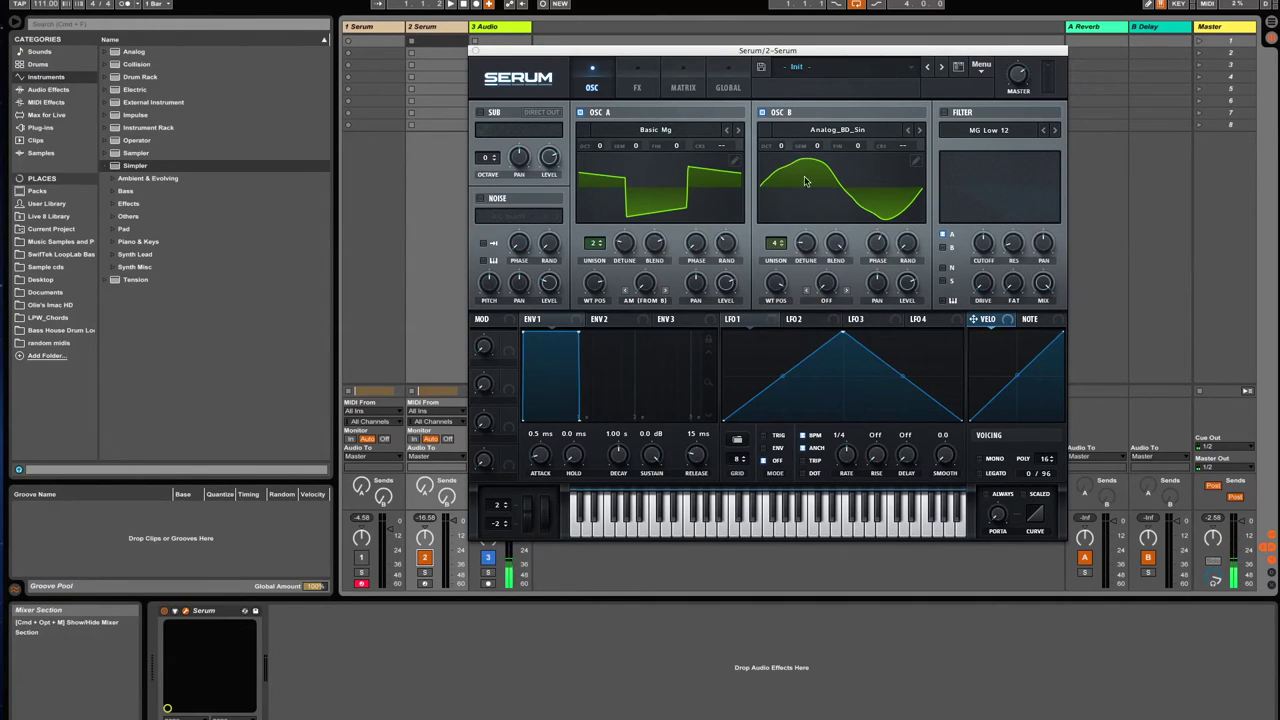
click(829, 300)
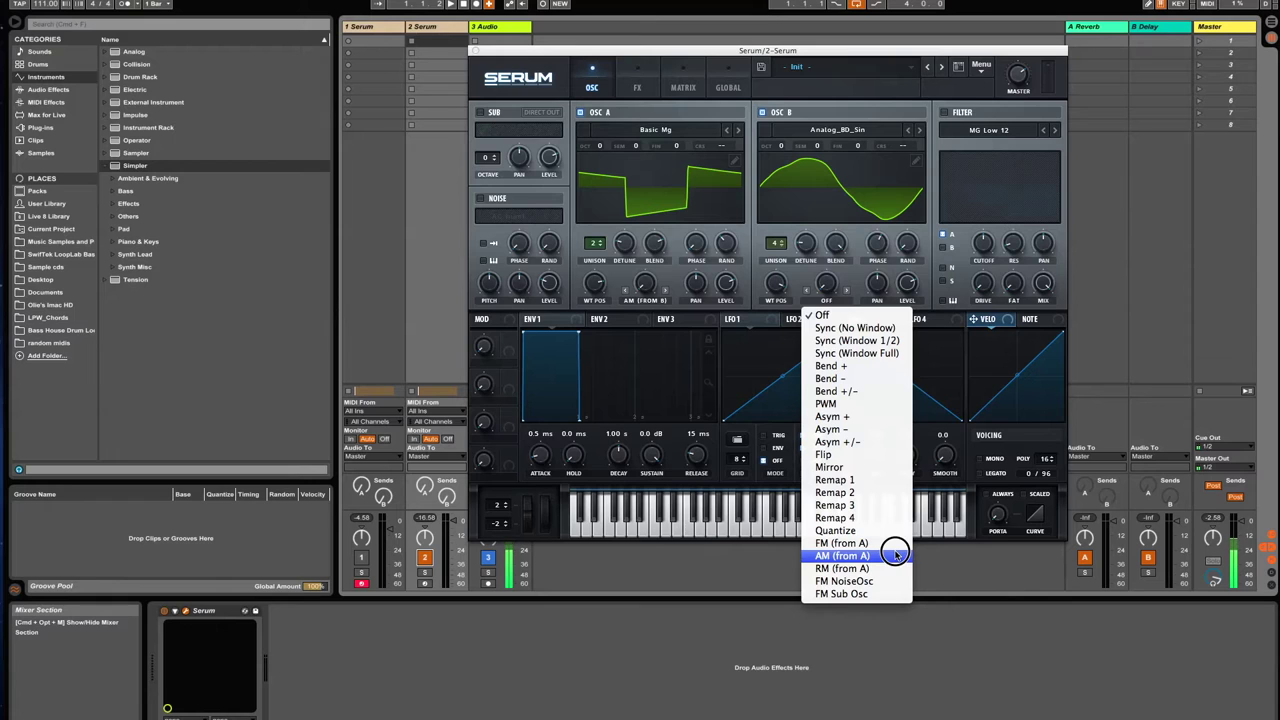
click(836, 403)
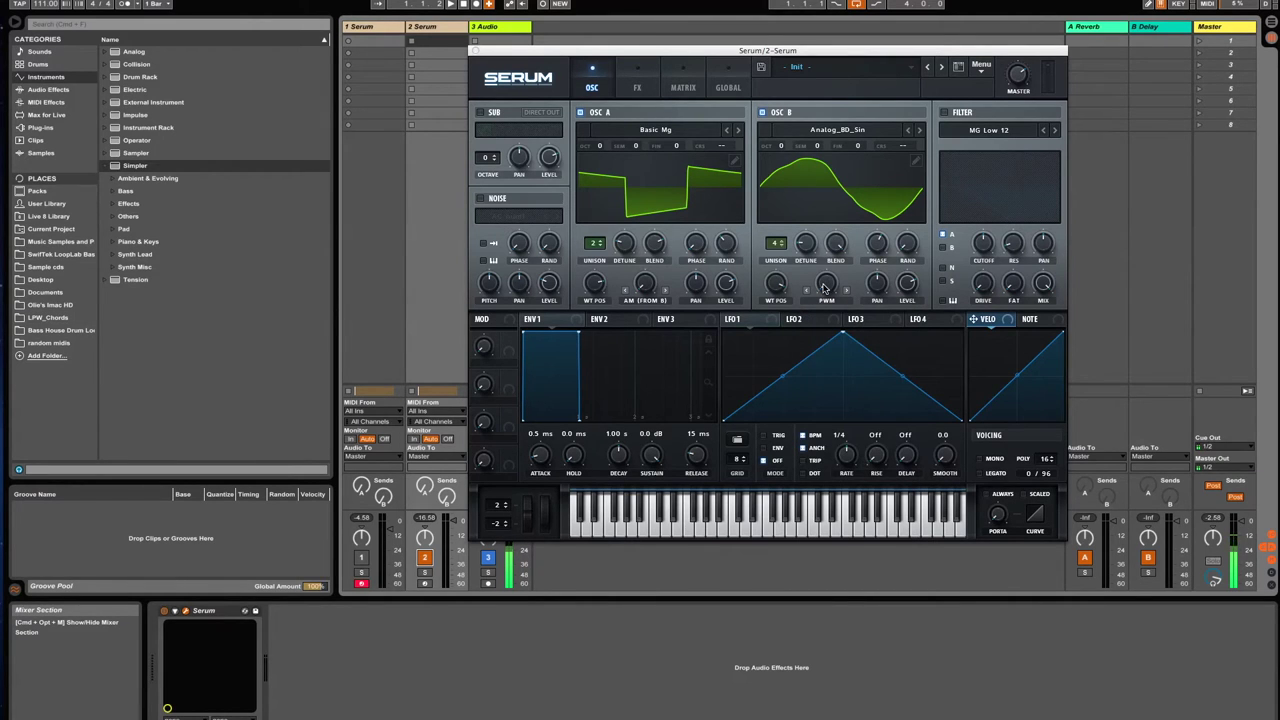
drag(825, 289, 830, 192)
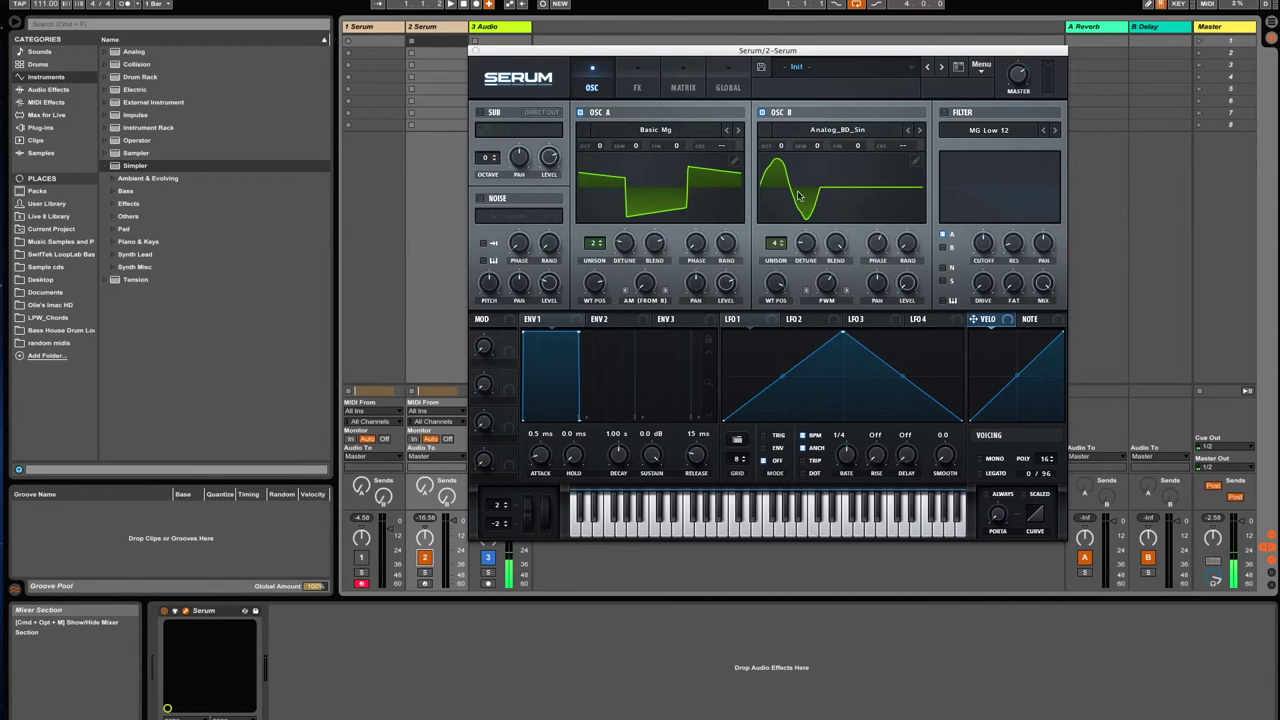
- Raise both oscillators B and A by one octave to +1
drag(779, 150, 786, 135)
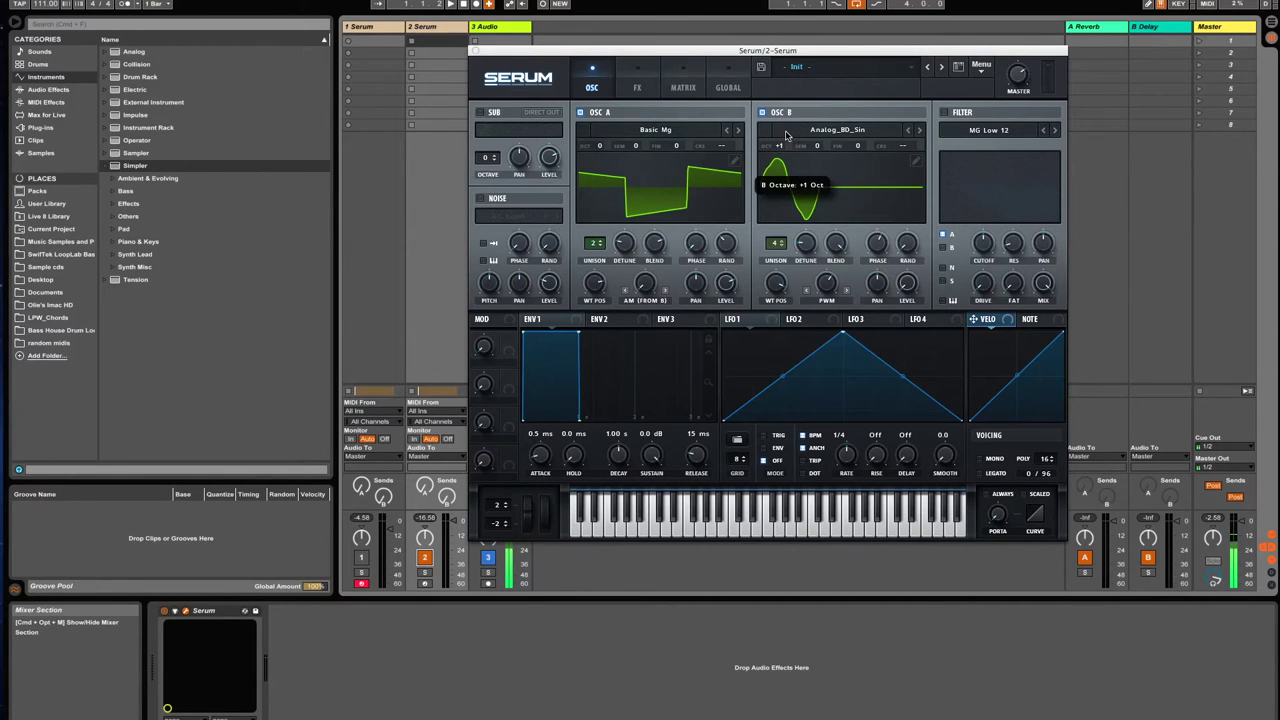
click(601, 139)
drag(602, 139, 606, 147)
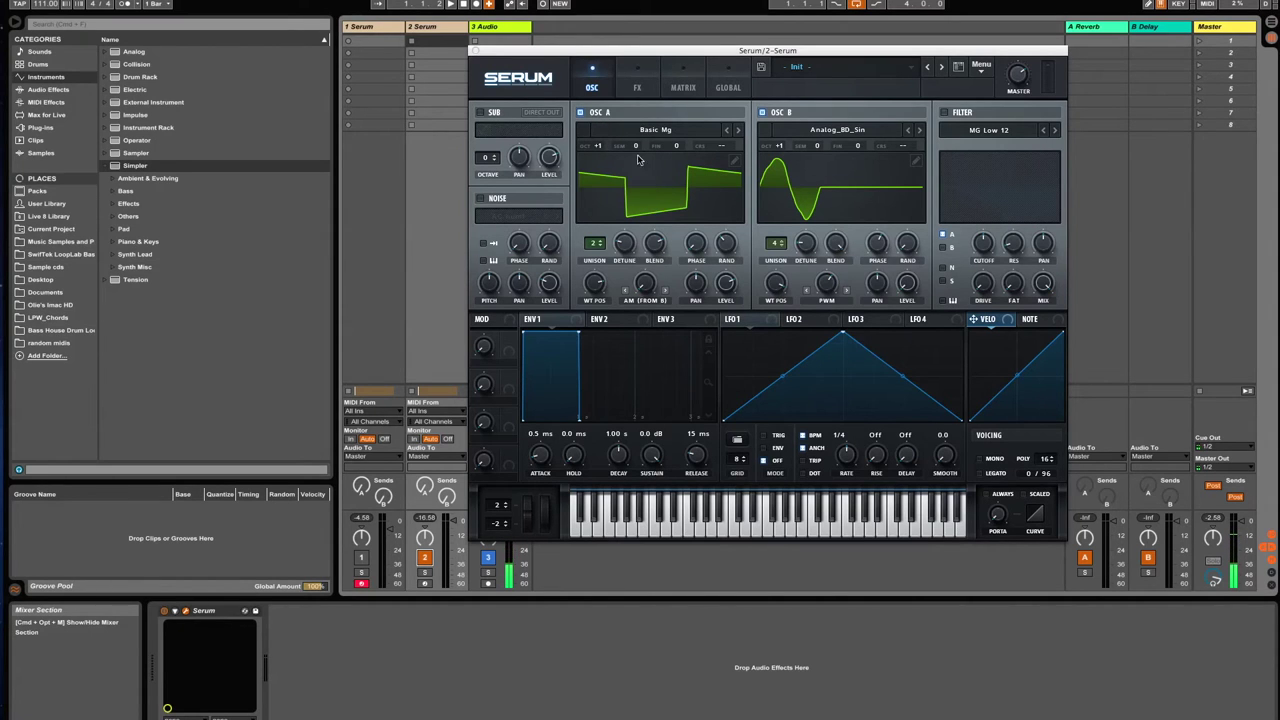
- Enable a Low 18 filter with cutoff lowered to about 24 Hz, routing oscillator B through it
click(944, 113)
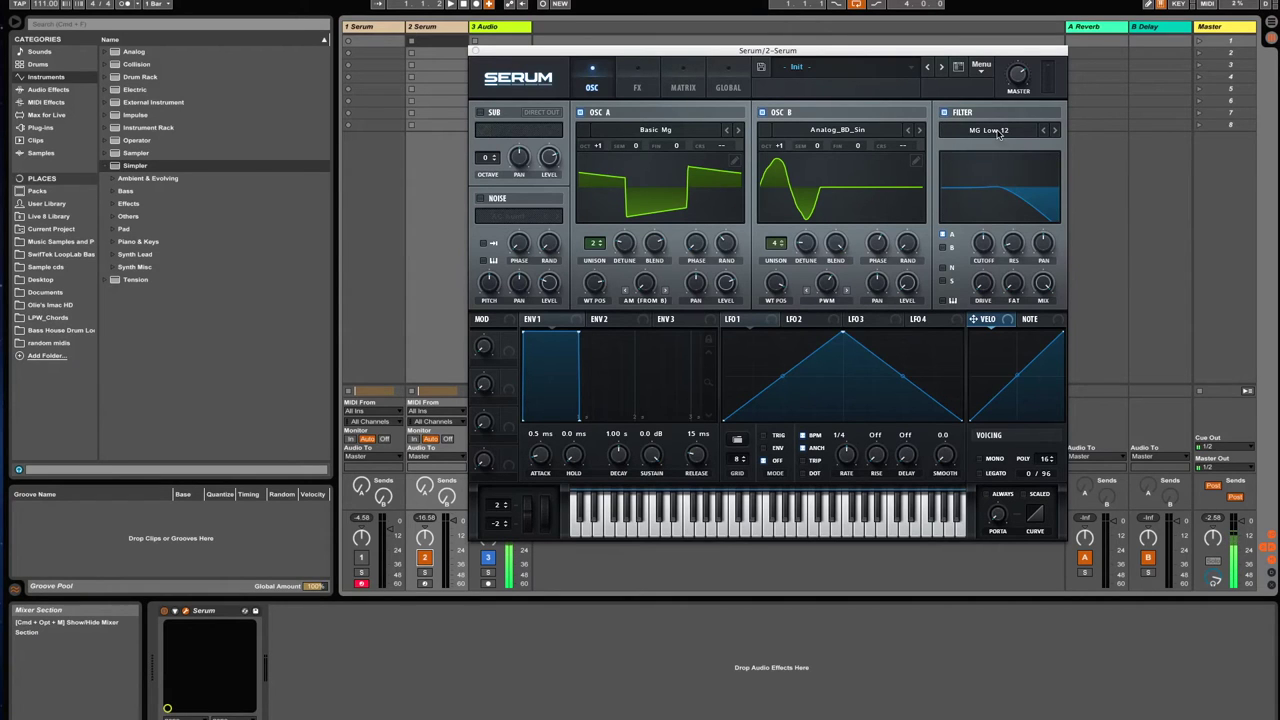
click(998, 133)
mouse_move(998, 145)
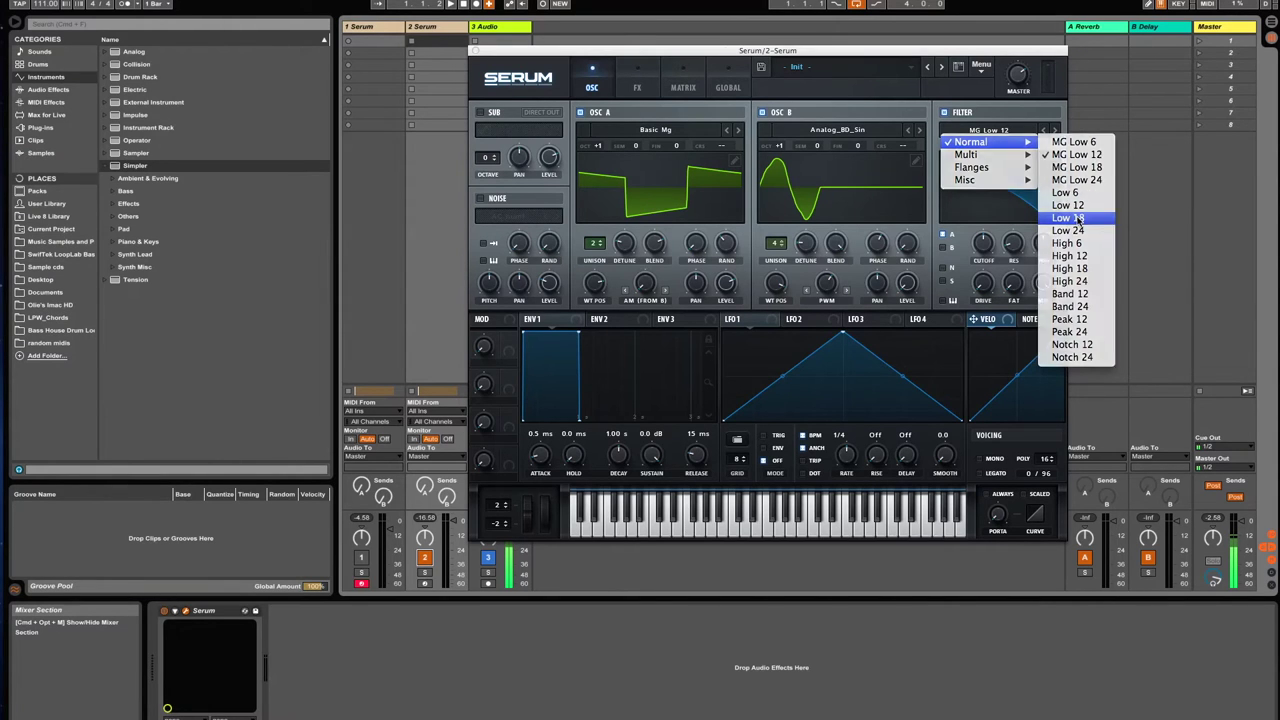
click(1068, 218)
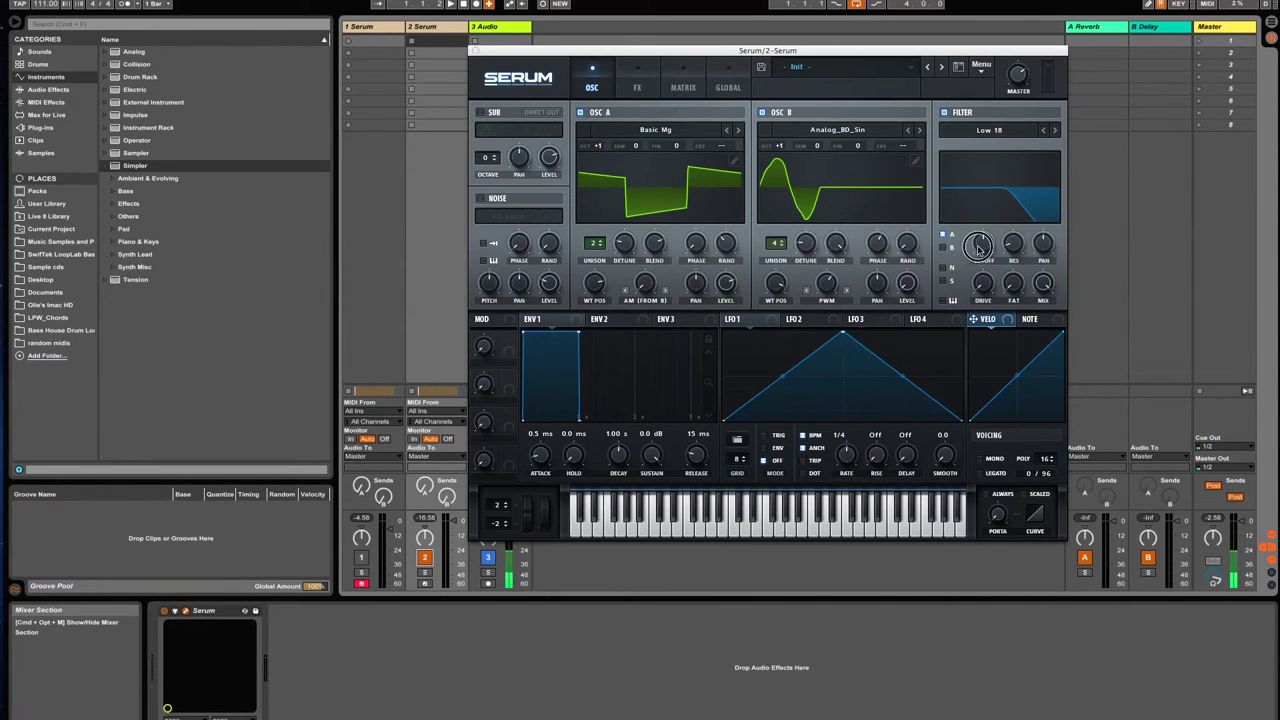
drag(983, 245, 986, 312)
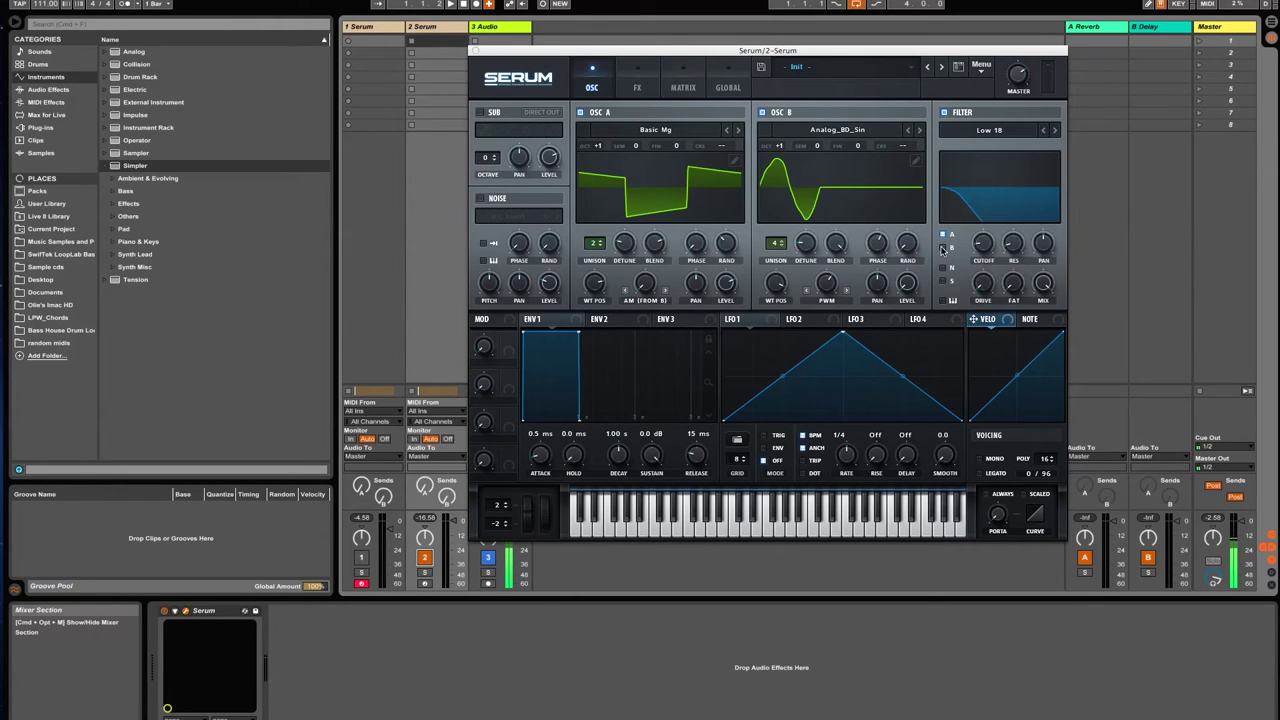
click(943, 247)
- On Serum's Global page, stack OSC B unison at 12 (1x) with a -50 unison WT position offset
click(727, 88)
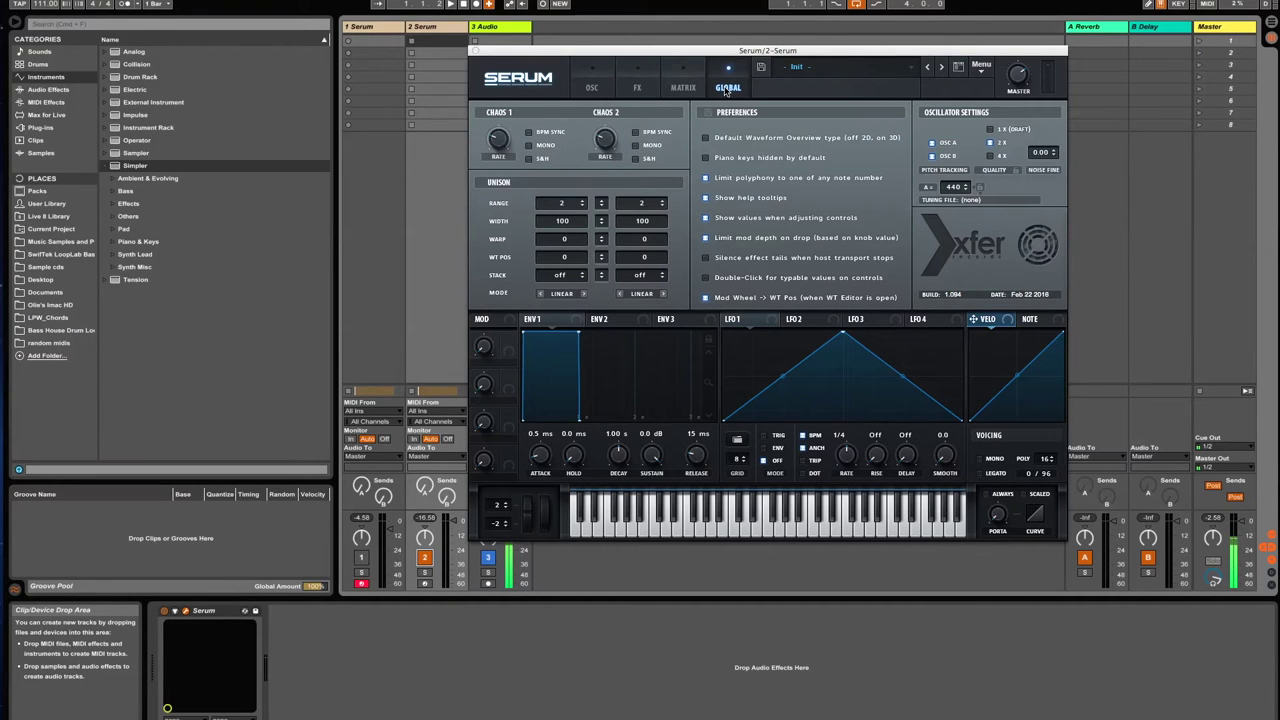
click(662, 275)
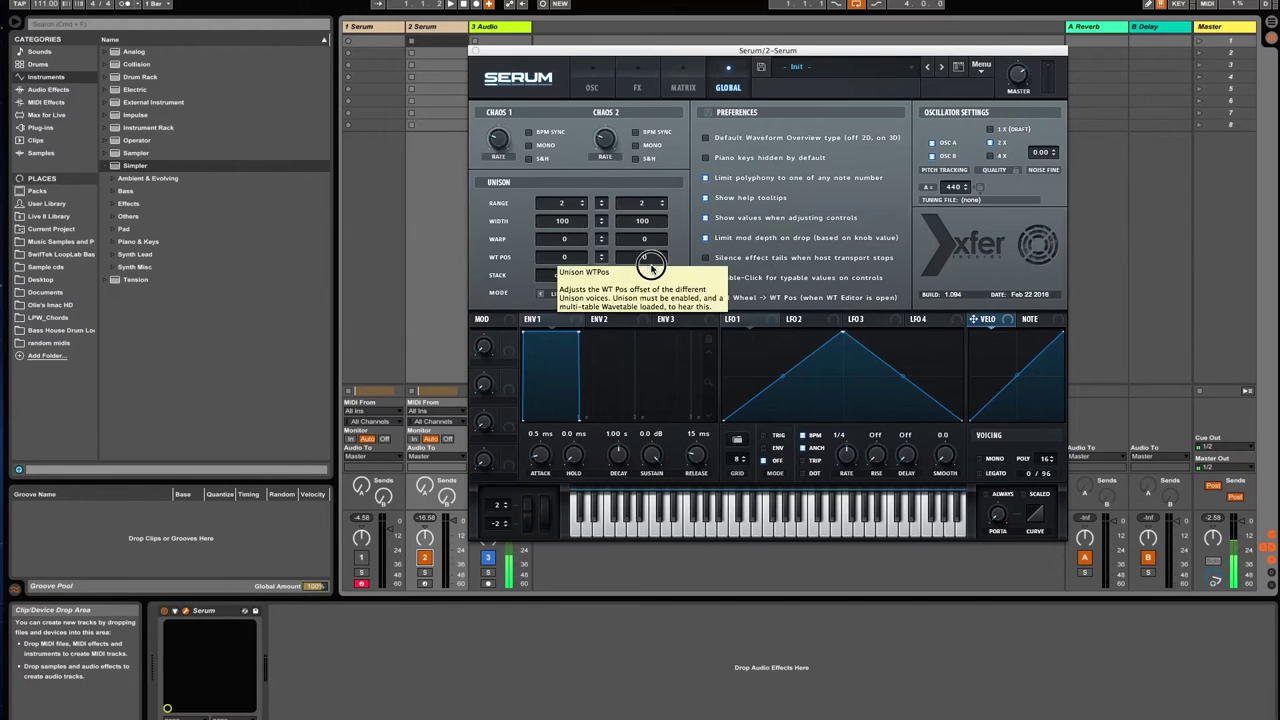
drag(651, 268, 655, 303)
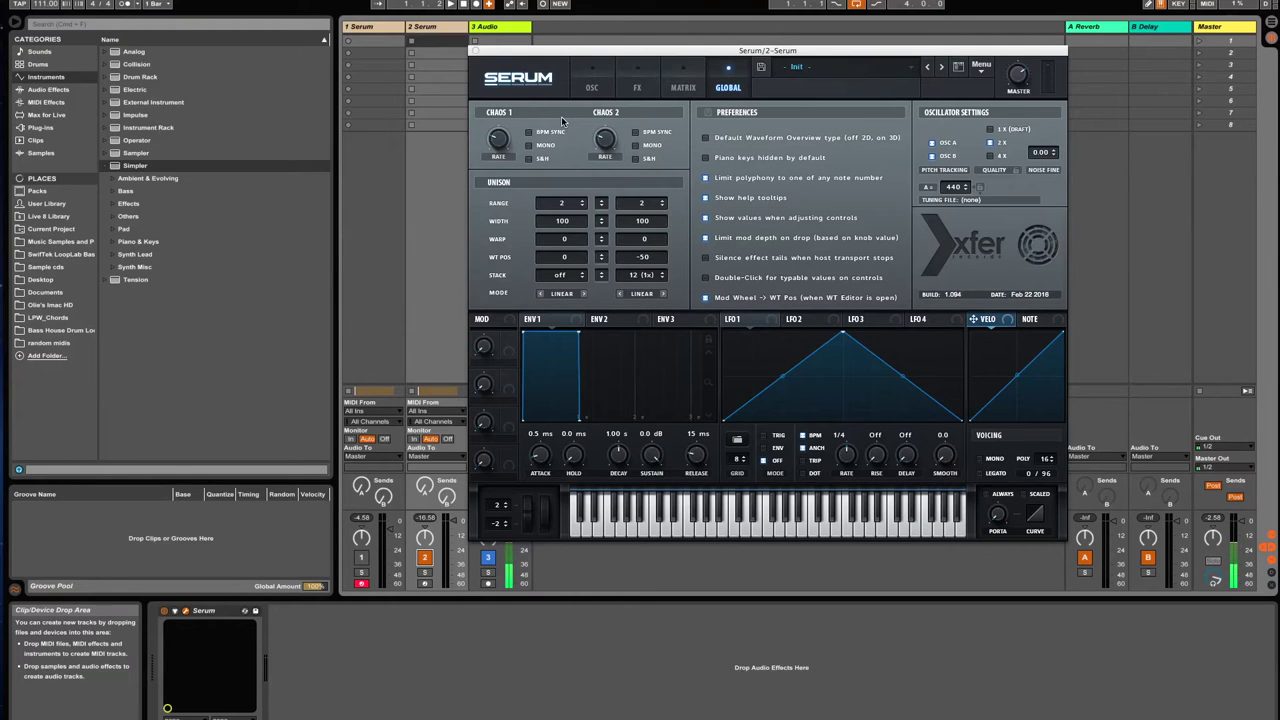
click(683, 87)
- Shape envelope 1 into a pluck: 7.3 ms attack, 264 ms decay, no sustain, 358 ms release
click(643, 88)
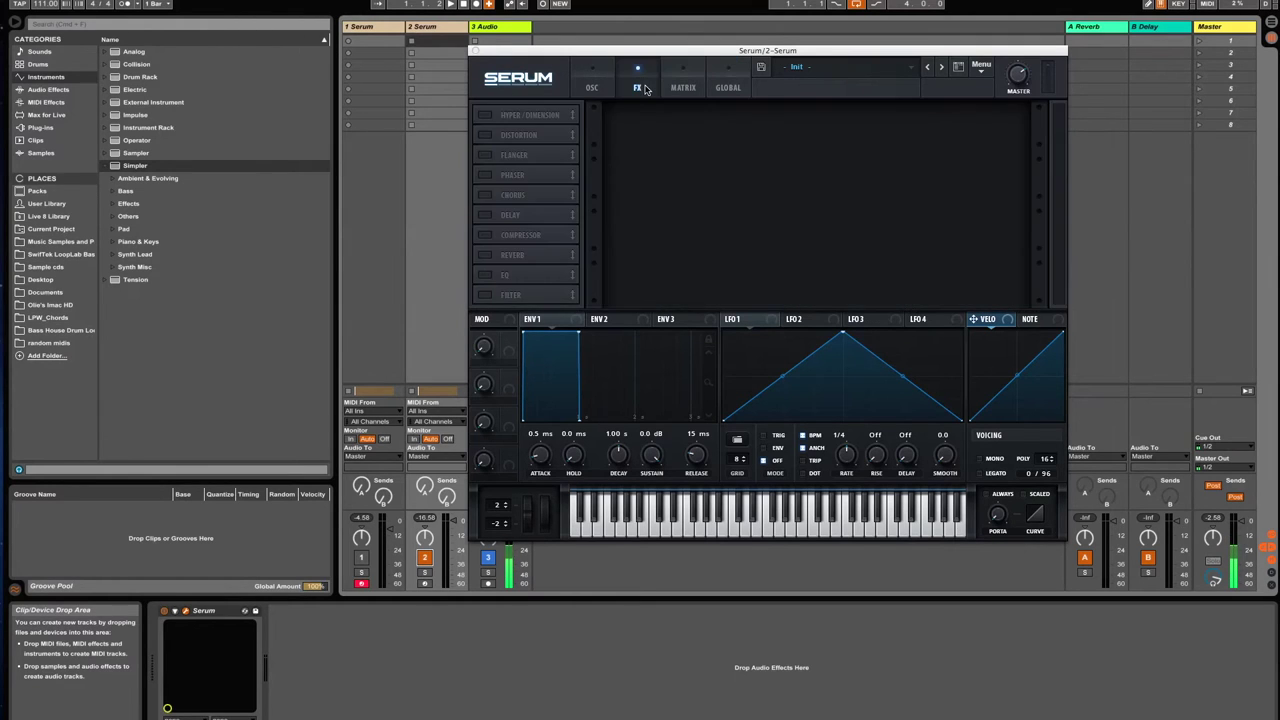
click(594, 88)
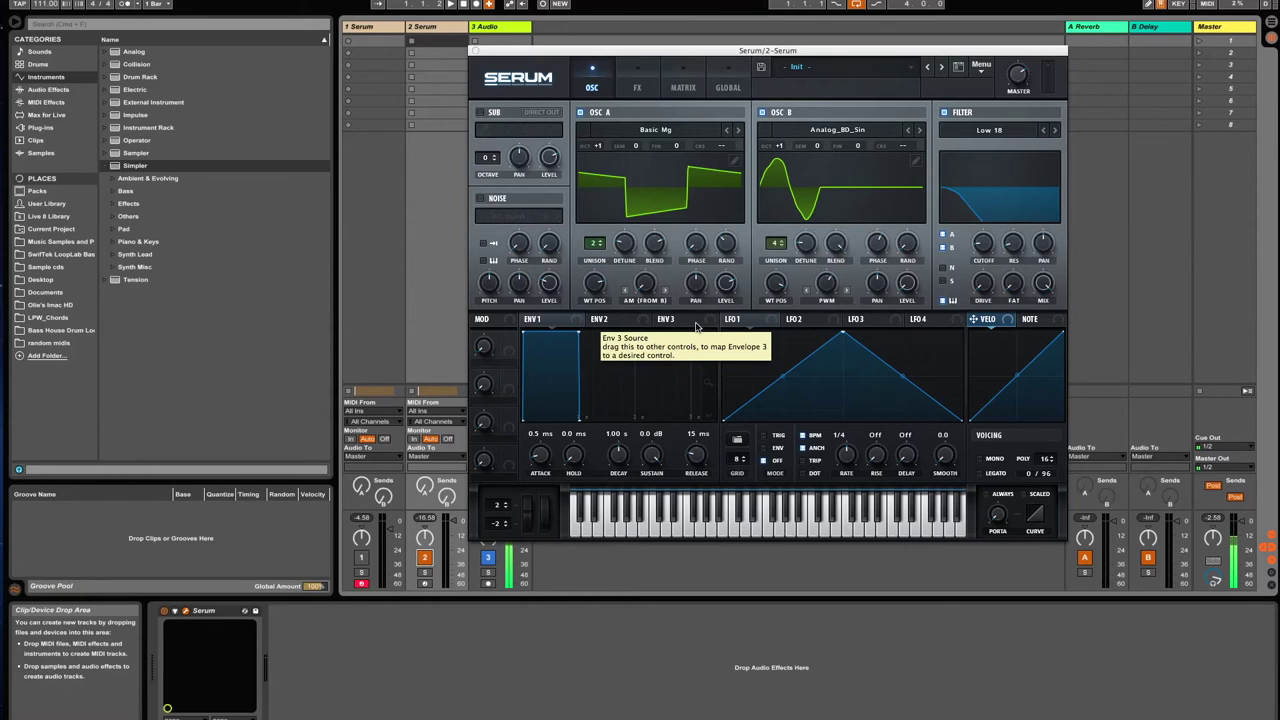
click(532, 320)
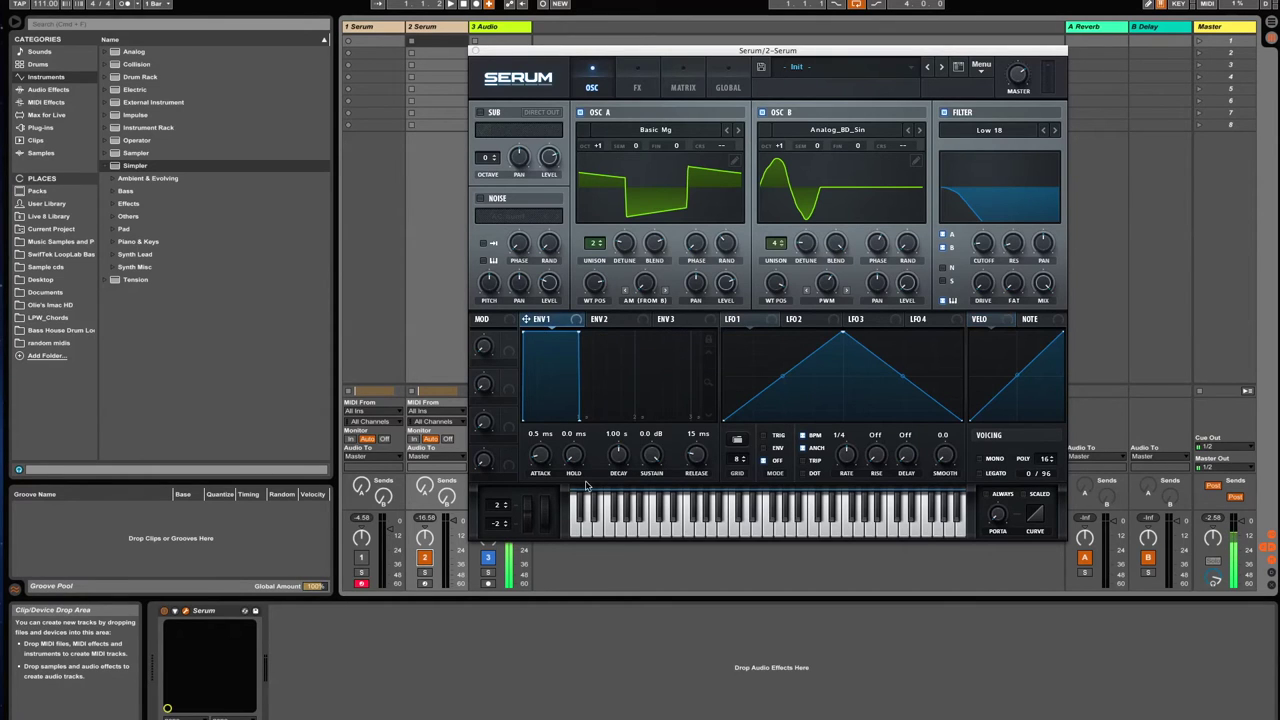
mouse_move(543, 462)
mouse_down()
mouse_move(541, 445)
mouse_move(538, 455)
mouse_up()
drag(617, 465, 657, 708)
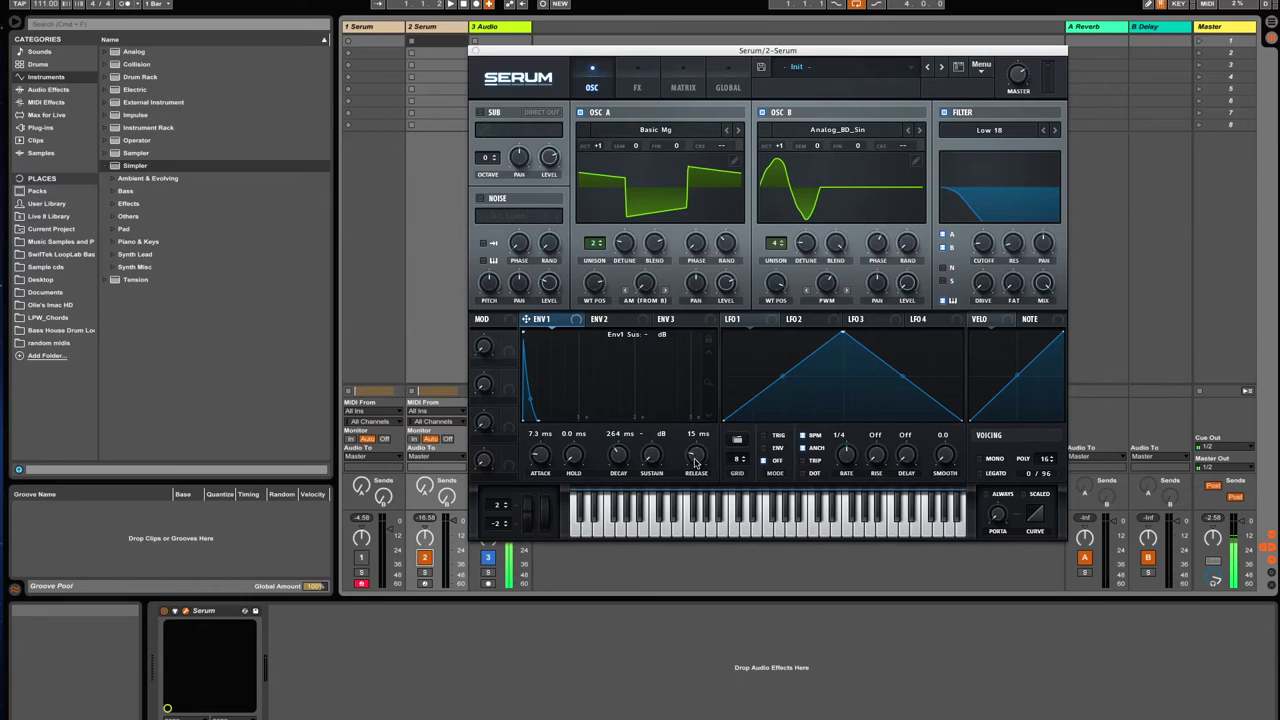
drag(695, 461, 704, 440)
click(601, 320)
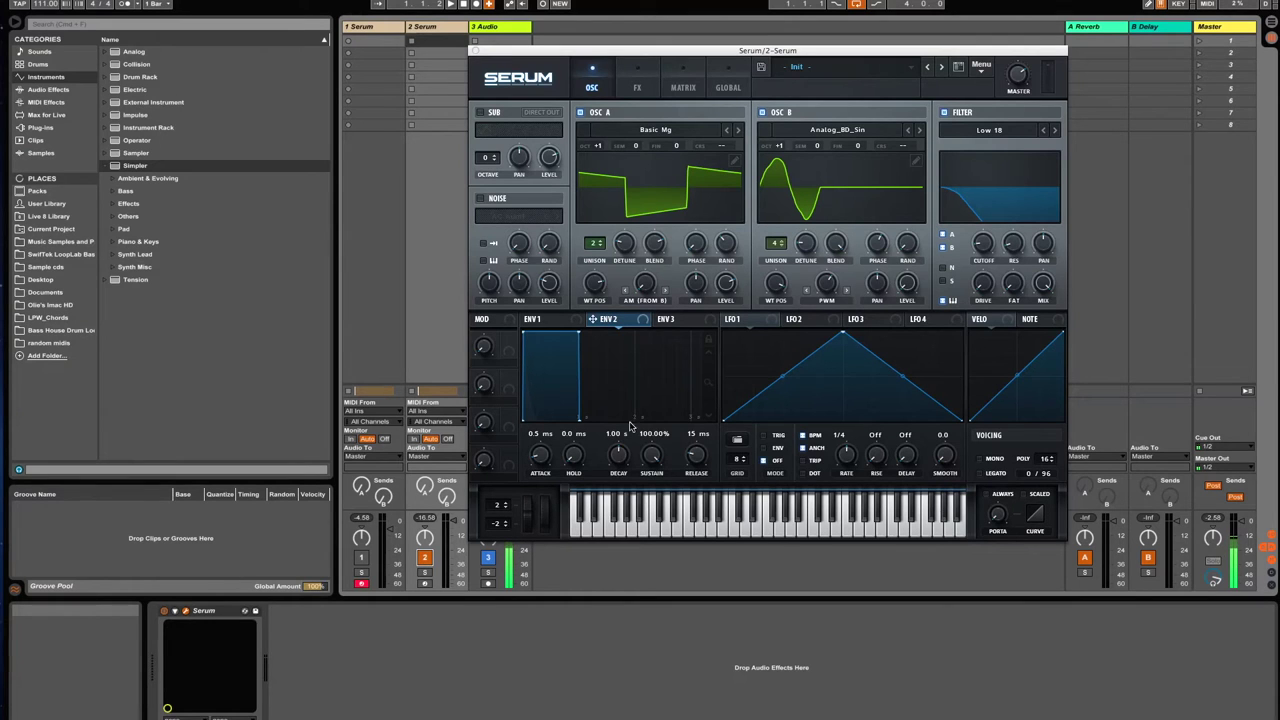
- Route envelope 2 to OSC A's AM with curved 269 ms attack, 342 ms decay, 0% sustain, 2 s release
drag(643, 320, 969, 259)
drag(541, 453, 550, 424)
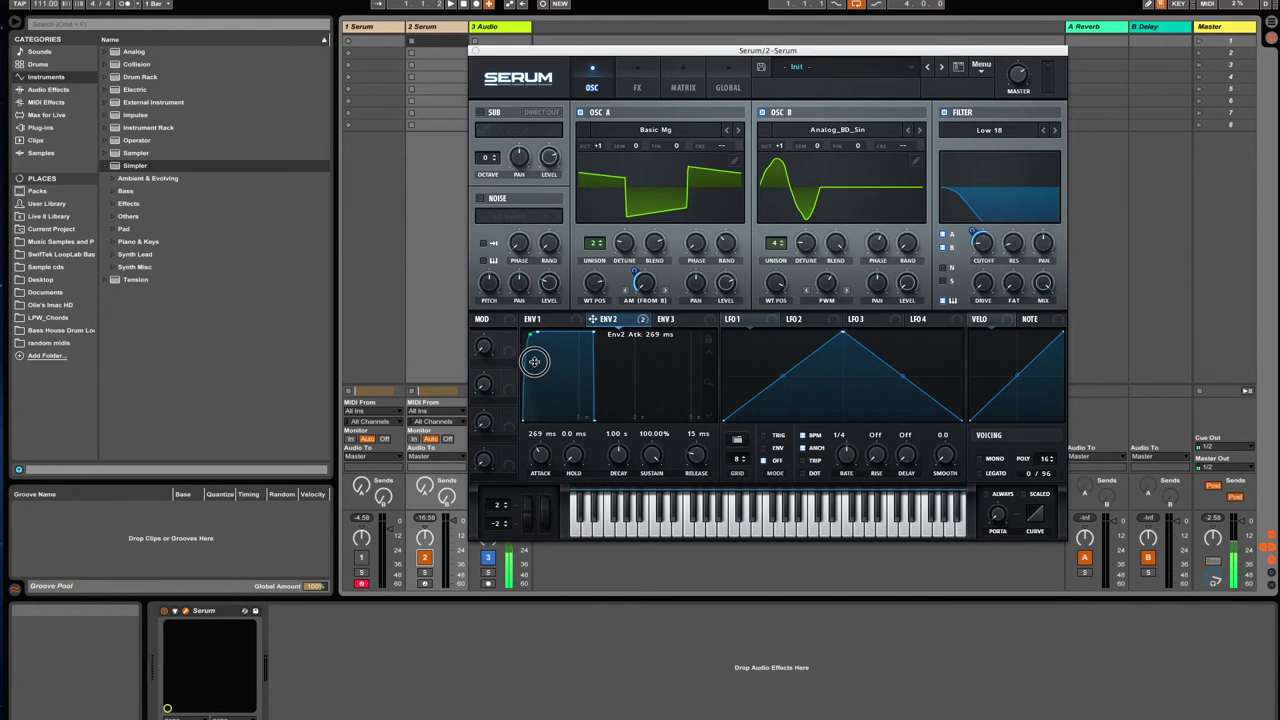
drag(534, 360, 528, 346)
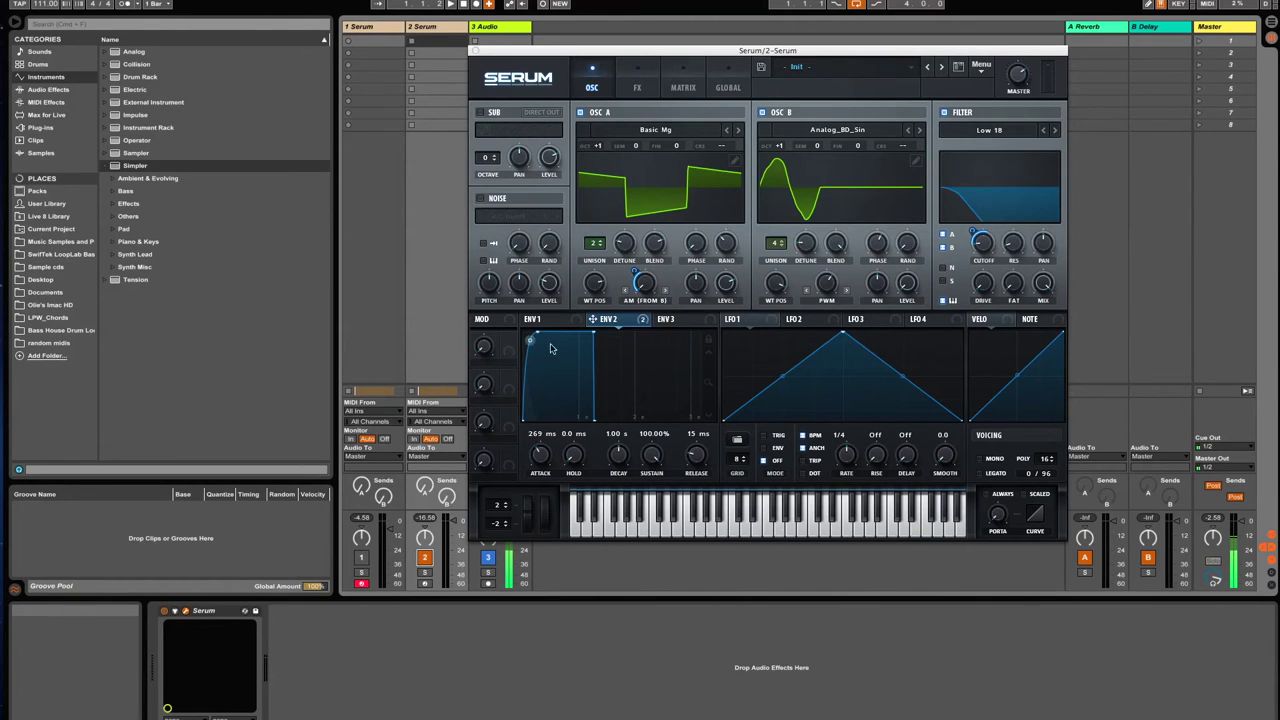
drag(652, 460, 650, 714)
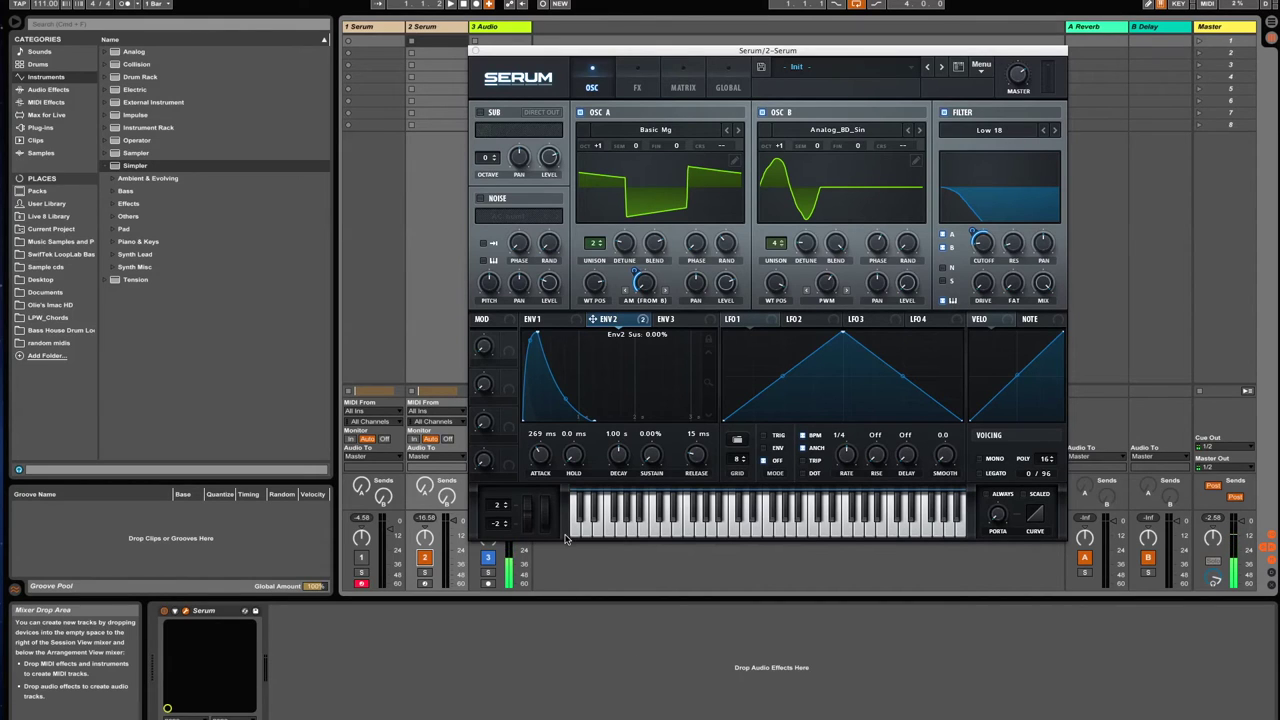
drag(618, 456, 623, 474)
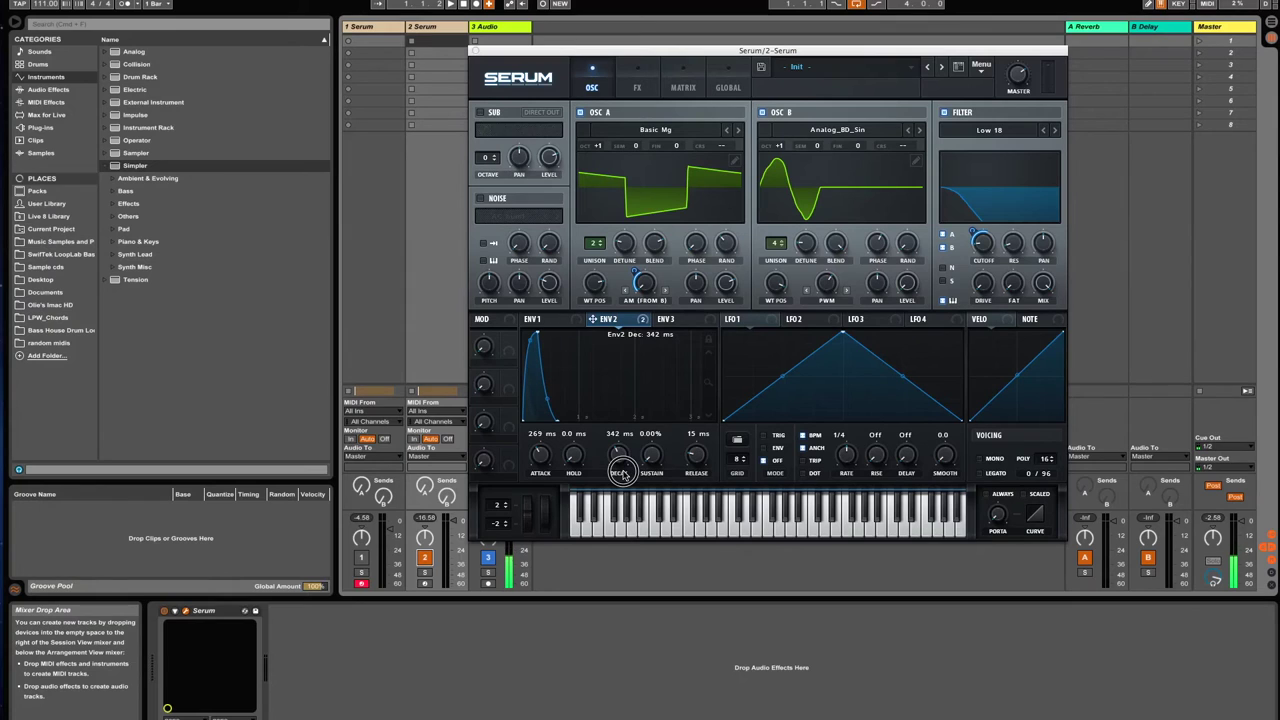
drag(693, 462, 678, 423)
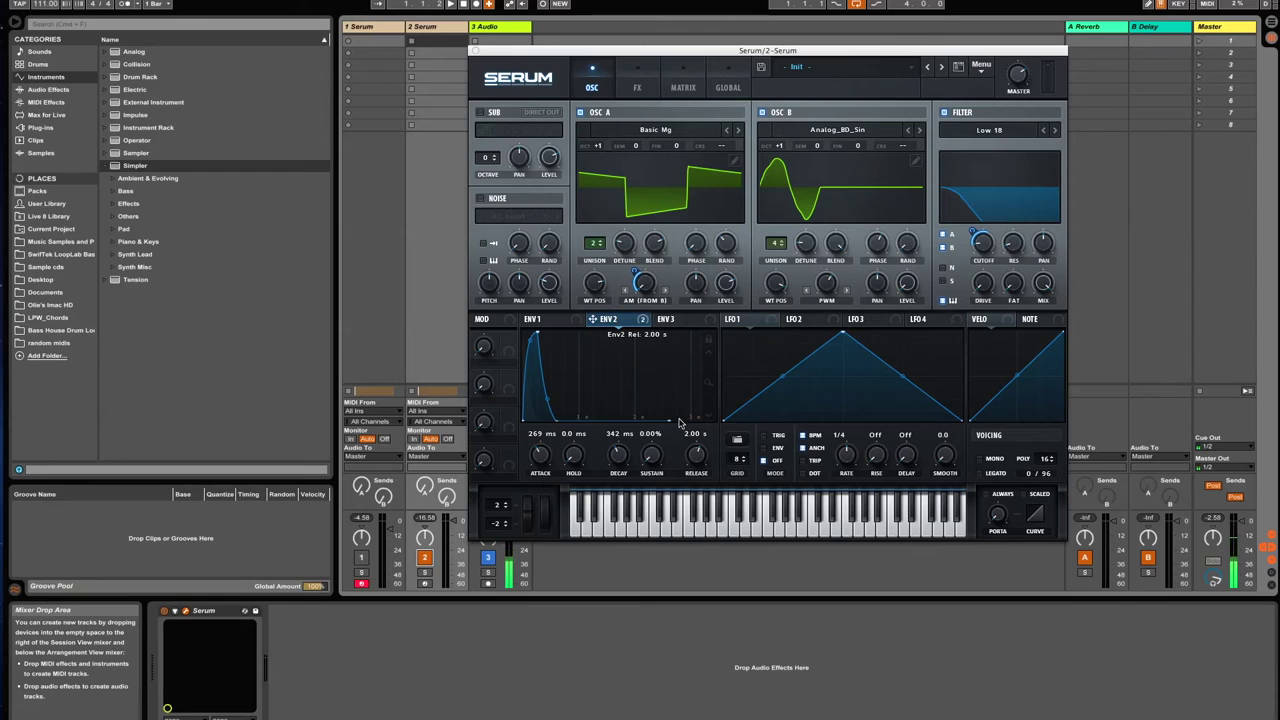
- Route envelope 3 to OSC A's AM with 129 ms attack, 1.51 s decay, 0% sustain, 312 ms release, and arm track 2
click(662, 319)
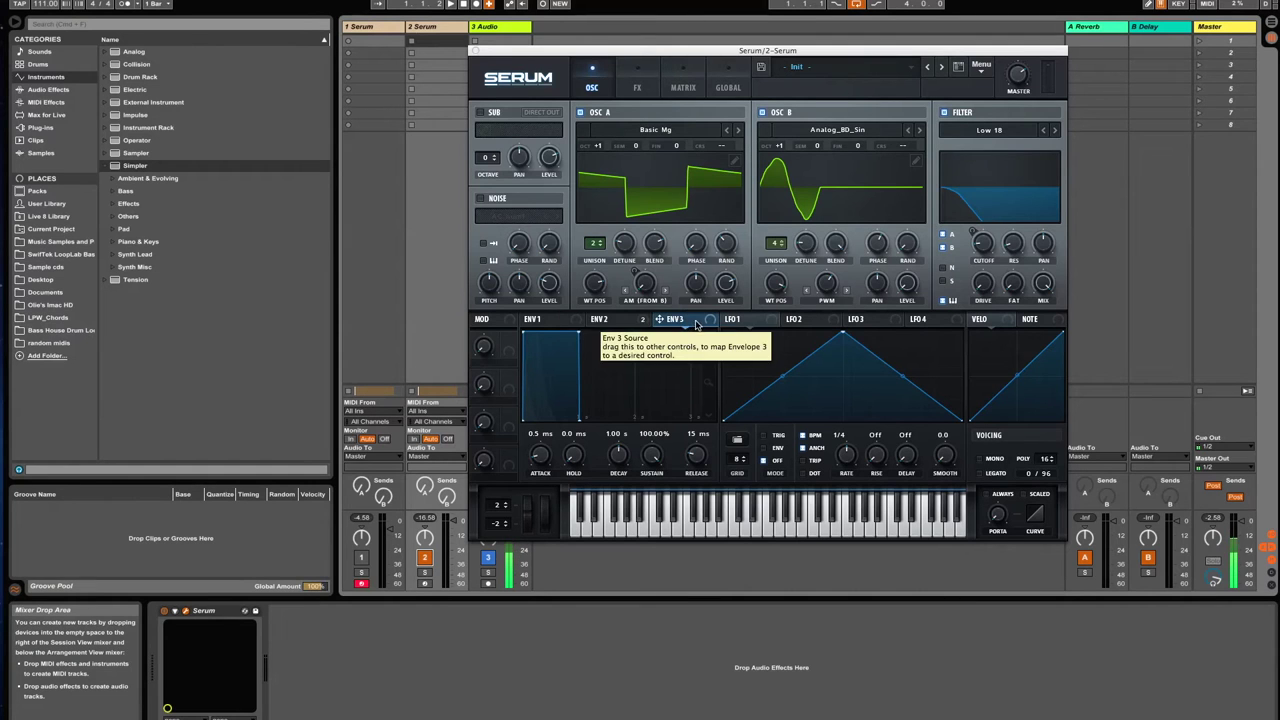
drag(711, 322, 637, 321)
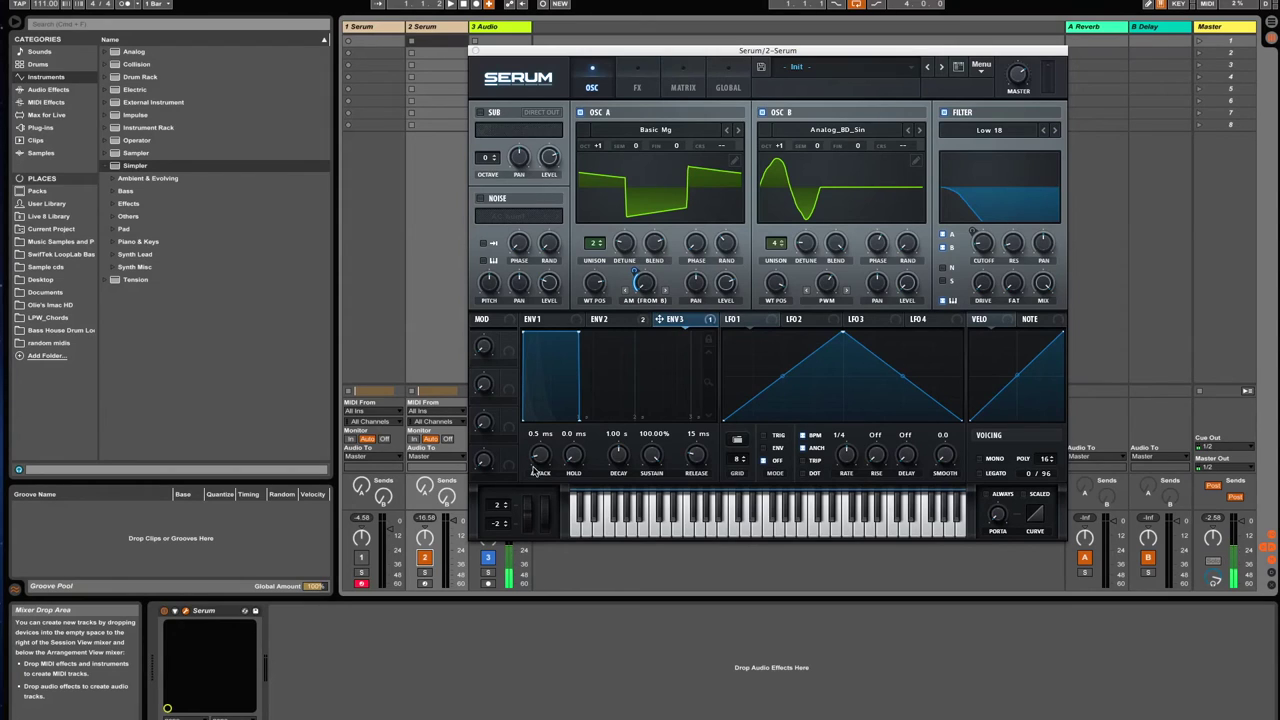
drag(540, 459, 542, 440)
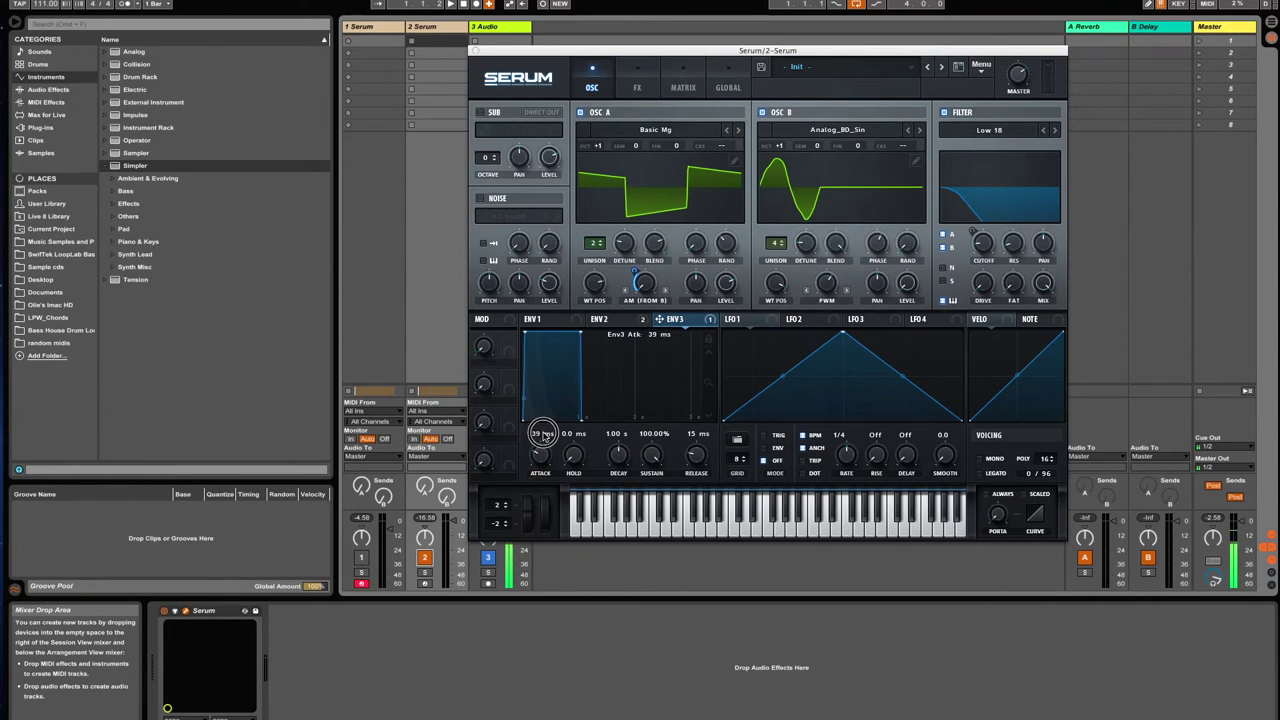
drag(543, 434, 549, 433)
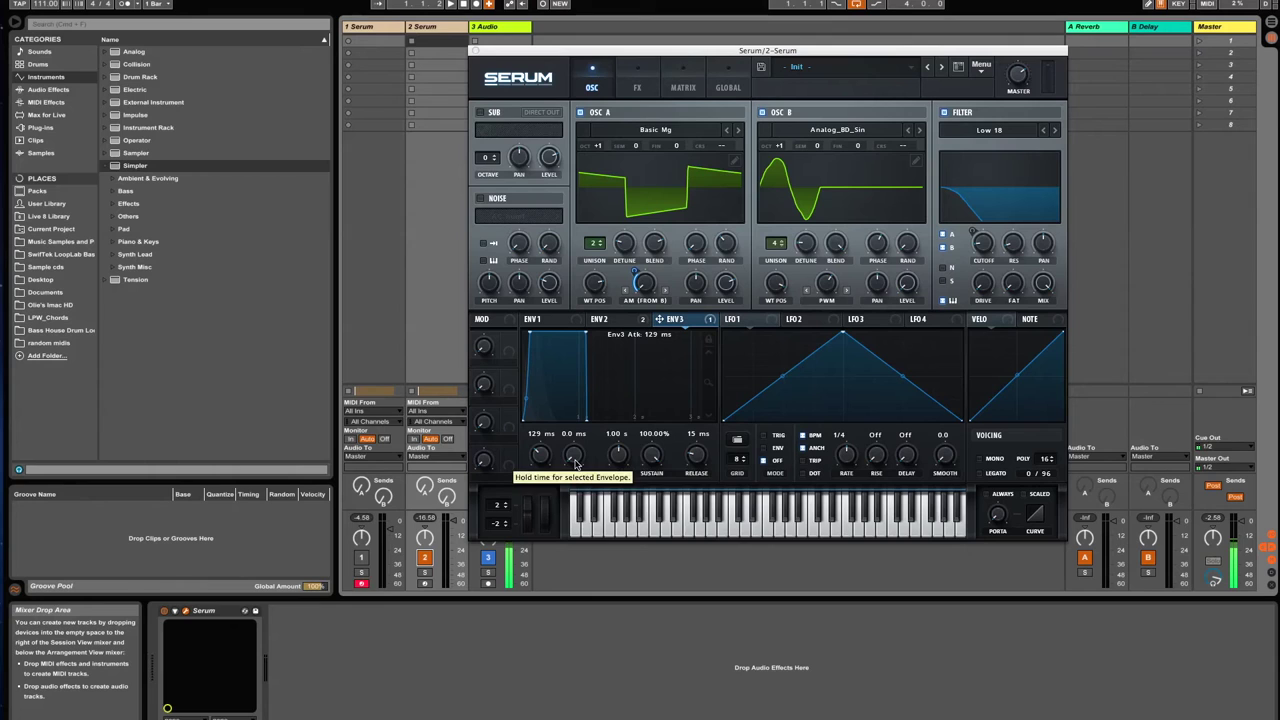
click(618, 455)
drag(618, 455, 663, 694)
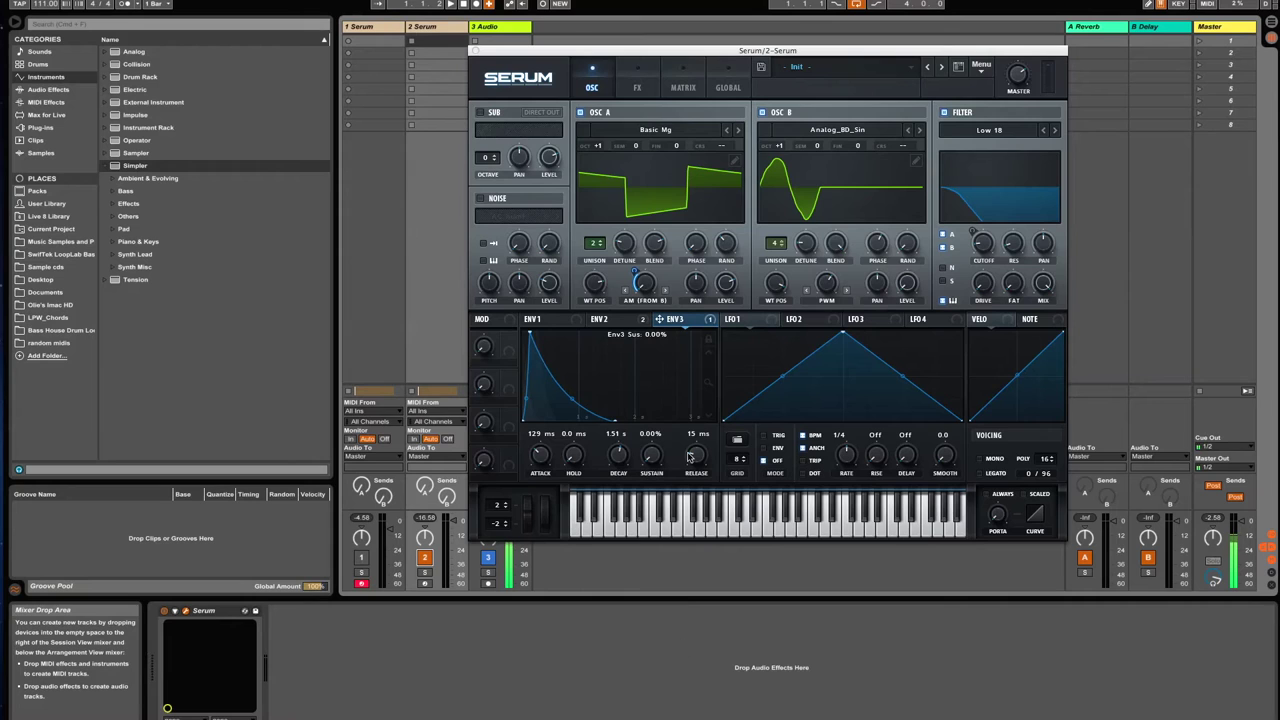
drag(688, 456, 700, 404)
click(425, 584)
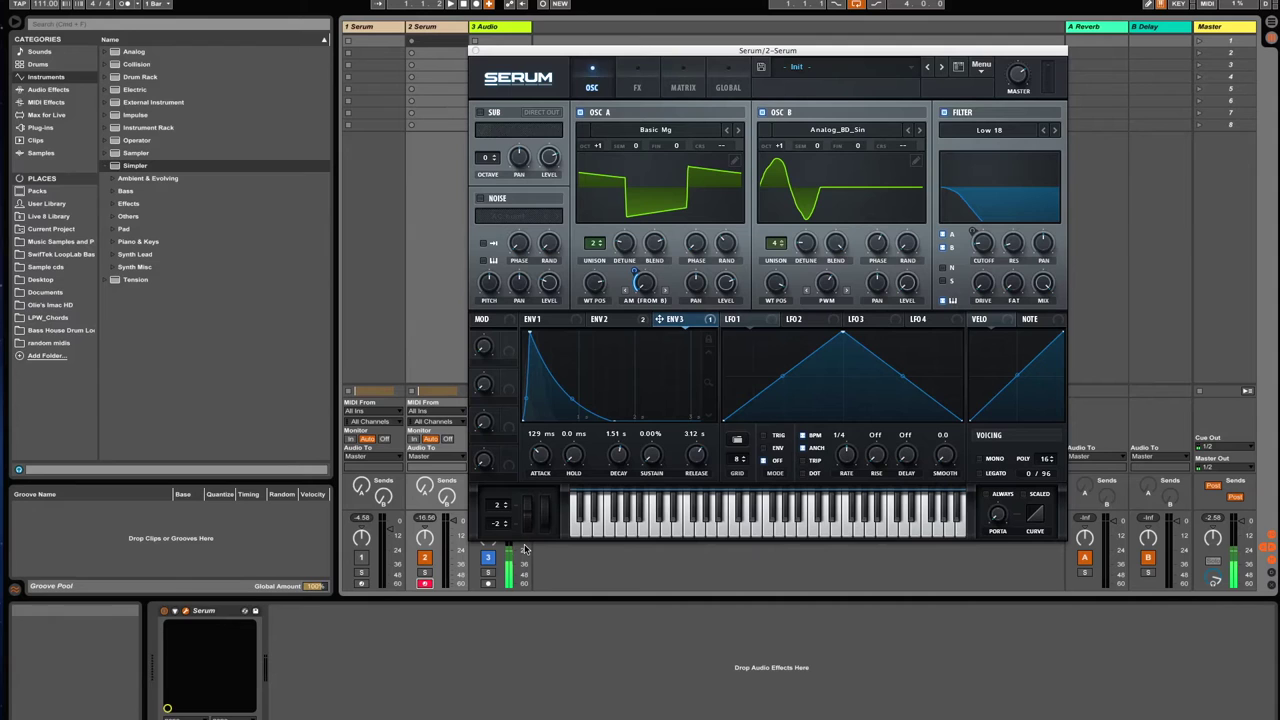
click(484, 114)
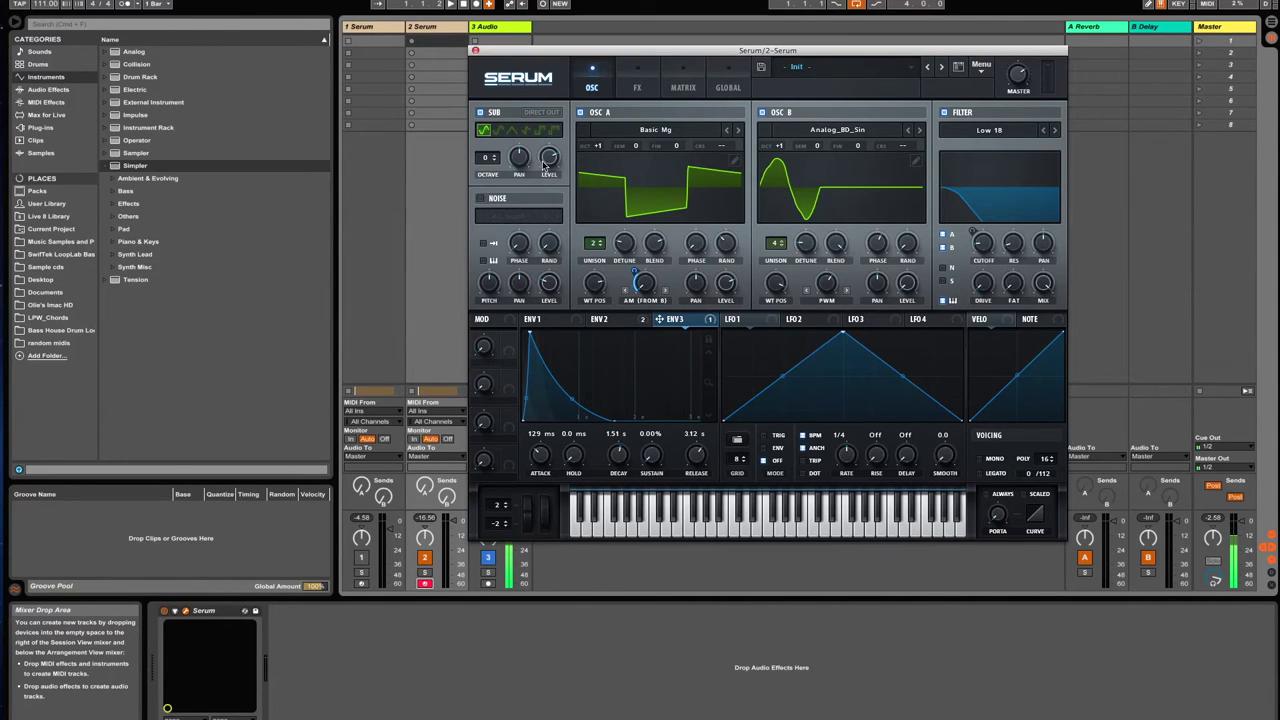
- Set the sub oscillator level to 0% and modulate it with LFO 1 as a one-shot concave falling ramp
drag(548, 160, 570, 428)
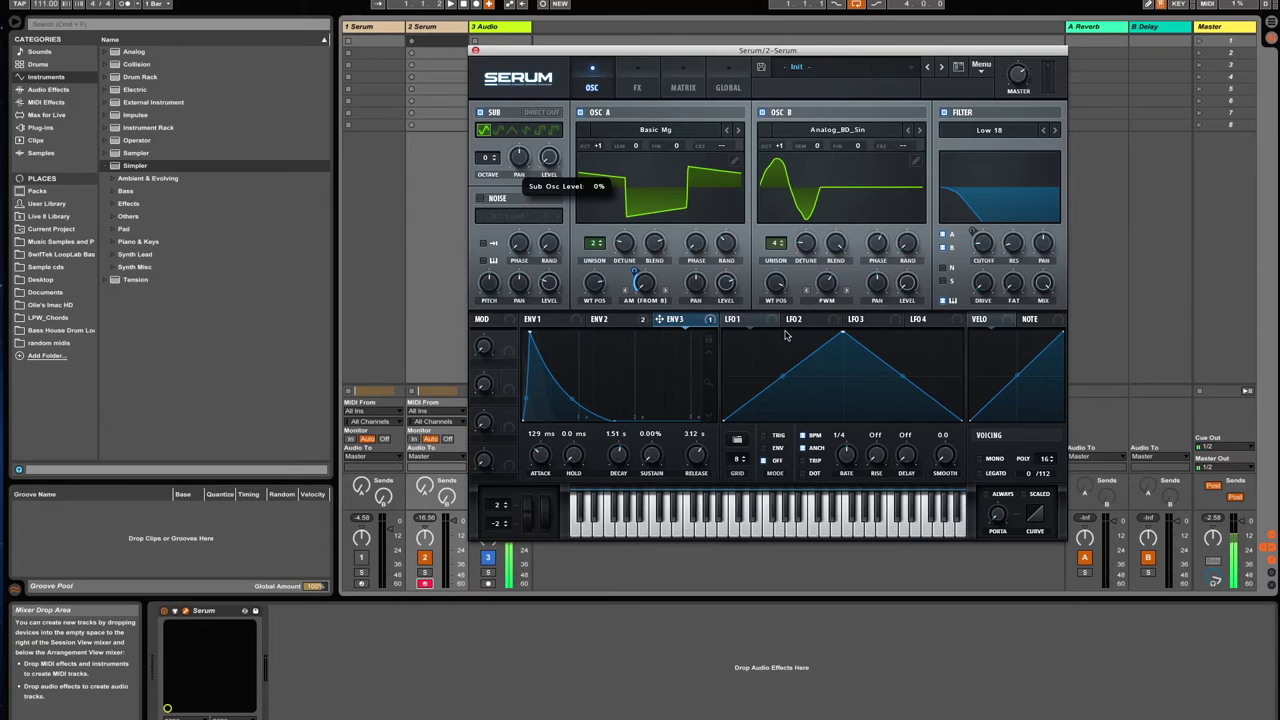
drag(765, 319, 573, 187)
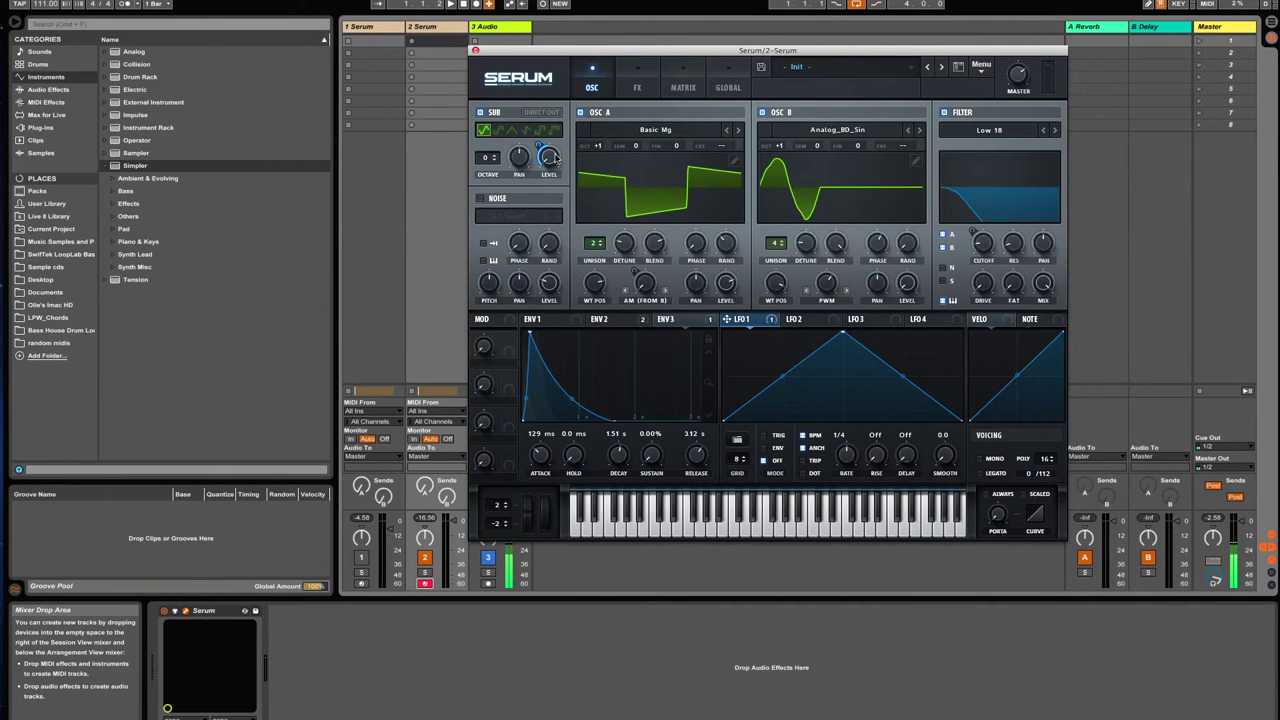
mouse_move(541, 145)
mouse_down()
mouse_move(563, 173)
mouse_move(537, 147)
mouse_up()
click(764, 449)
drag(843, 336, 645, 292)
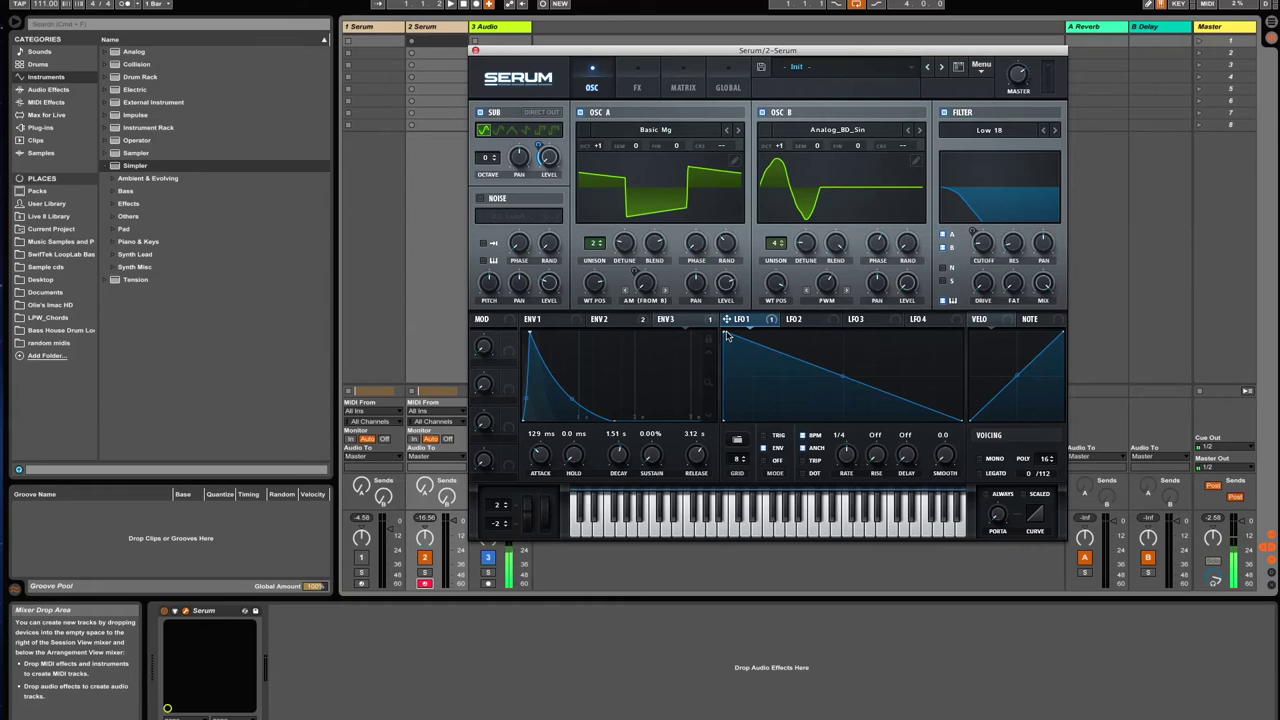
drag(846, 374, 841, 392)
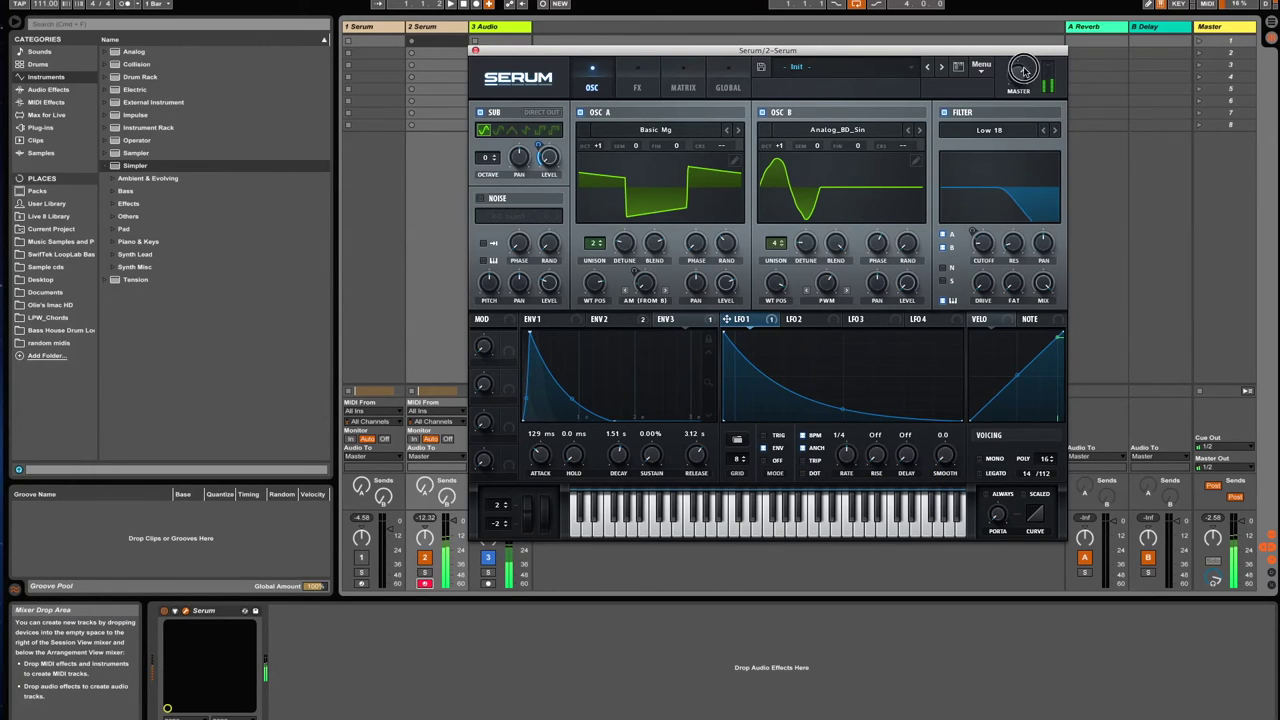
mouse_move(1020, 72)
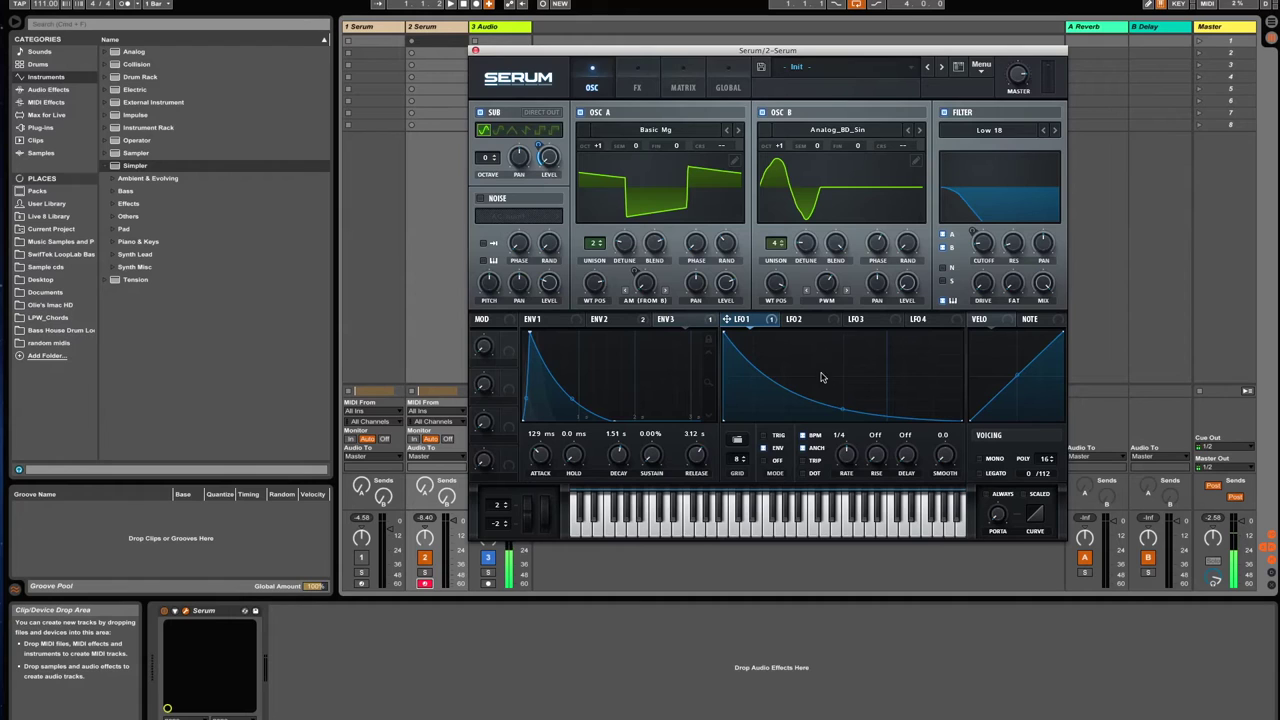
- Fine-tune oscillator A up 6 cents and assign velocity to the filter cutoff at amount 14
drag(680, 146, 678, 144)
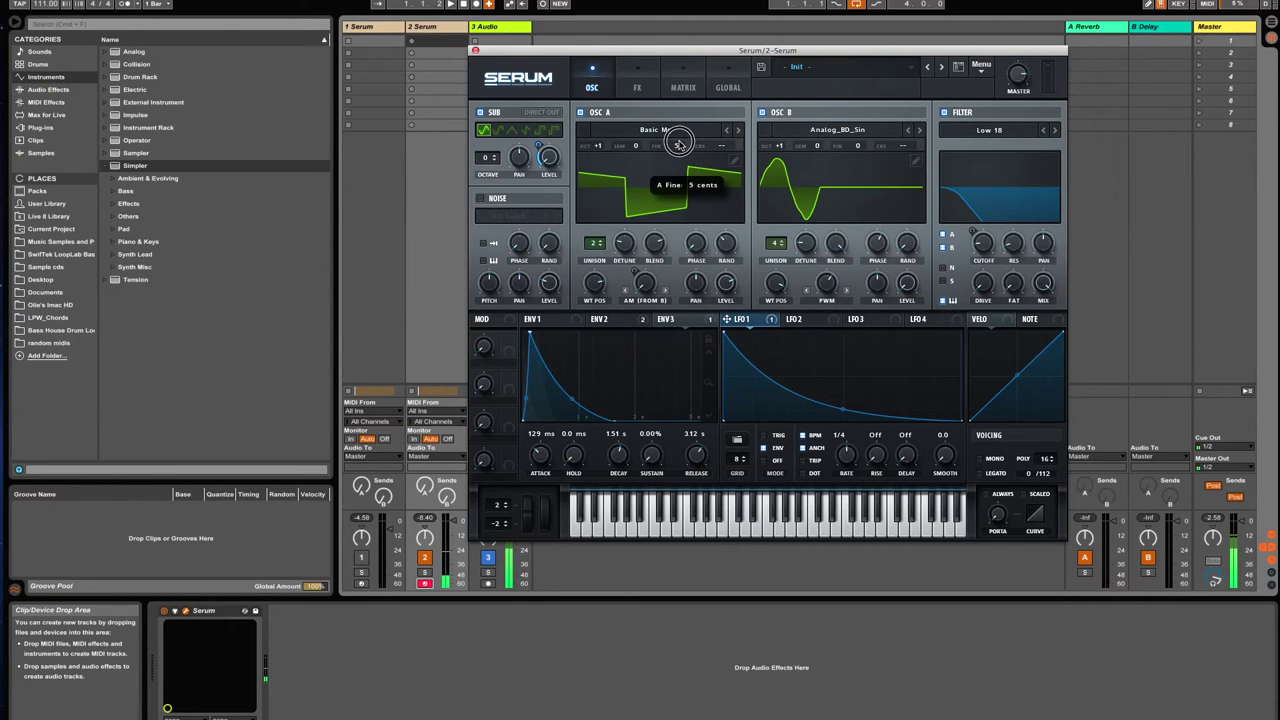
drag(678, 144, 678, 144)
drag(857, 148, 856, 149)
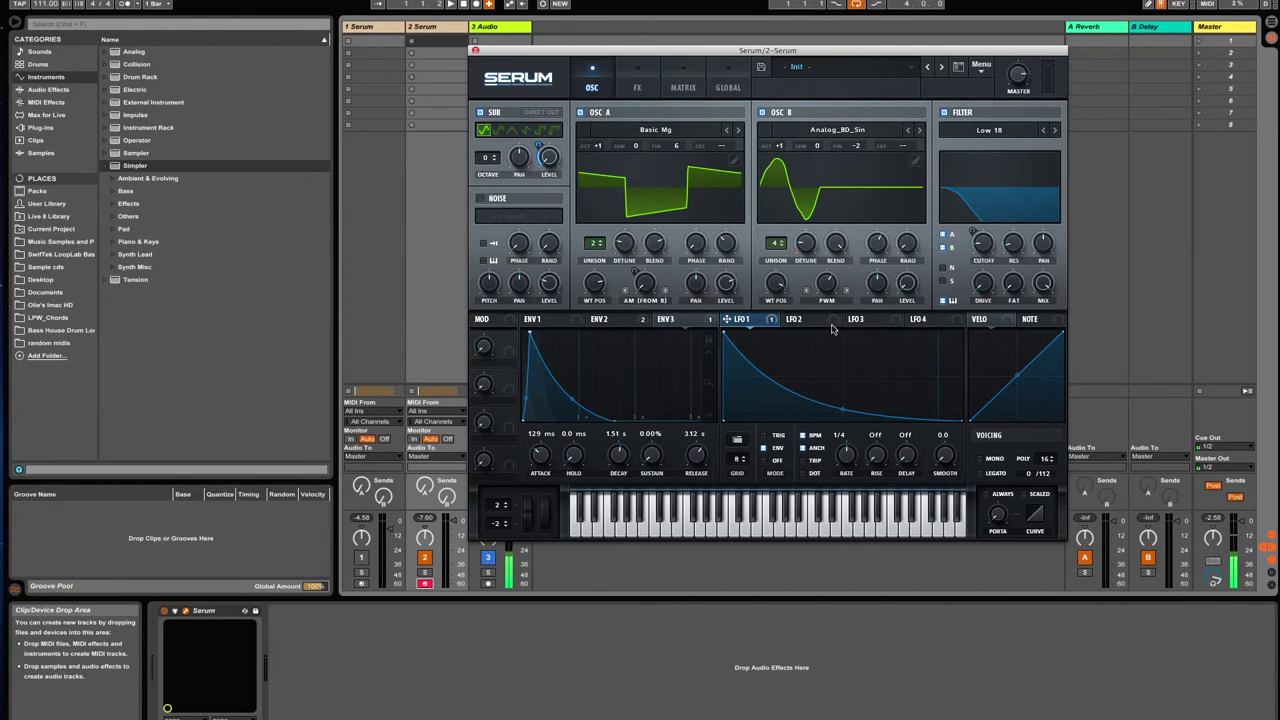
mouse_move(780, 323)
mouse_move(973, 319)
mouse_down()
mouse_move(990, 295)
mouse_move(983, 253)
mouse_move(968, 250)
mouse_move(962, 275)
mouse_up()
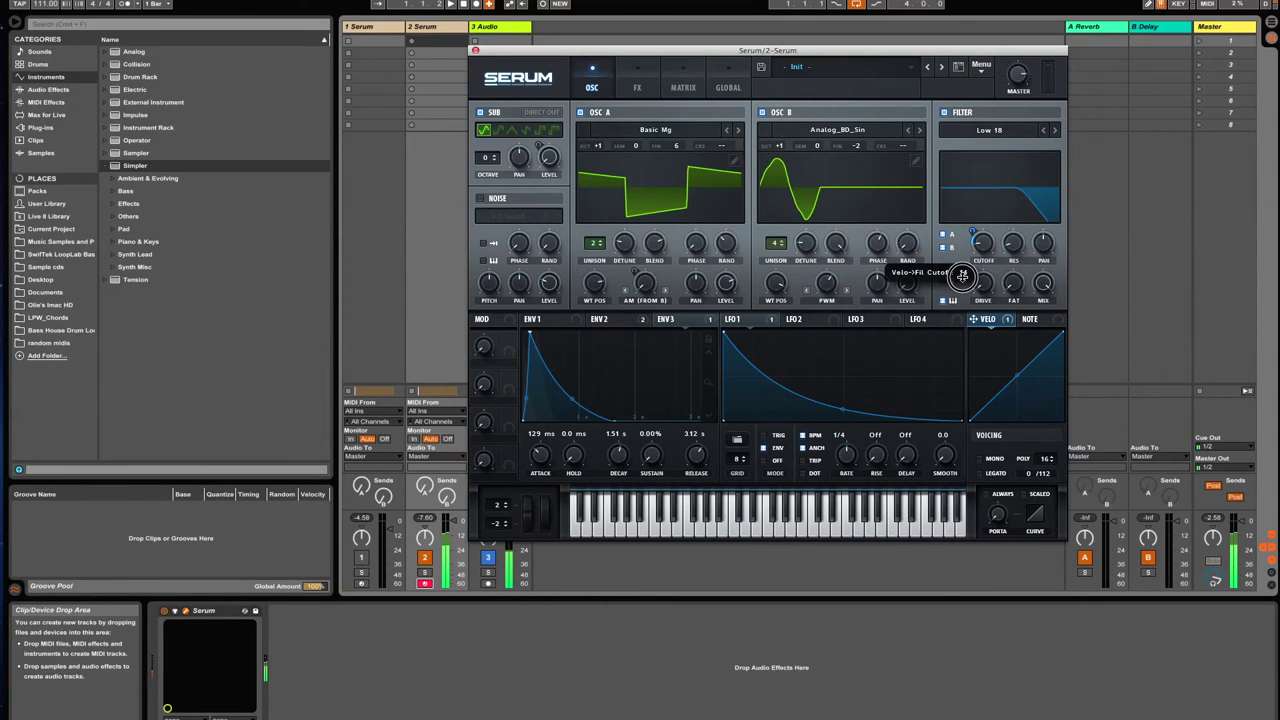
- Enable Serum's Hyper/Dimension effect with Rate 32%, Mix 43% and Dimension Mix at 0%
click(639, 88)
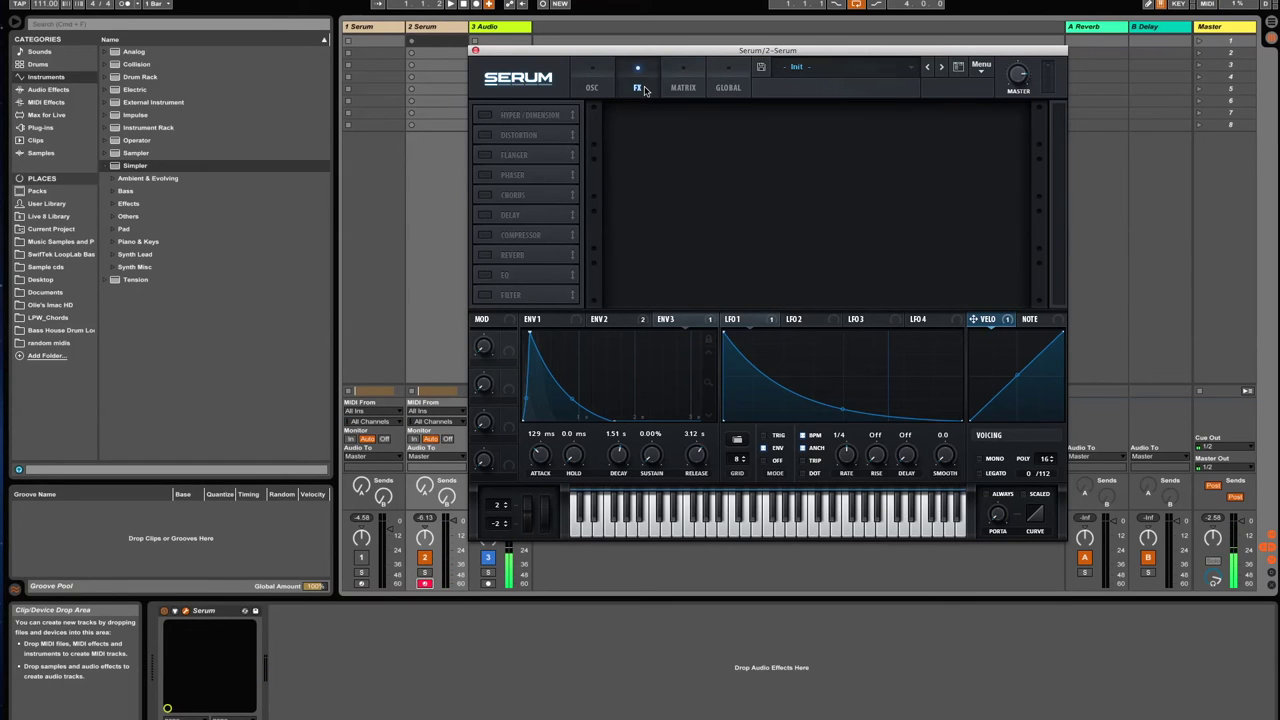
click(484, 115)
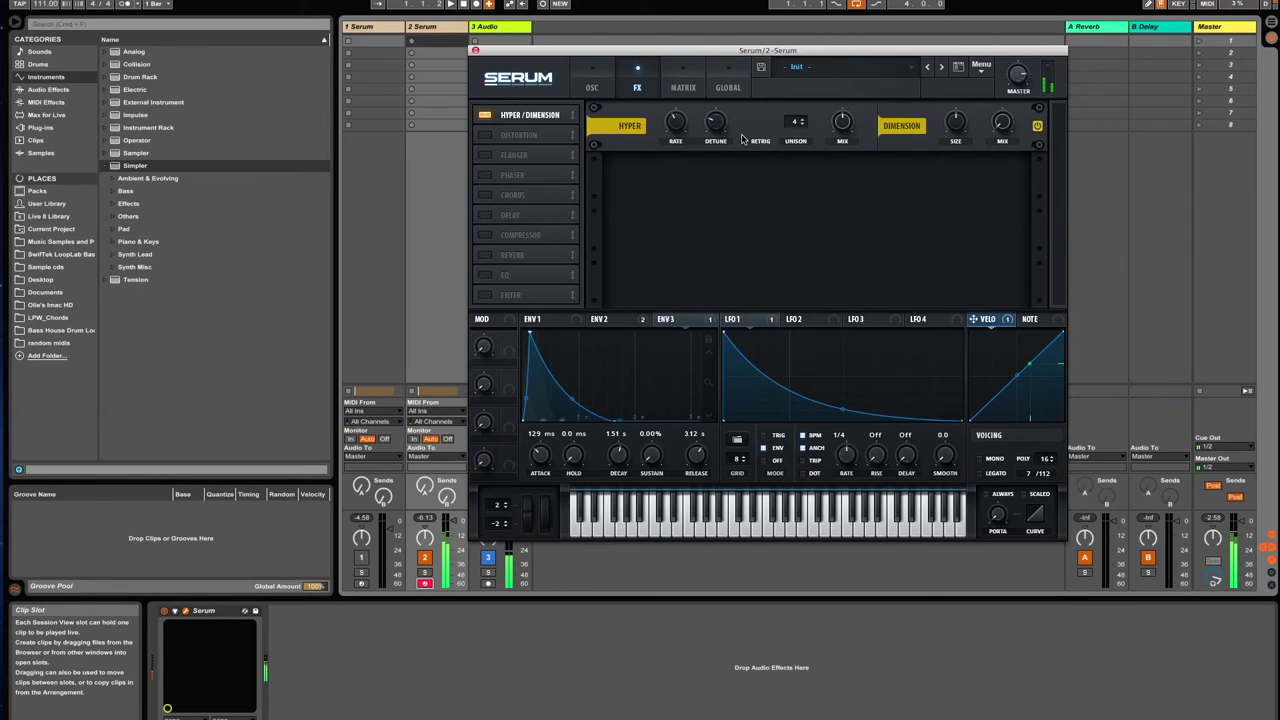
drag(672, 120, 716, 173)
drag(843, 124, 842, 136)
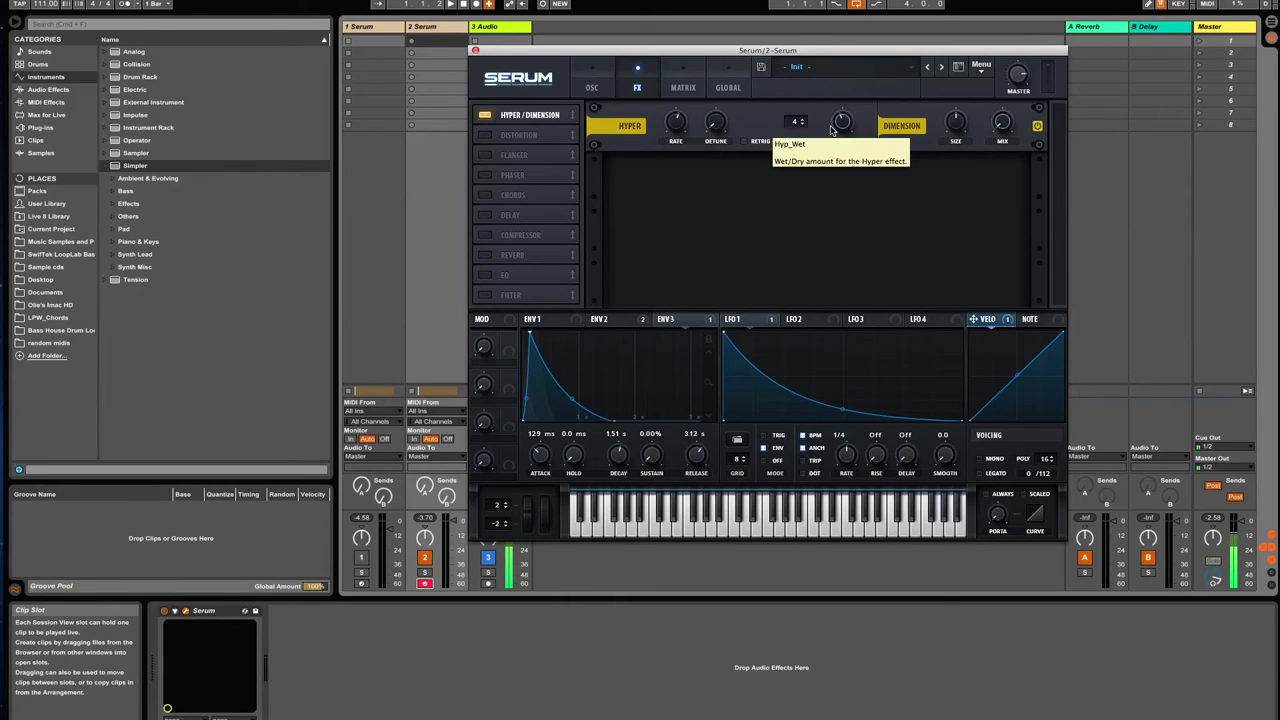
click(999, 126)
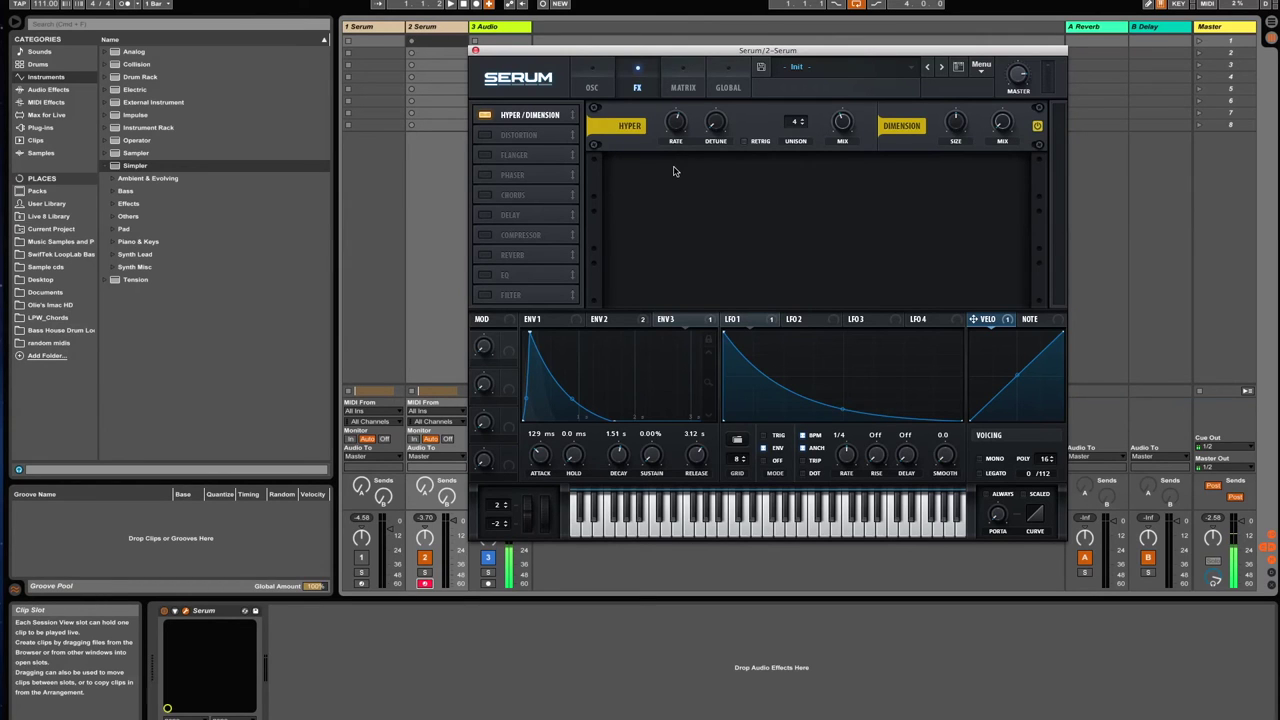
- Enable Chorus with 35% mix and 21.5 ms depth
click(484, 195)
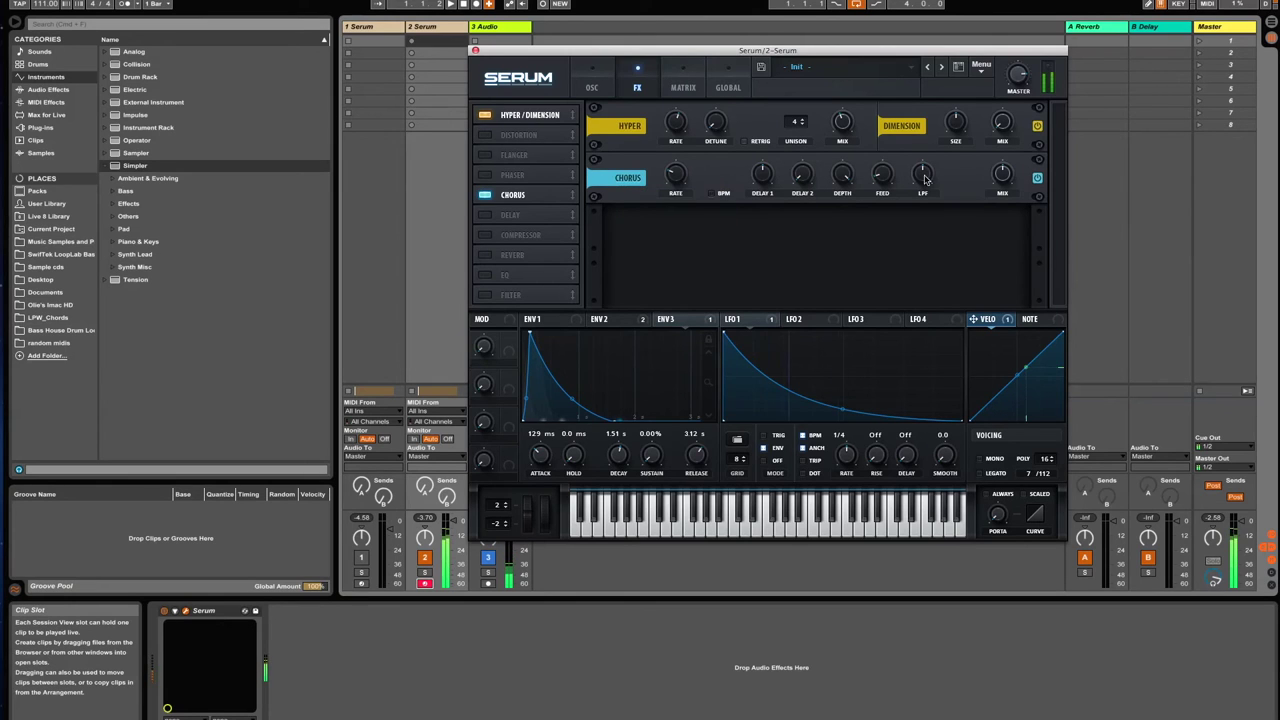
drag(1002, 175, 990, 208)
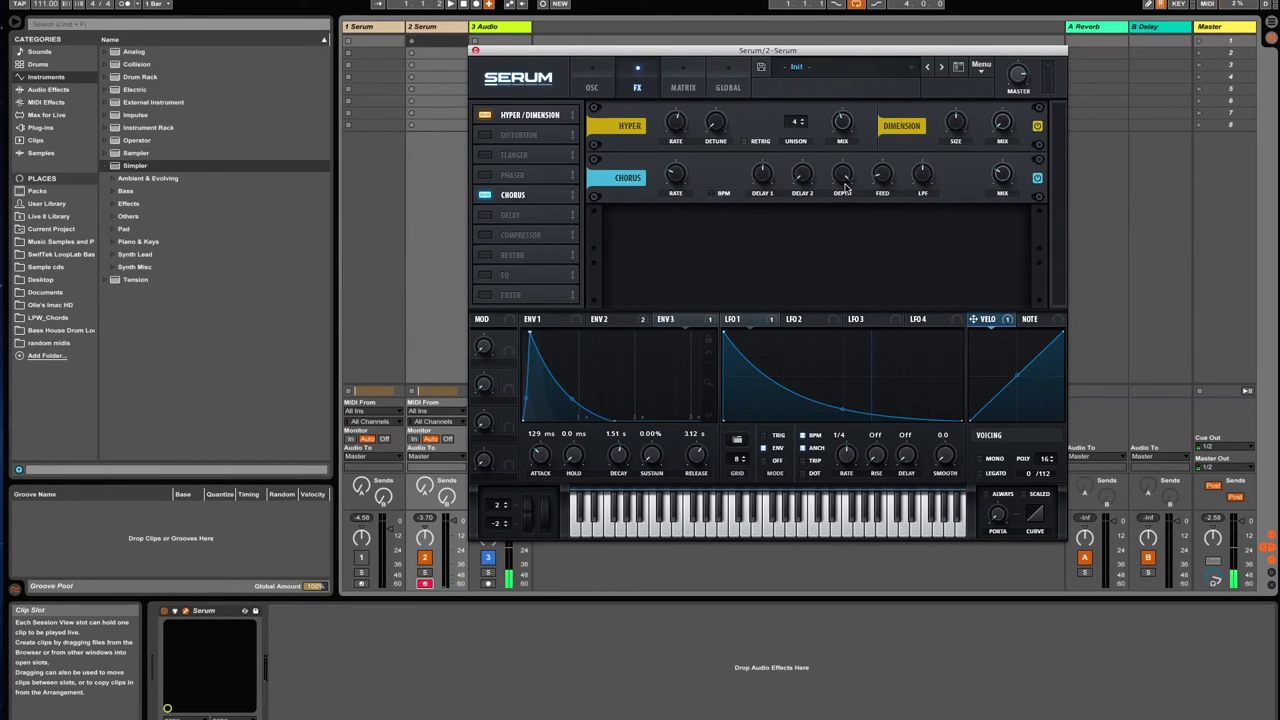
drag(843, 179, 846, 208)
- Turn on the single-band compressor with 294.1 ms release, then enable the Reverb module
click(487, 237)
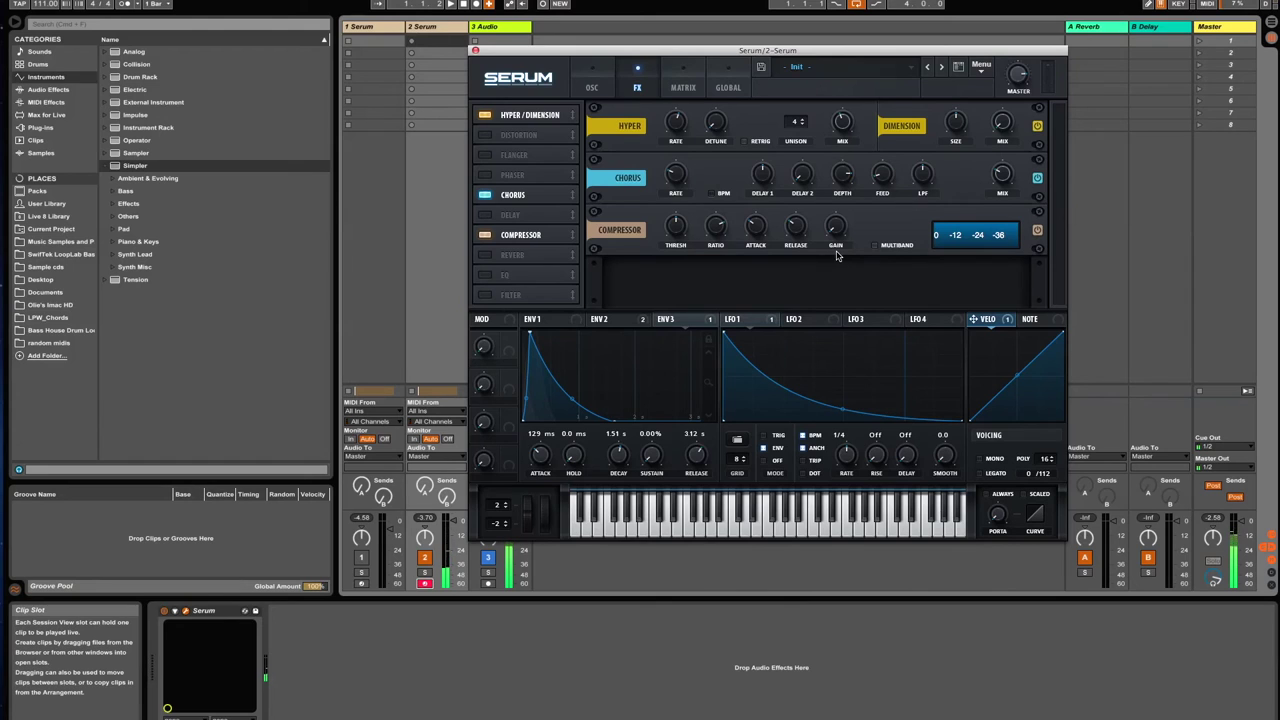
drag(799, 234, 872, 246)
click(873, 246)
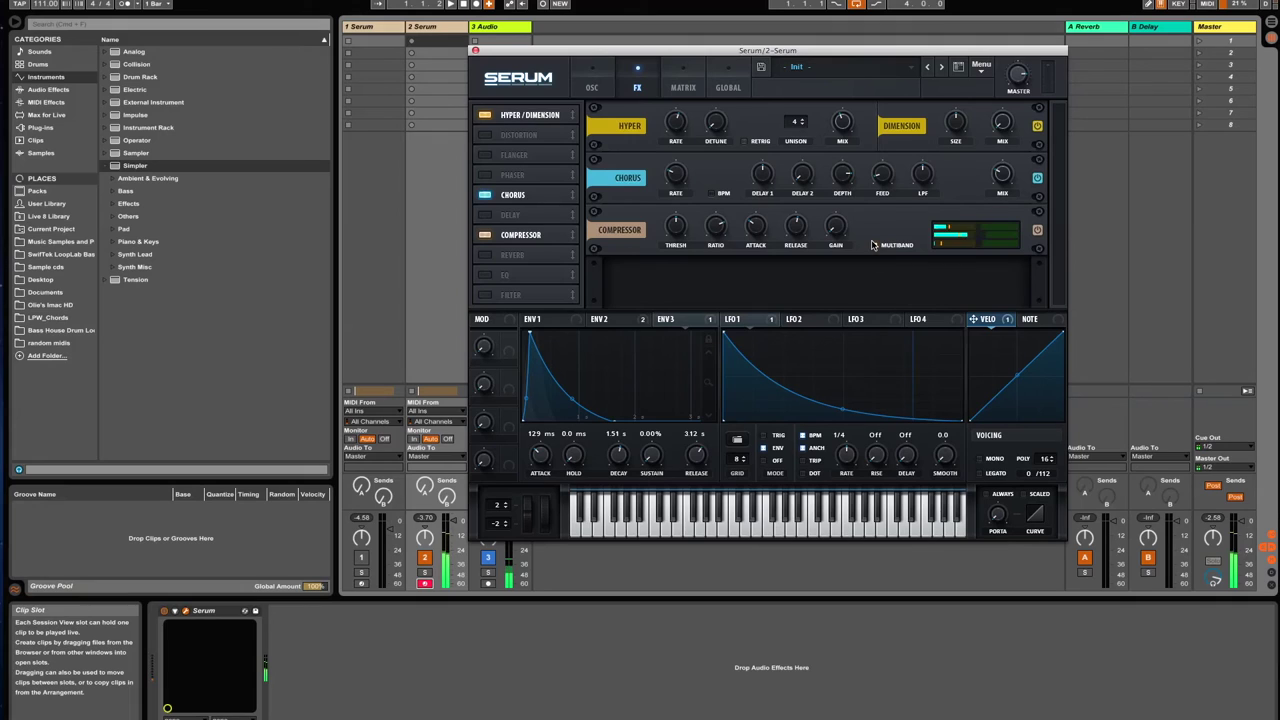
click(872, 245)
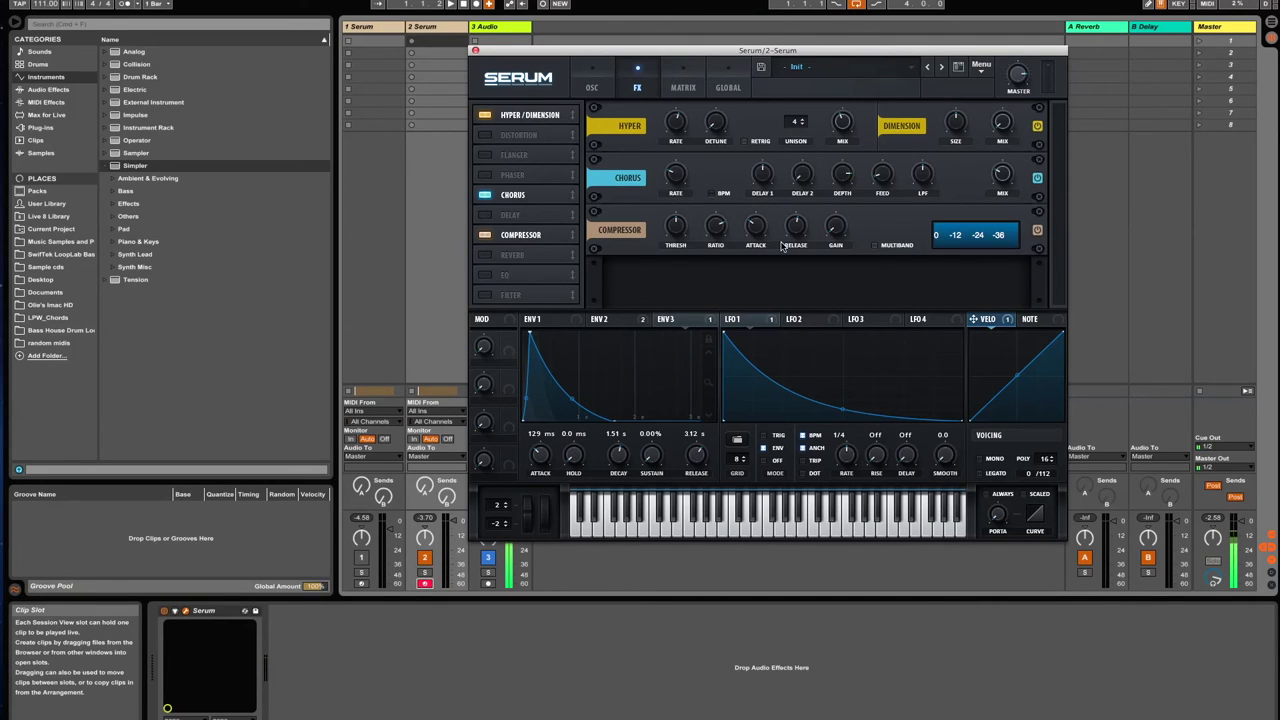
click(484, 255)
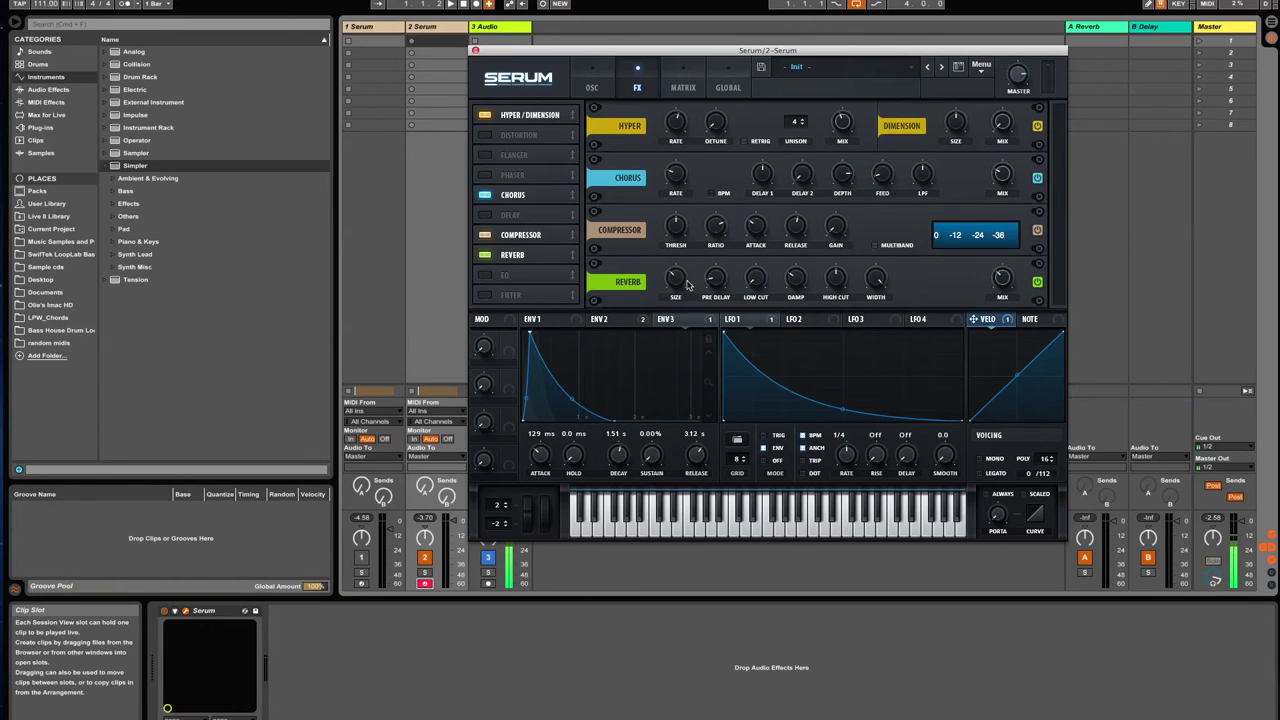
- Set the reverb to 15% size, 19 ms pre-delay, 100% width and a low wet mix
drag(686, 286, 681, 310)
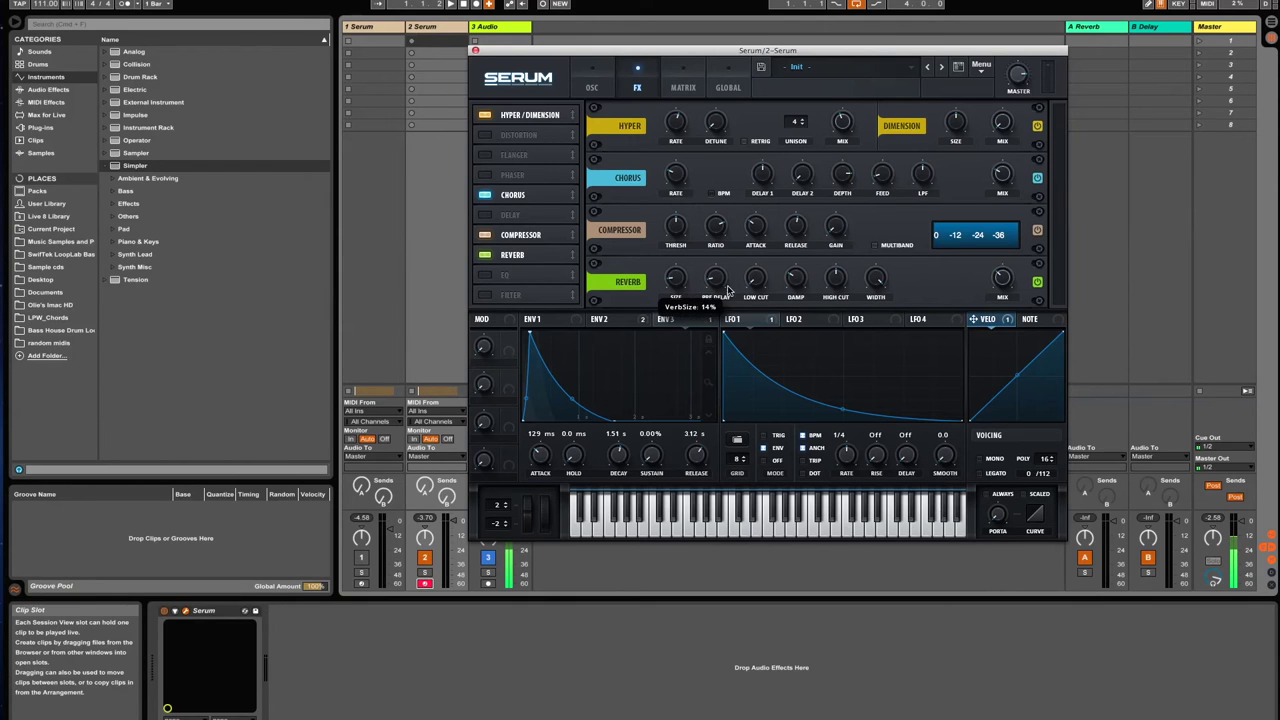
drag(720, 265, 797, 232)
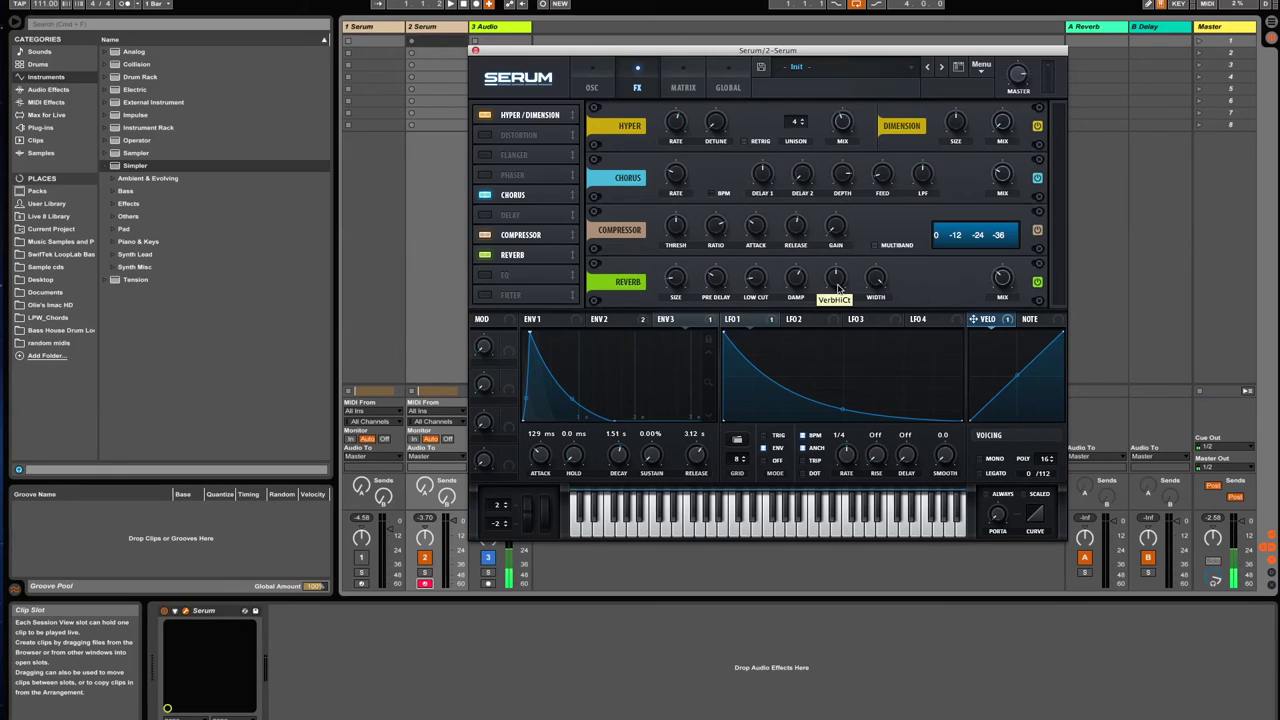
click(876, 279)
click(1001, 289)
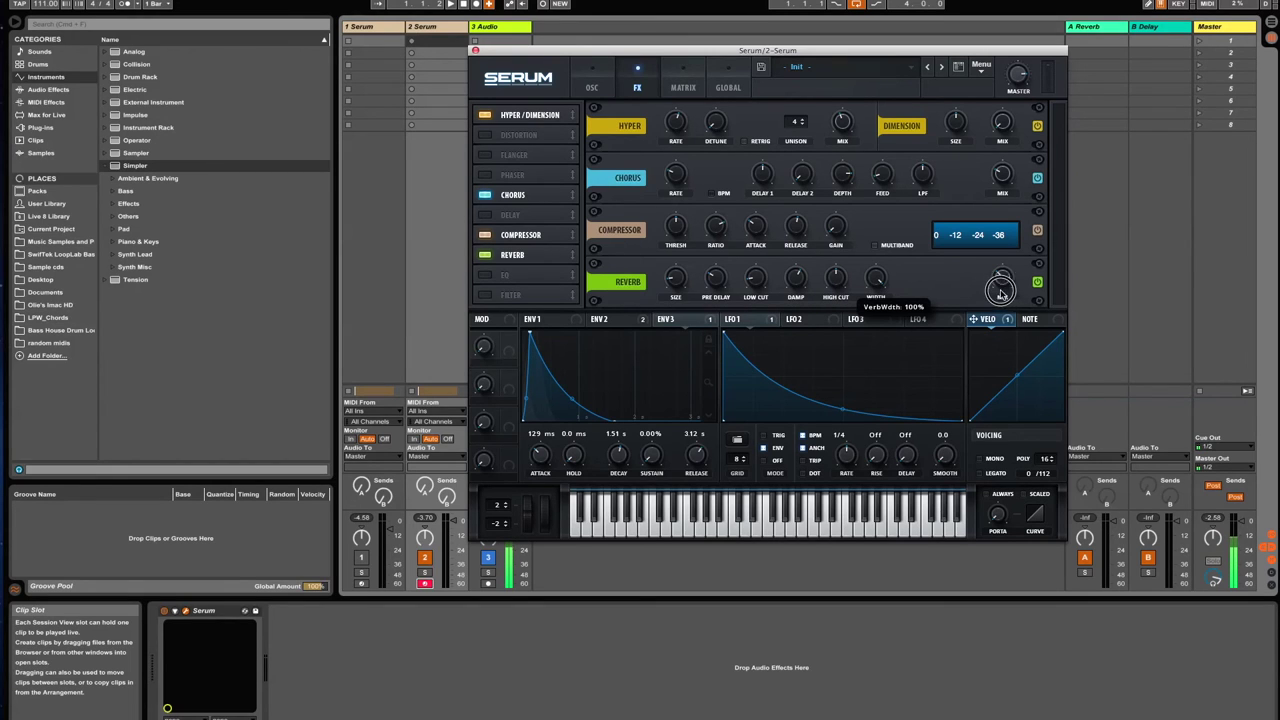
drag(1001, 289, 1000, 305)
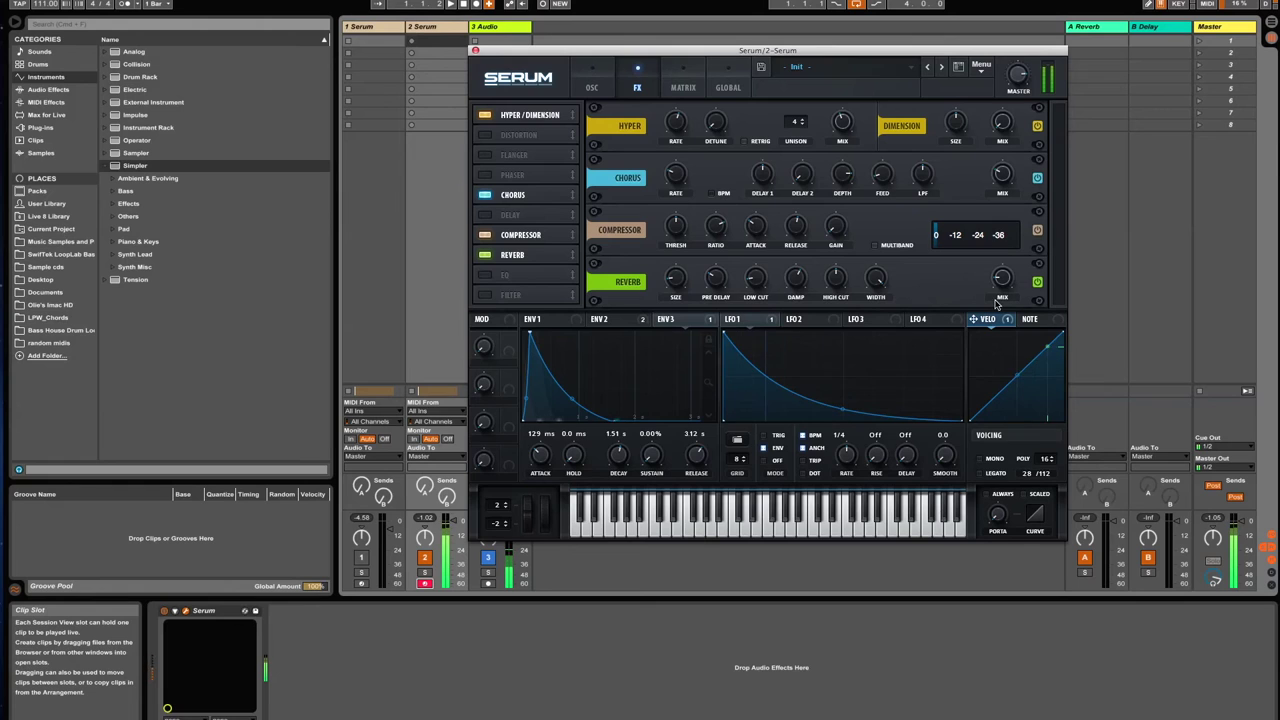
mouse_move(997, 303)
mouse_down()
mouse_move(1002, 342)
mouse_move(1002, 234)
mouse_move(998, 290)
mouse_up()
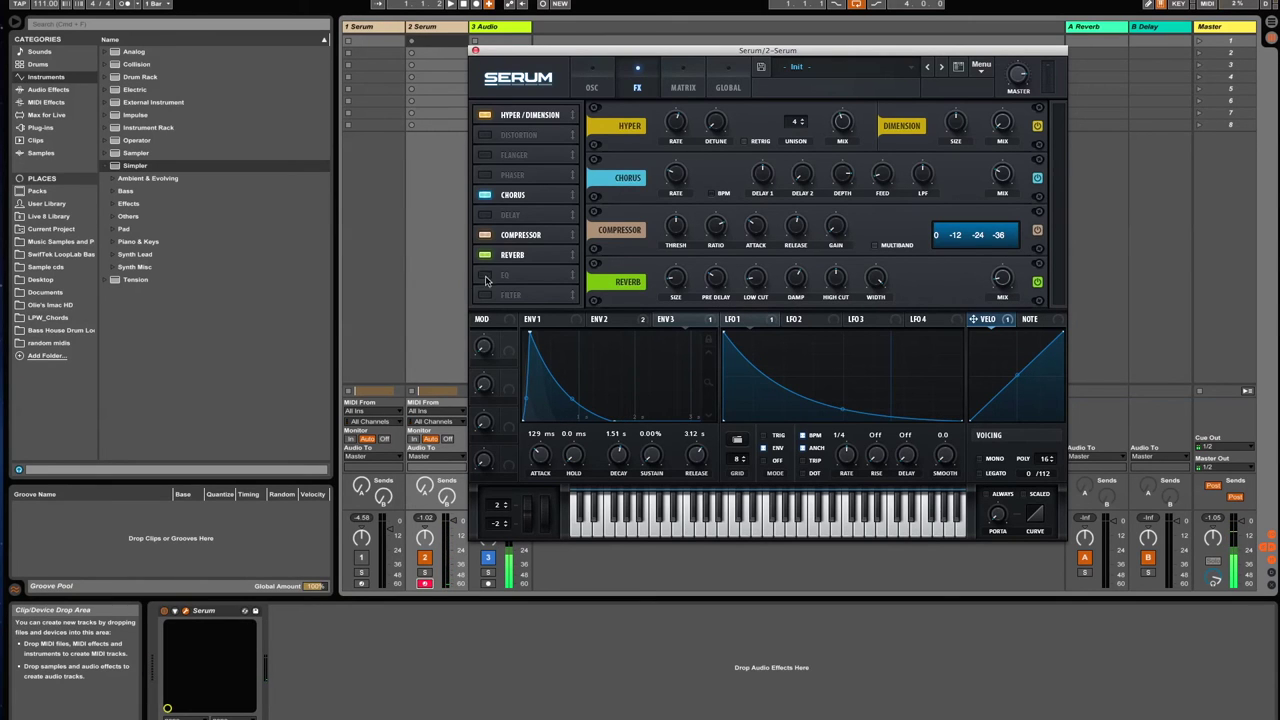
click(486, 276)
- Boost the EQ's high band by 4.3 dB around 1506 Hz, then return to the oscillator page
scroll(1052, 242, down, 2)
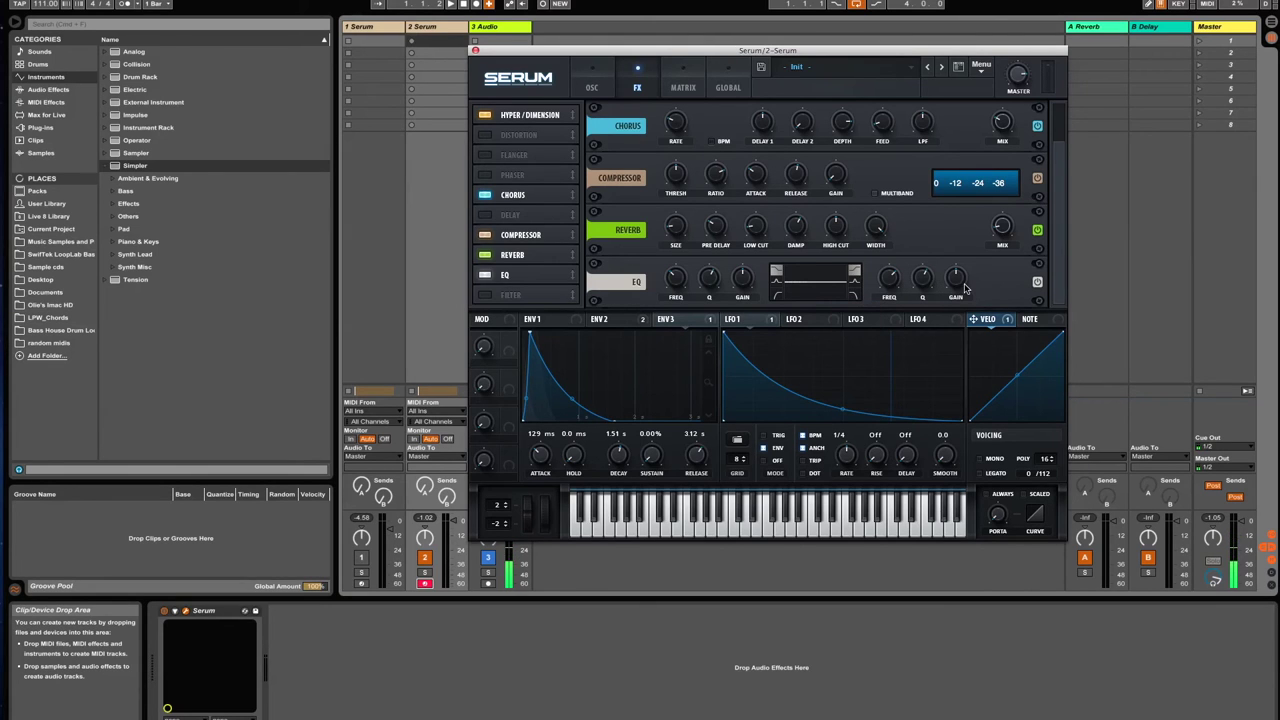
drag(960, 289, 928, 318)
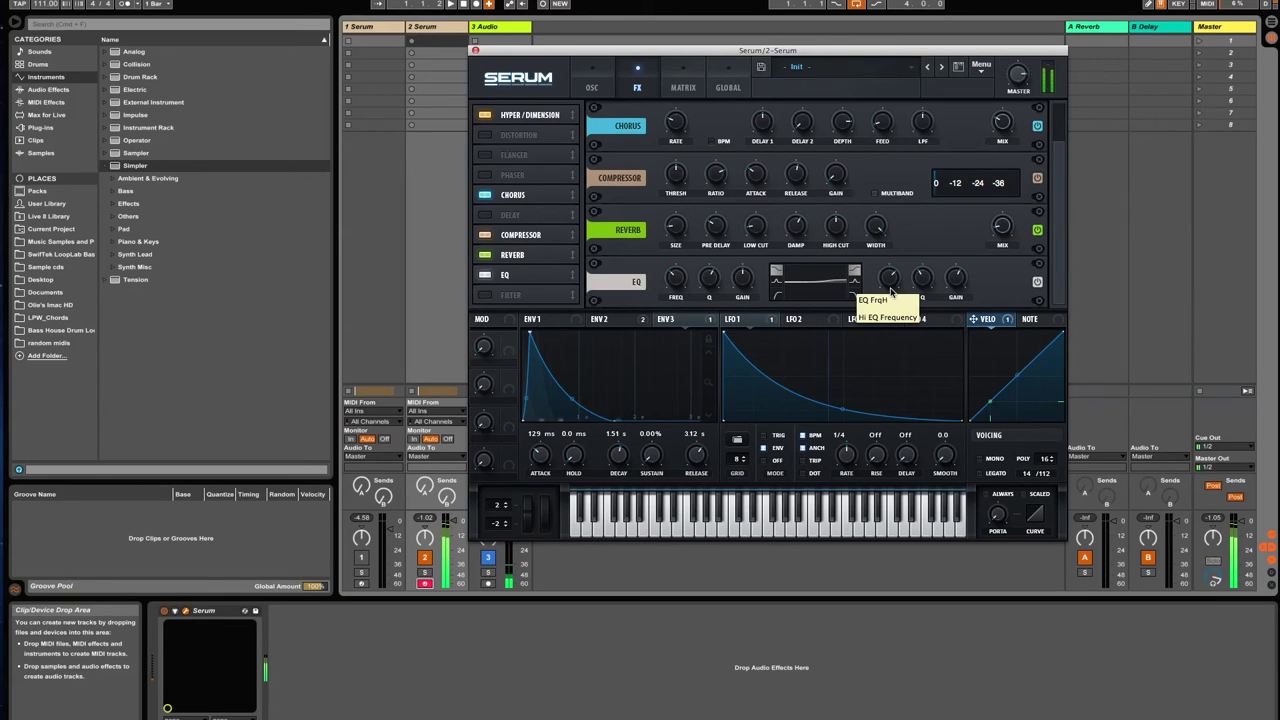
mouse_move(891, 290)
mouse_down()
mouse_move(897, 340)
mouse_move(895, 289)
mouse_up()
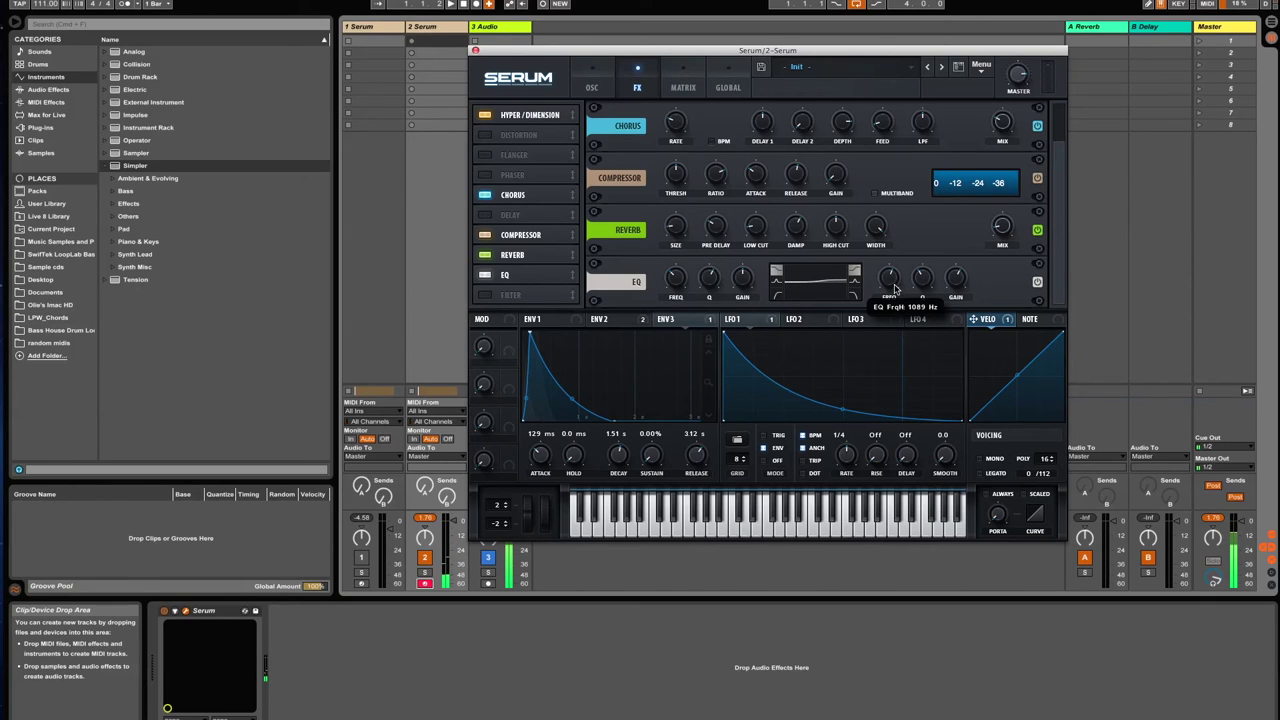
click(600, 88)
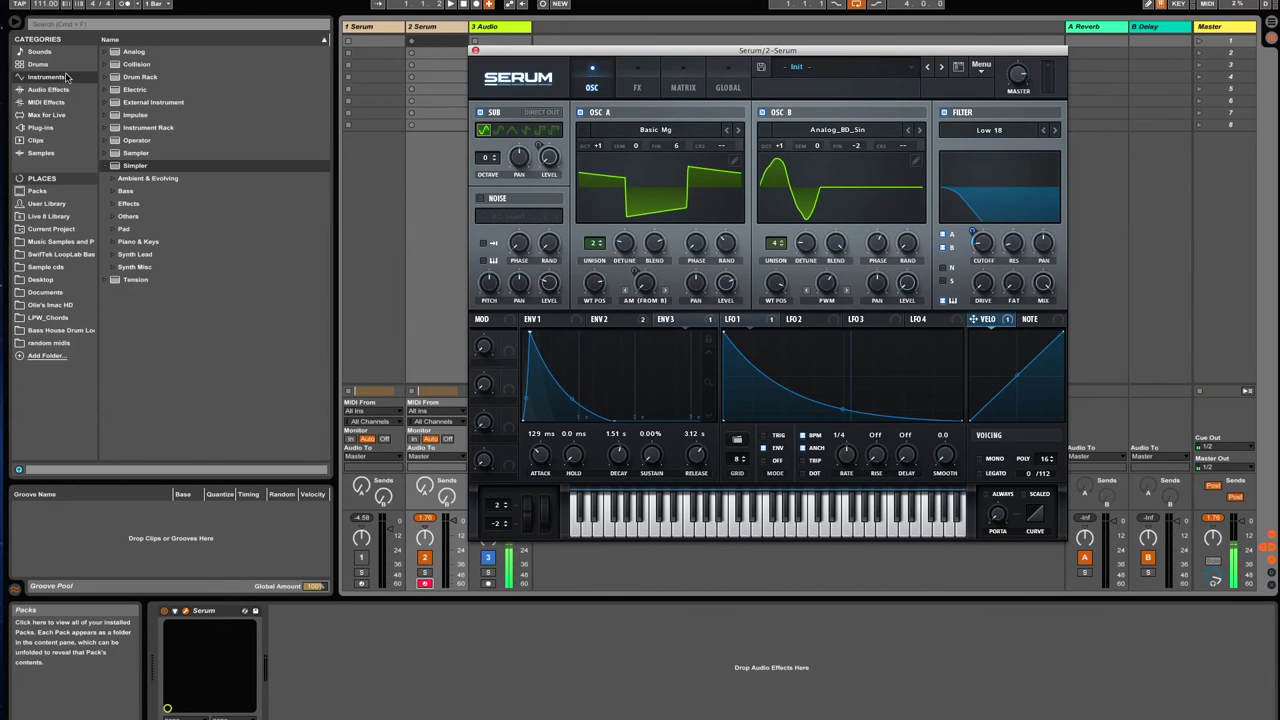
- Insert a MIDI Effect Rack before Serum and load the '+ 12.adv' Pitch preset into it
click(475, 50)
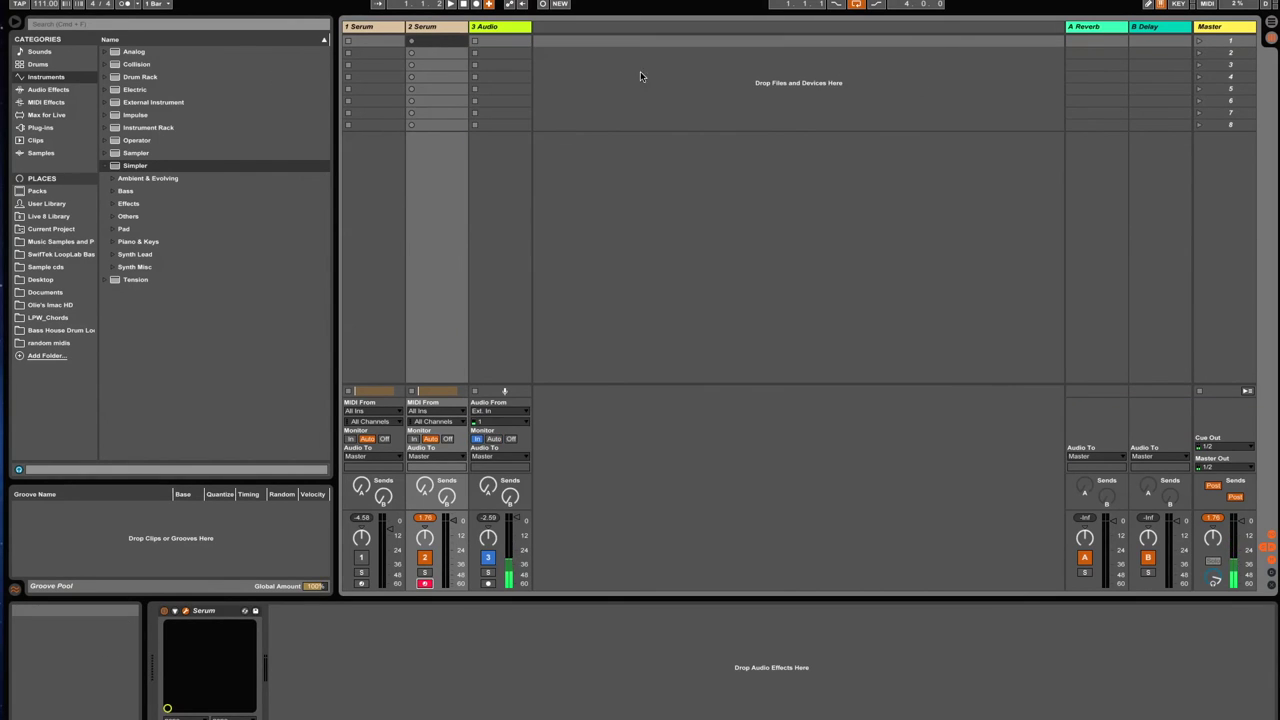
key(super+alt+p)
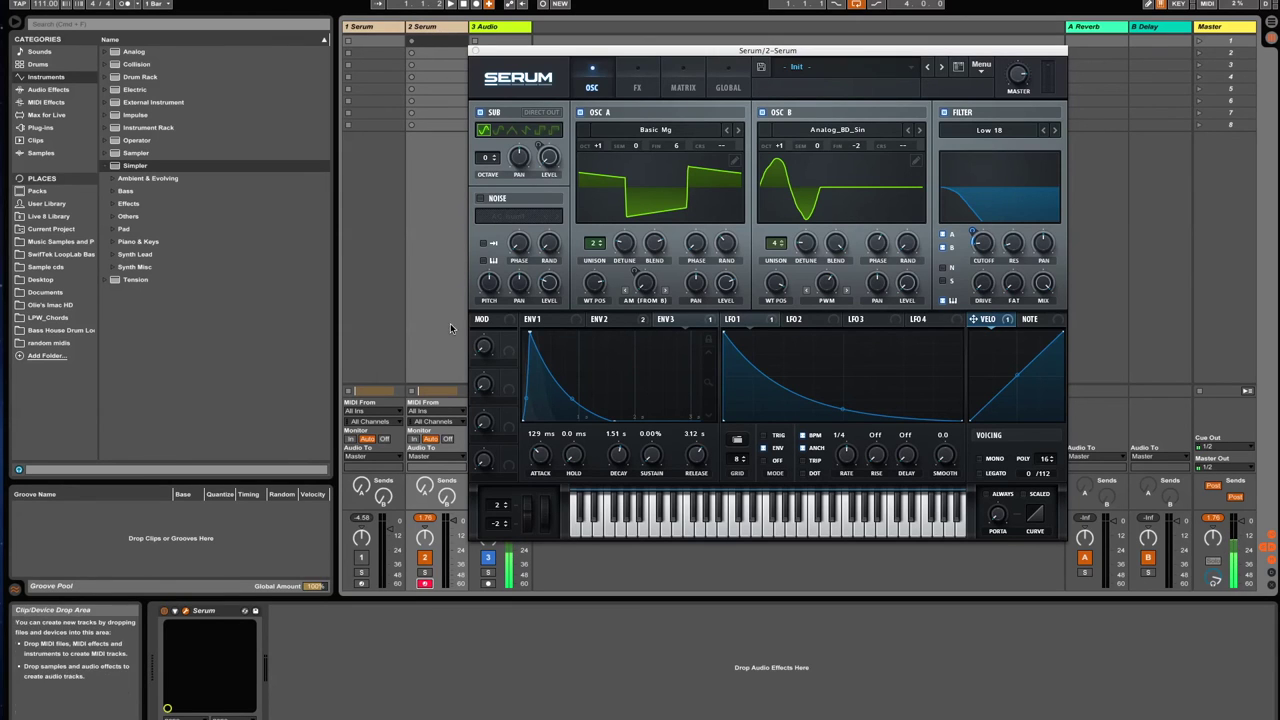
click(553, 80)
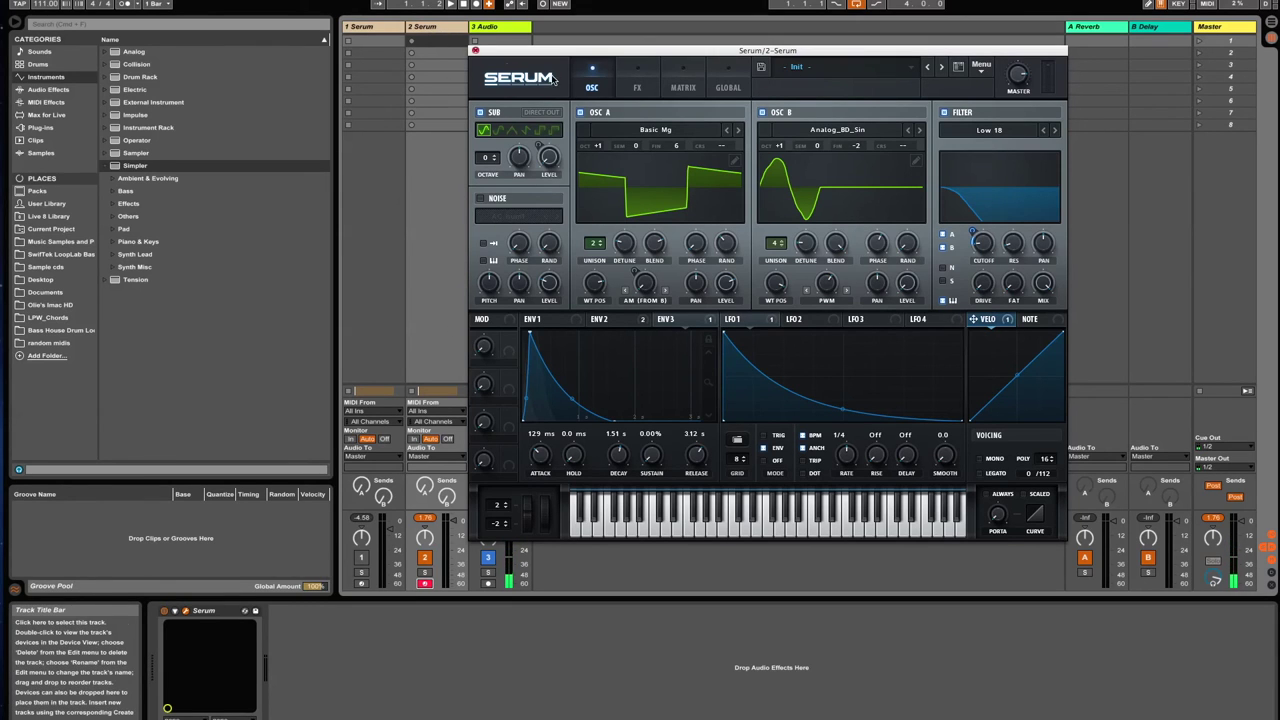
click(453, 45)
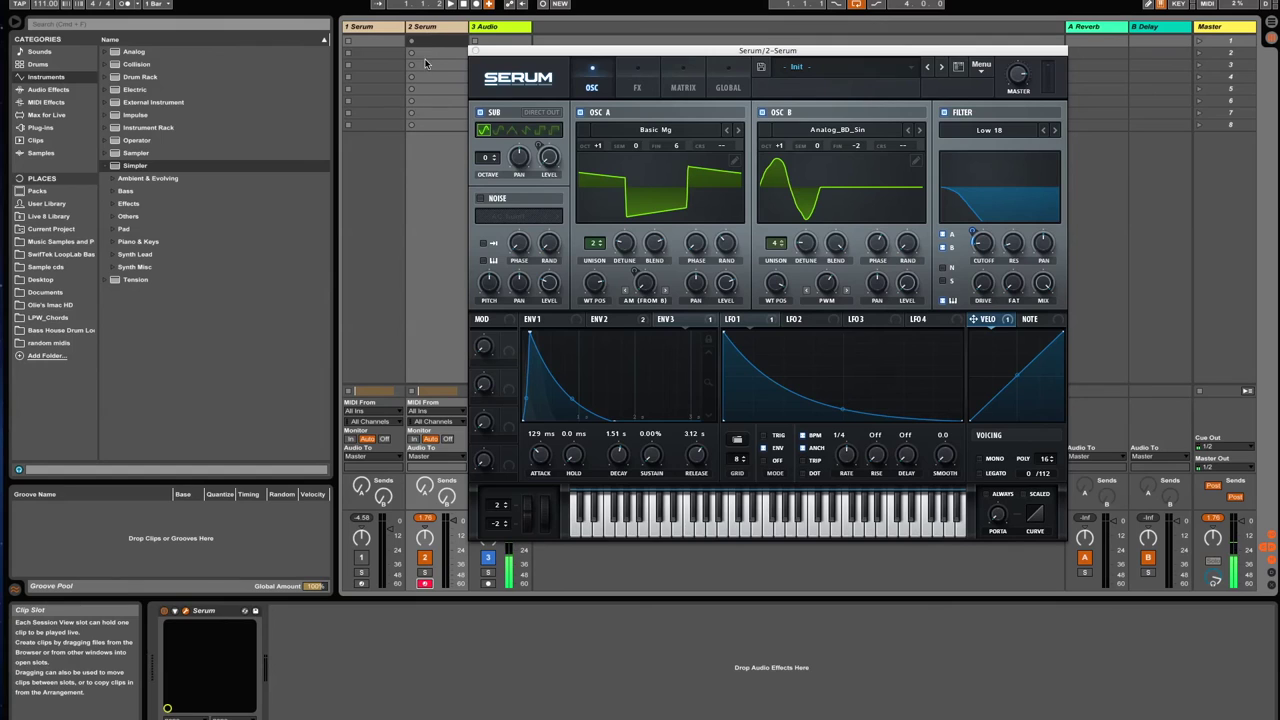
click(55, 104)
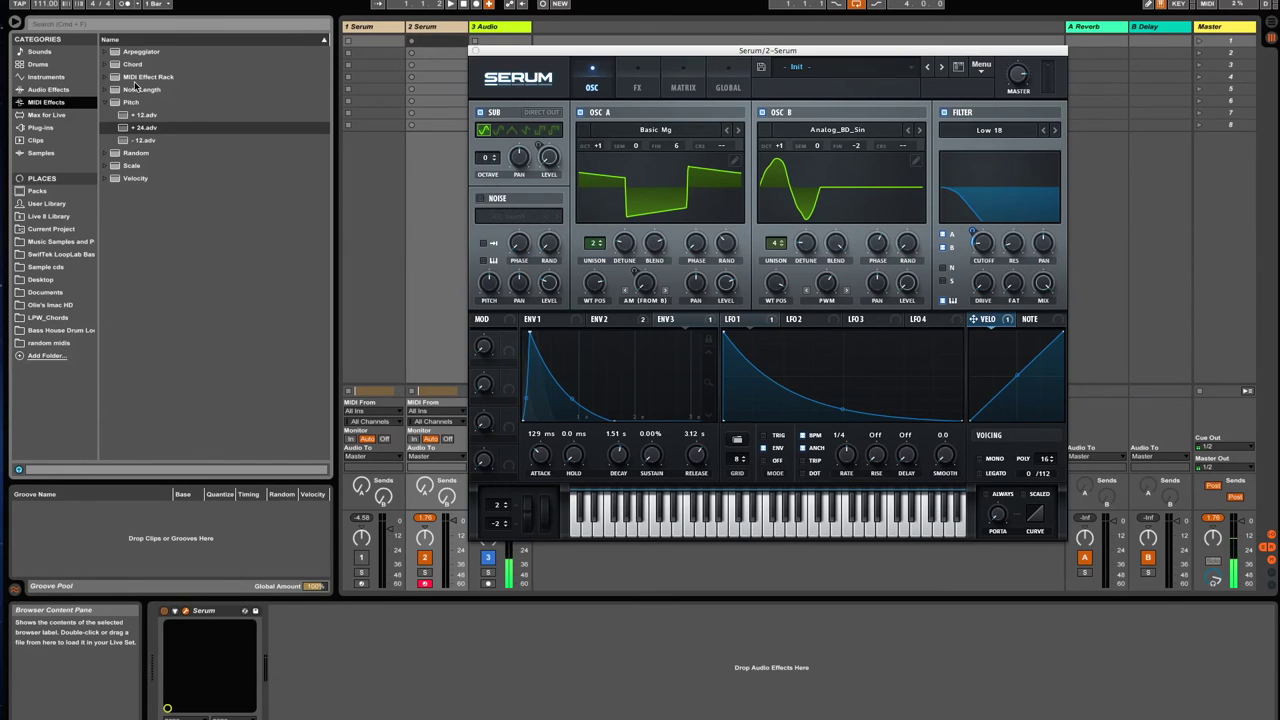
drag(135, 85, 154, 658)
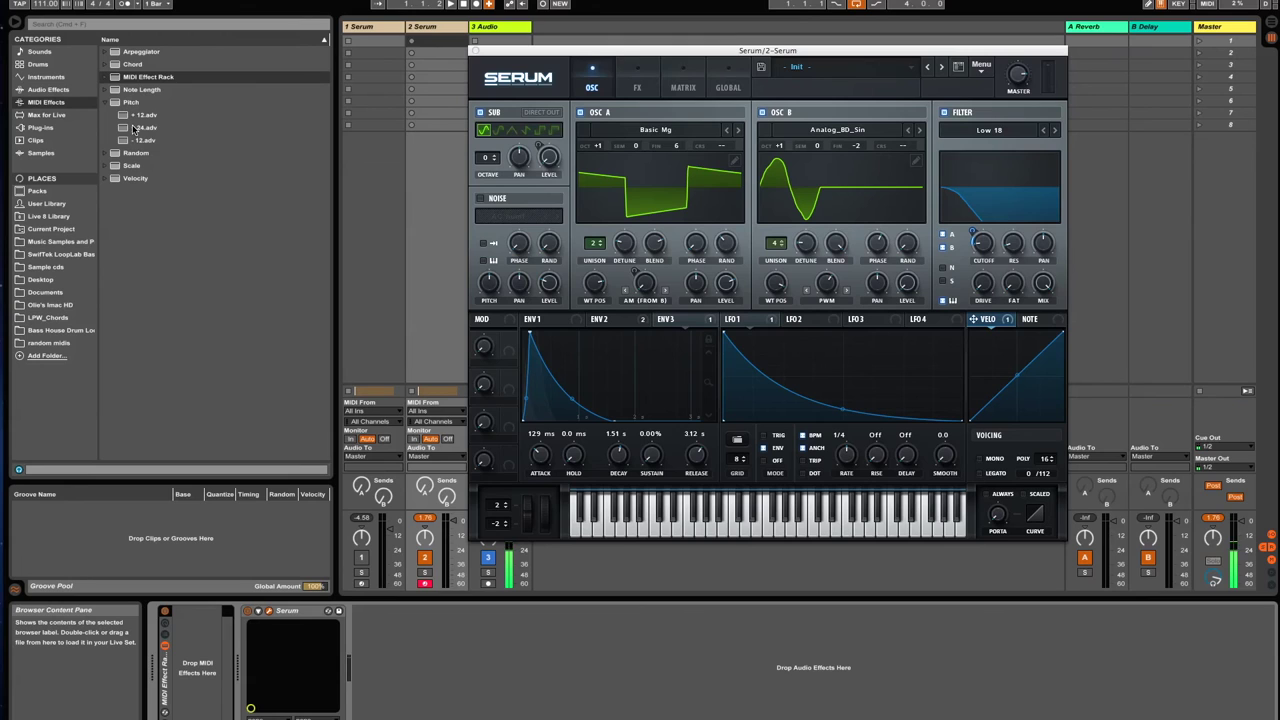
drag(135, 117, 205, 669)
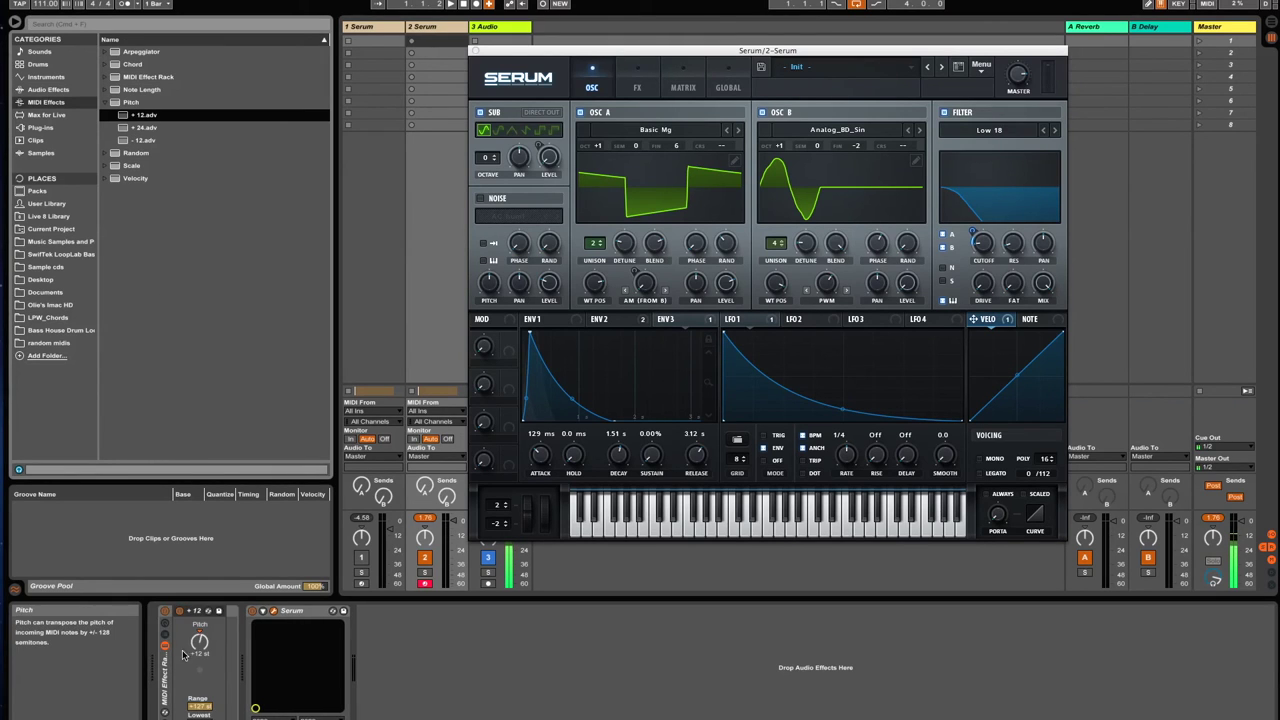
- Show the rack's chain list, duplicate the Pitch chain and select both chains
click(165, 637)
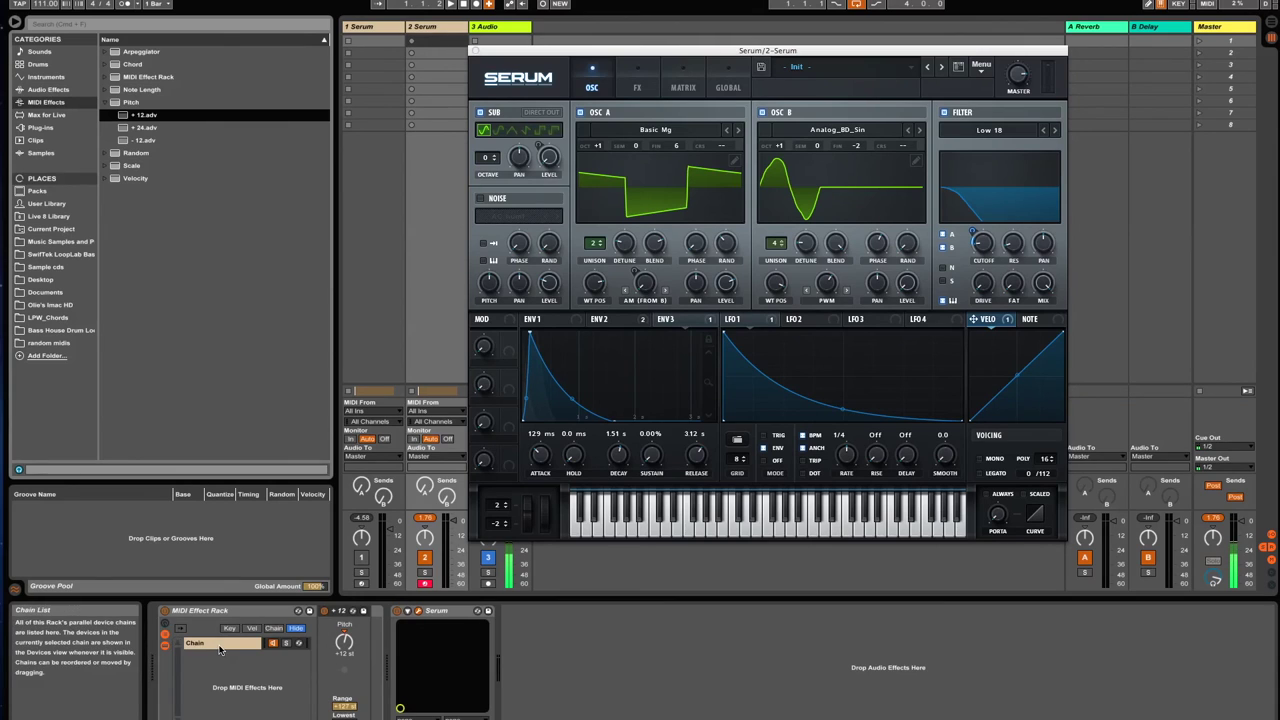
click(222, 686)
key(super+d)
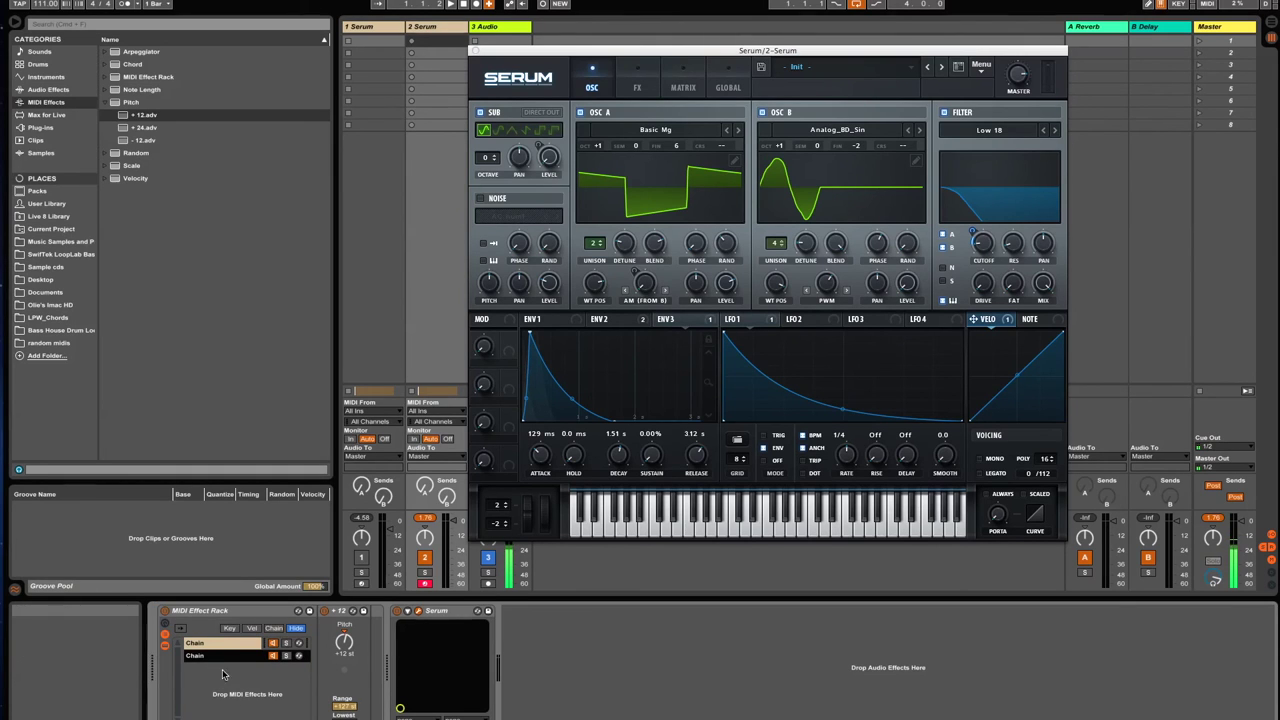
click(220, 645)
key(super+a)
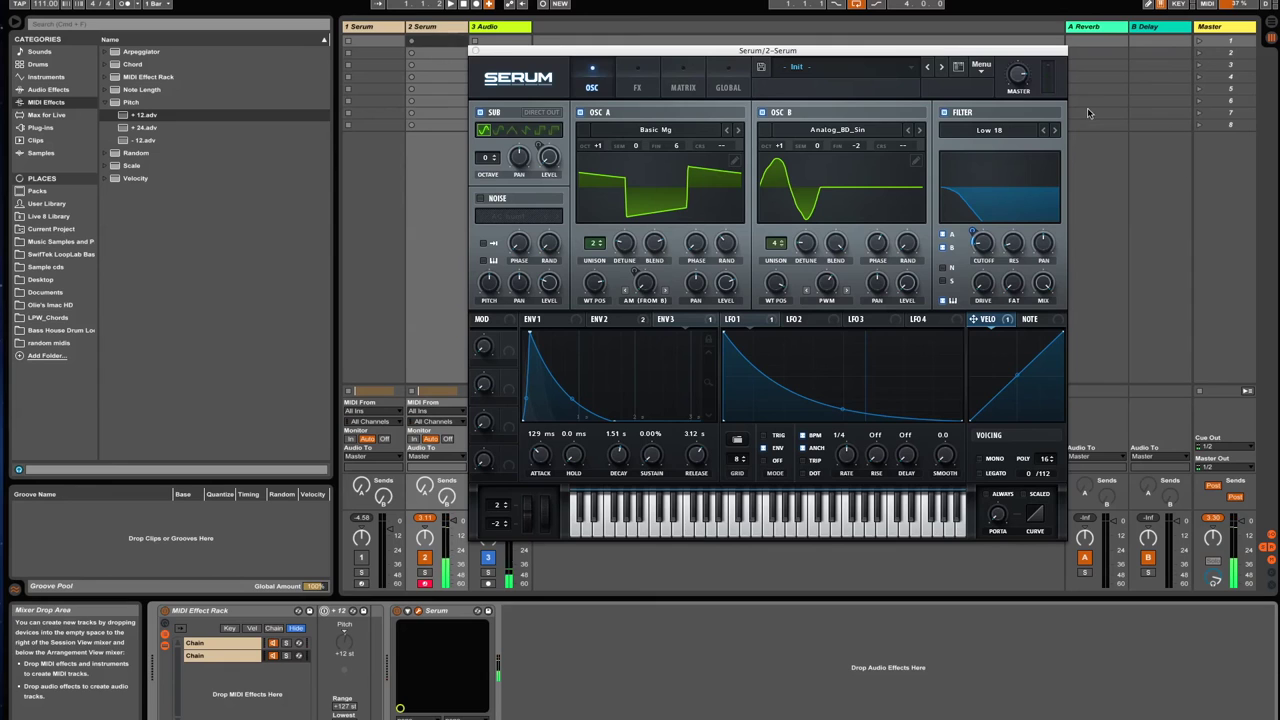
- Lower Serum's master volume to 67% and reselect both rack chains
click(1019, 80)
drag(1020, 83, 1021, 97)
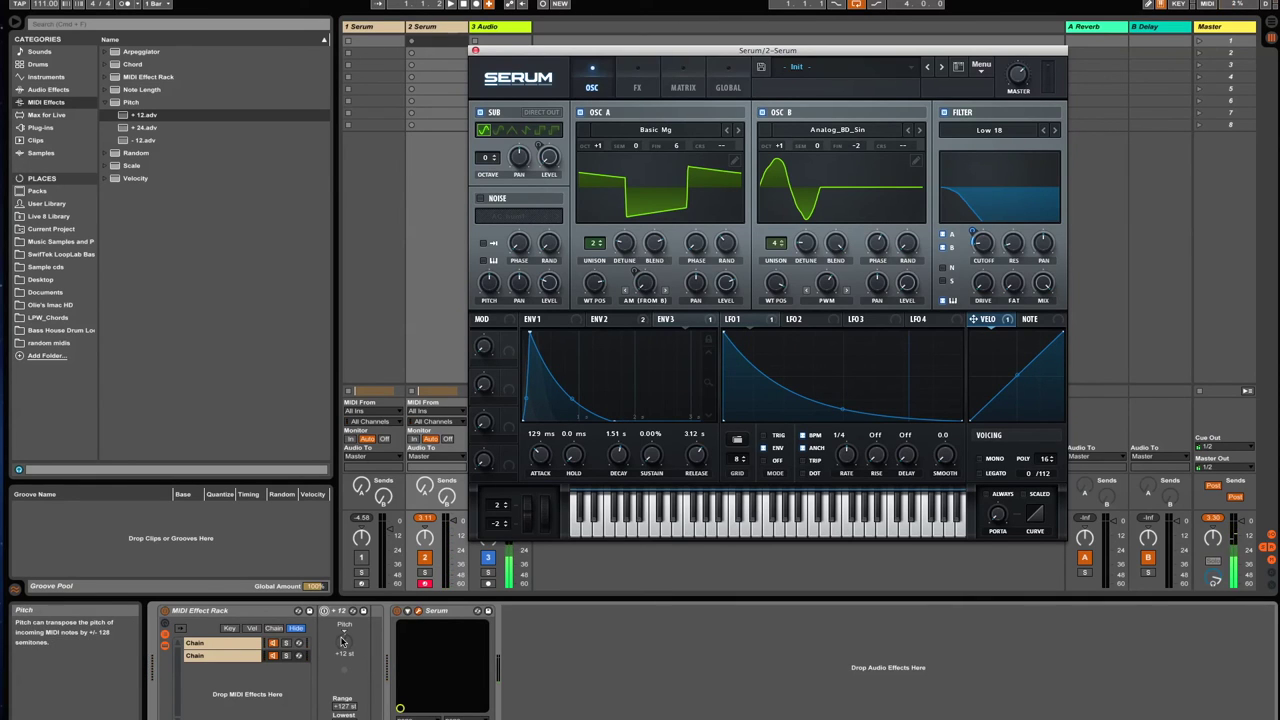
click(232, 653)
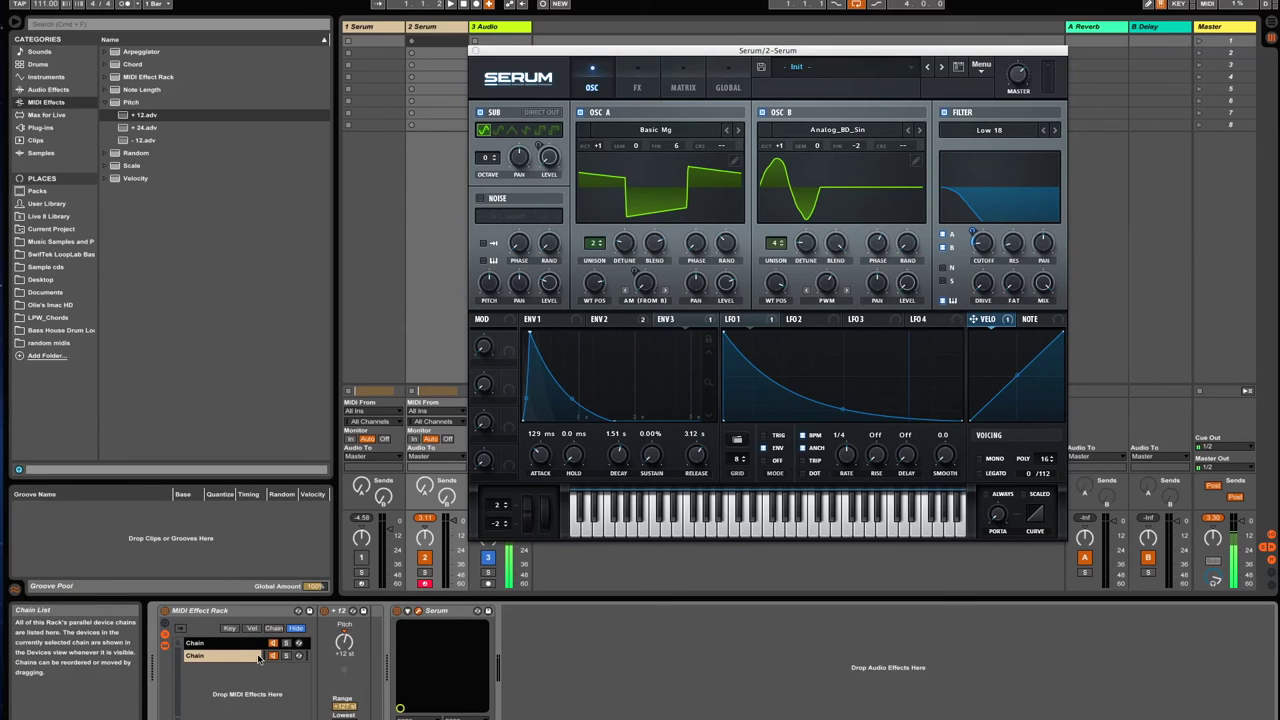
shift+click(225, 642)
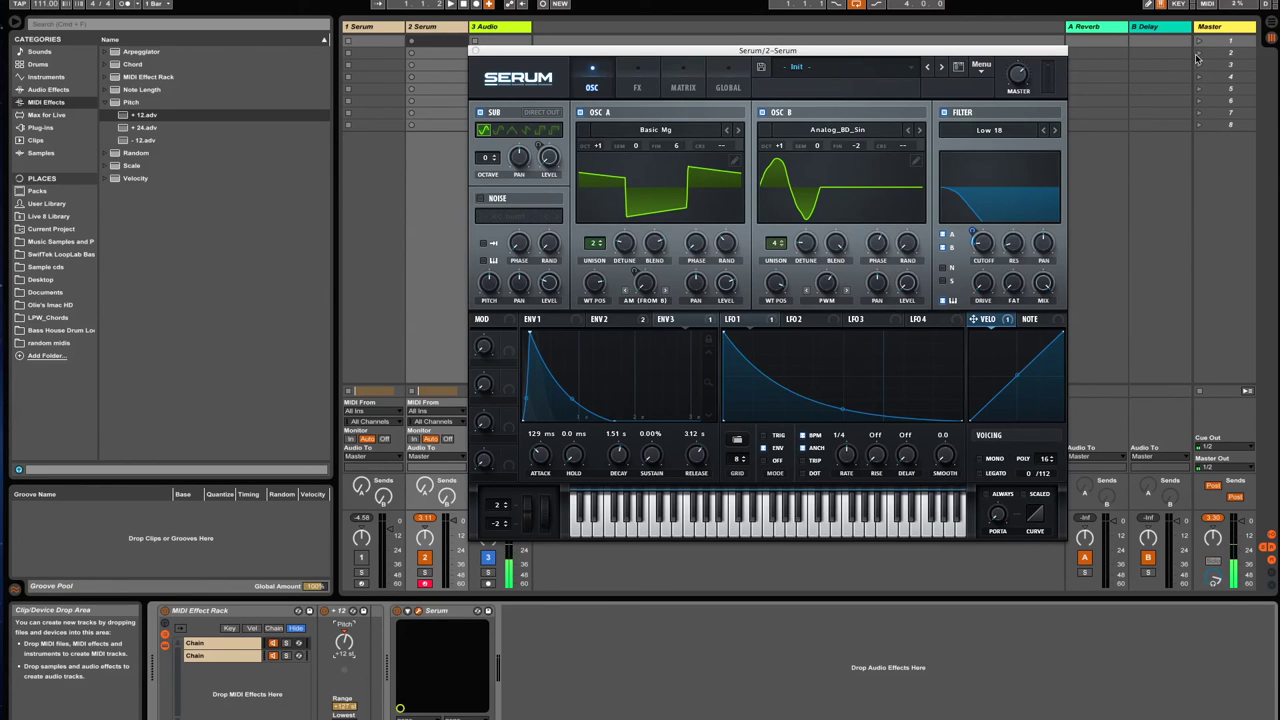
- In Arrangement View with playback running, route Env 2 to Osc A's unison detune
click(1271, 32)
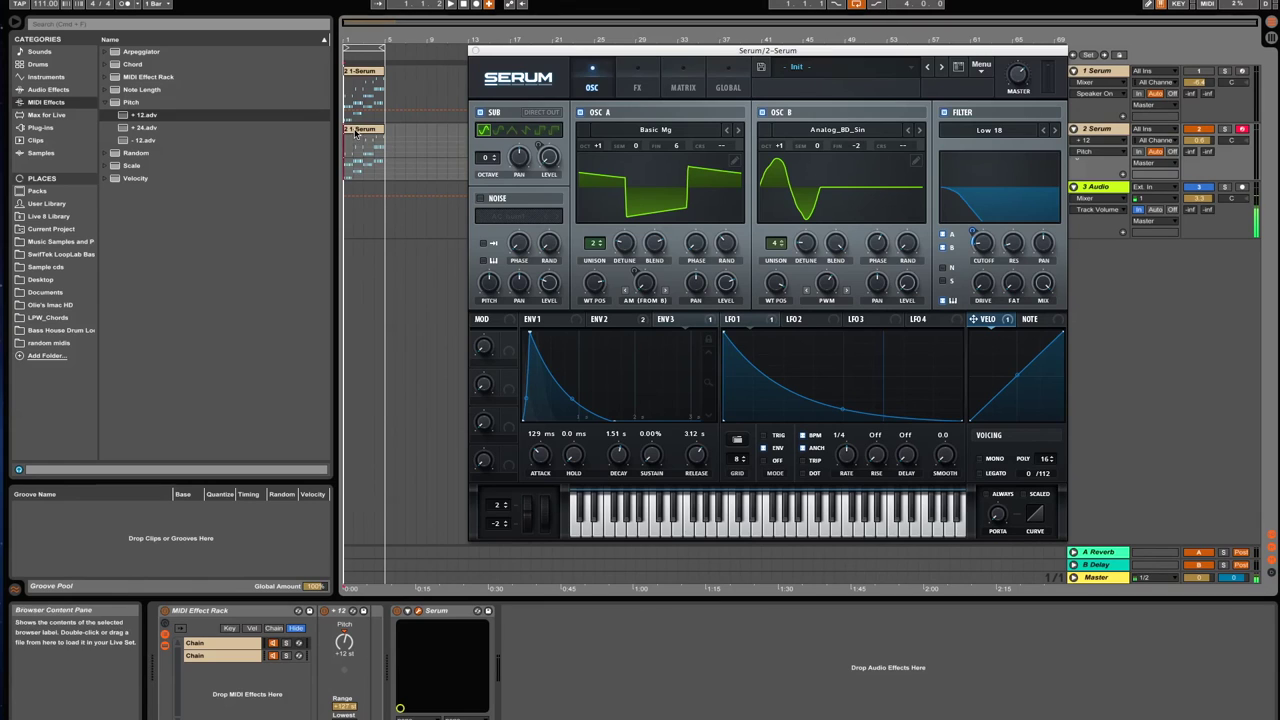
key(space)
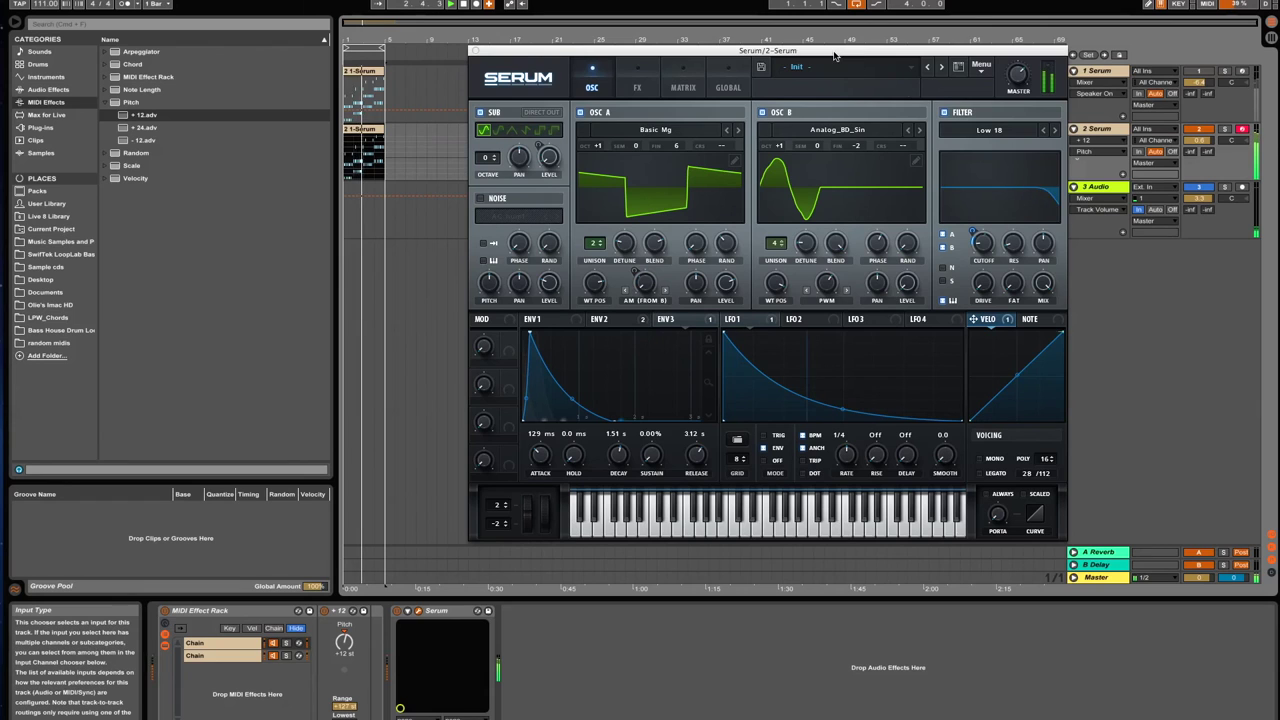
drag(790, 50, 672, 55)
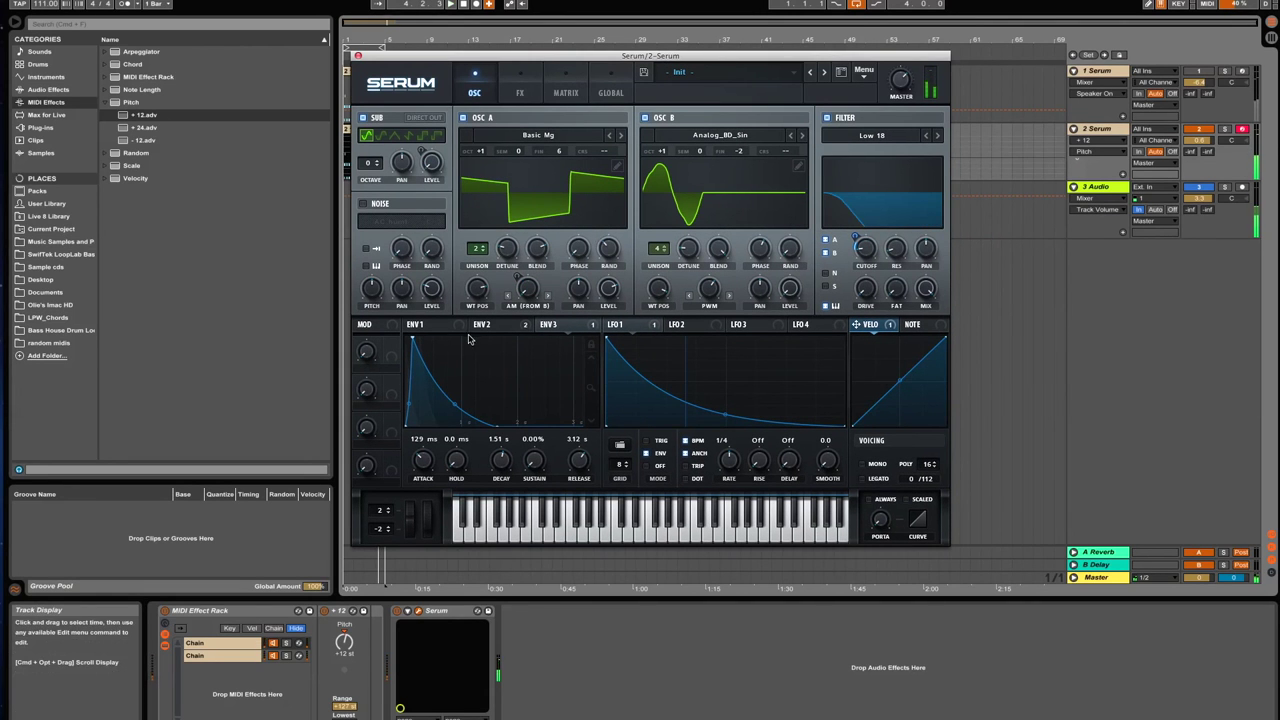
click(512, 328)
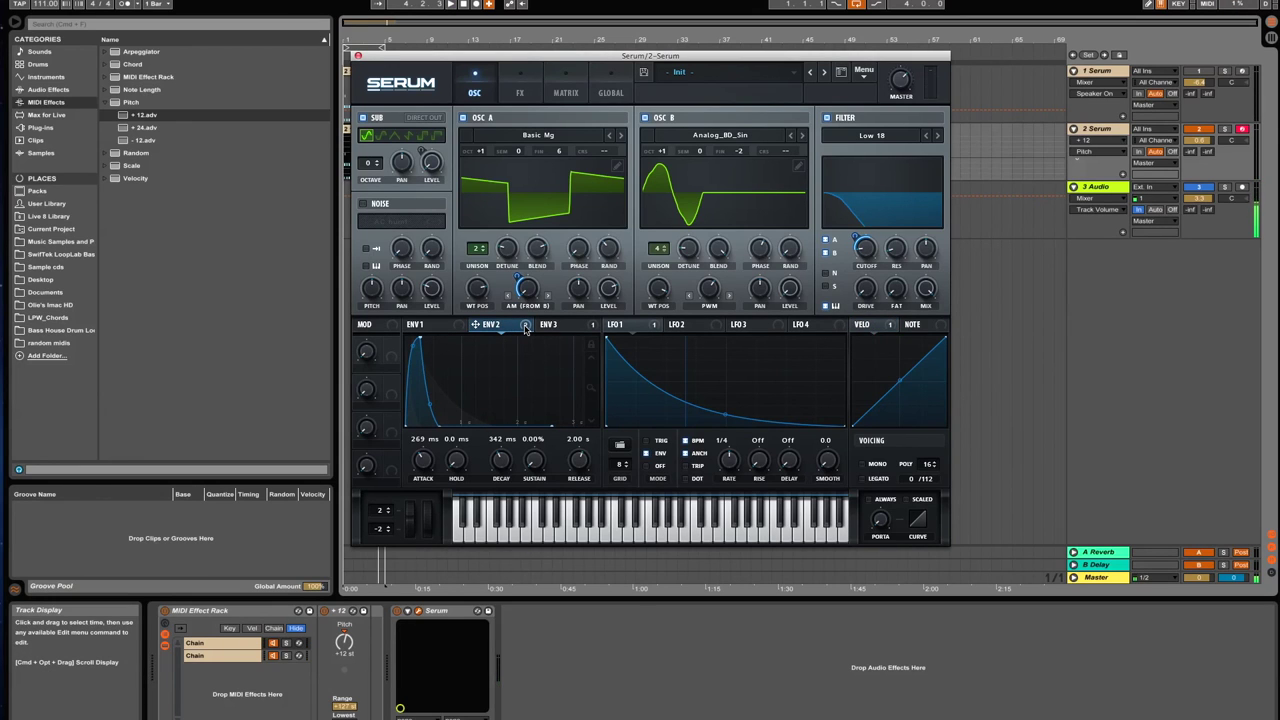
drag(525, 328, 528, 260)
drag(510, 258, 486, 274)
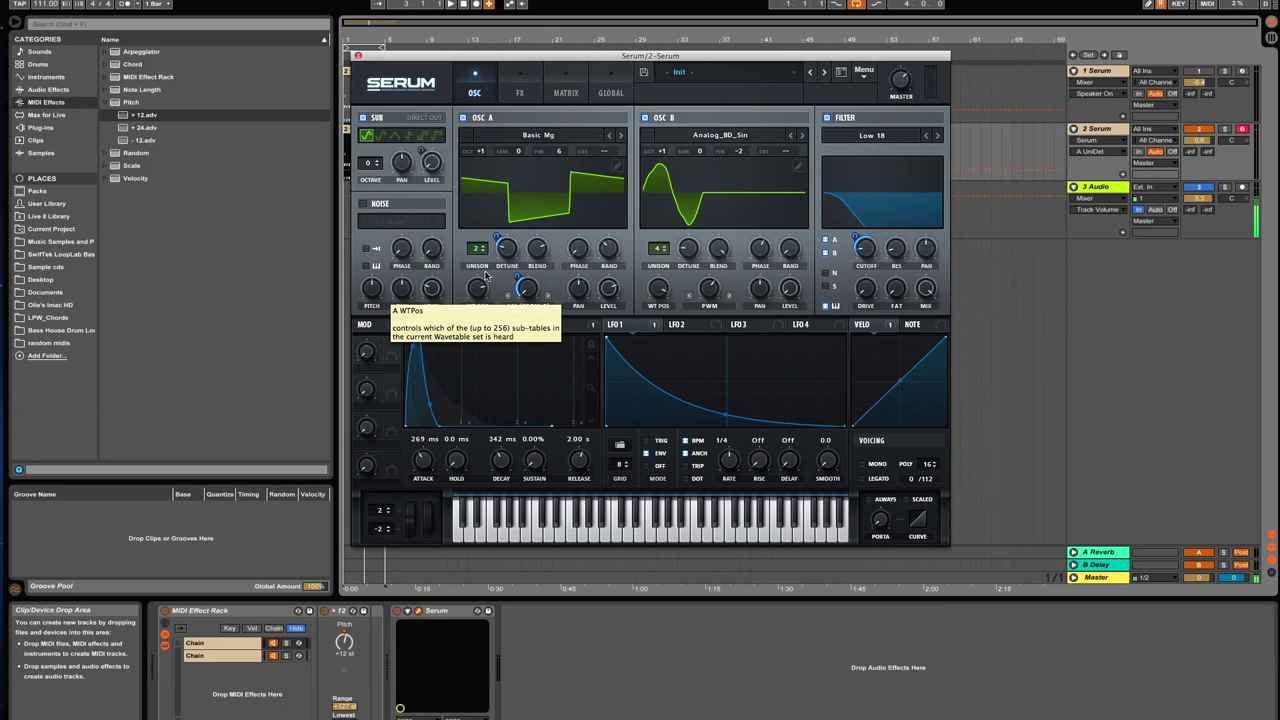
- Route LFO 1 to the sub oscillator level at about 64 and drop the sub an octave
drag(626, 327, 421, 150)
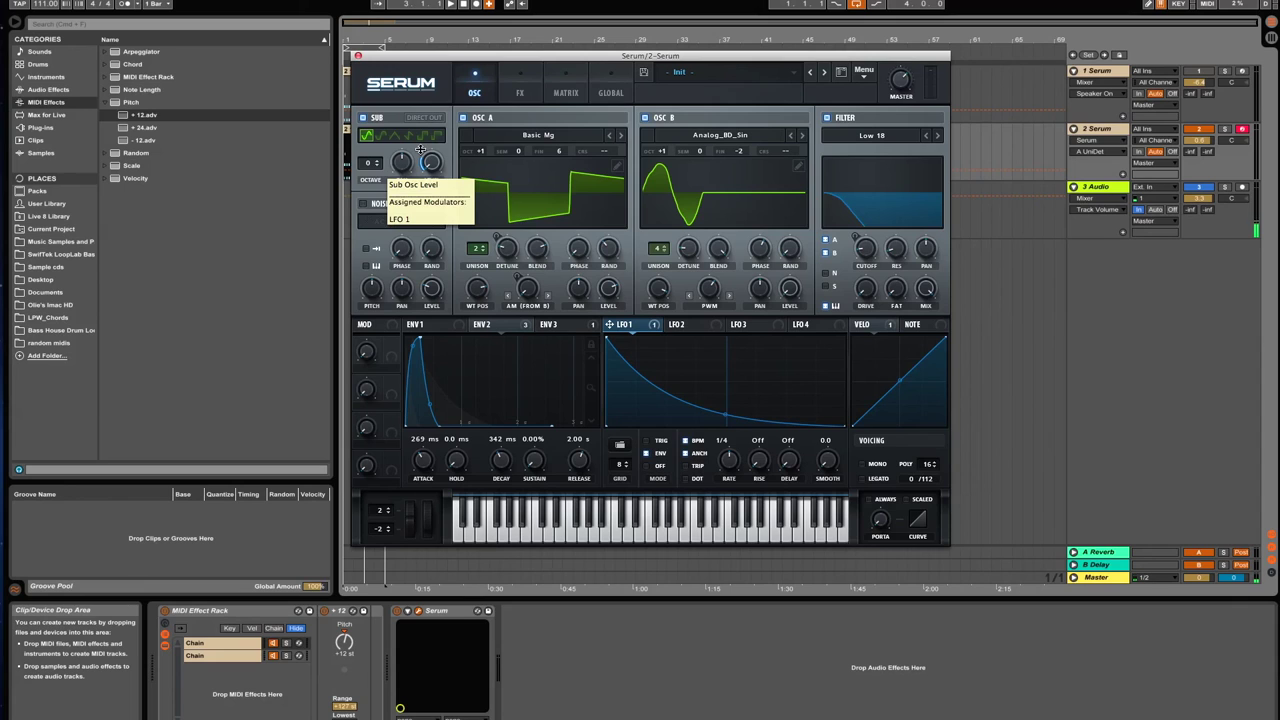
click(378, 167)
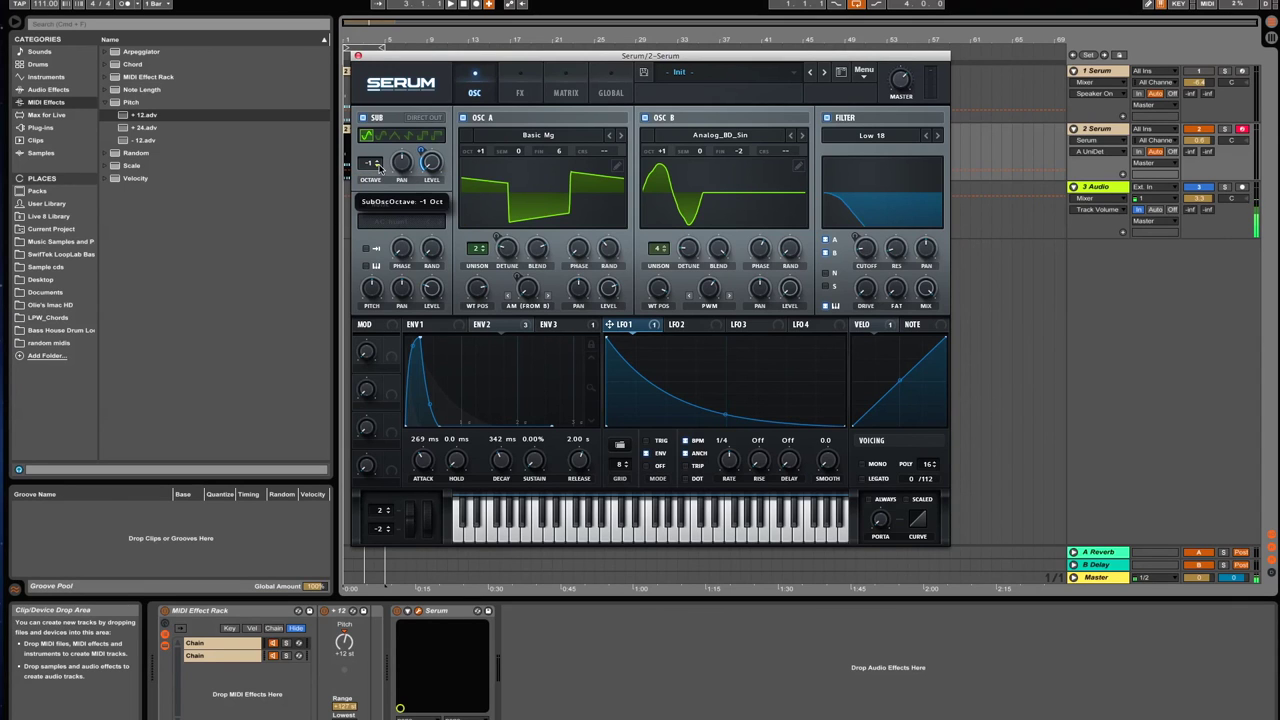
drag(421, 150, 426, 127)
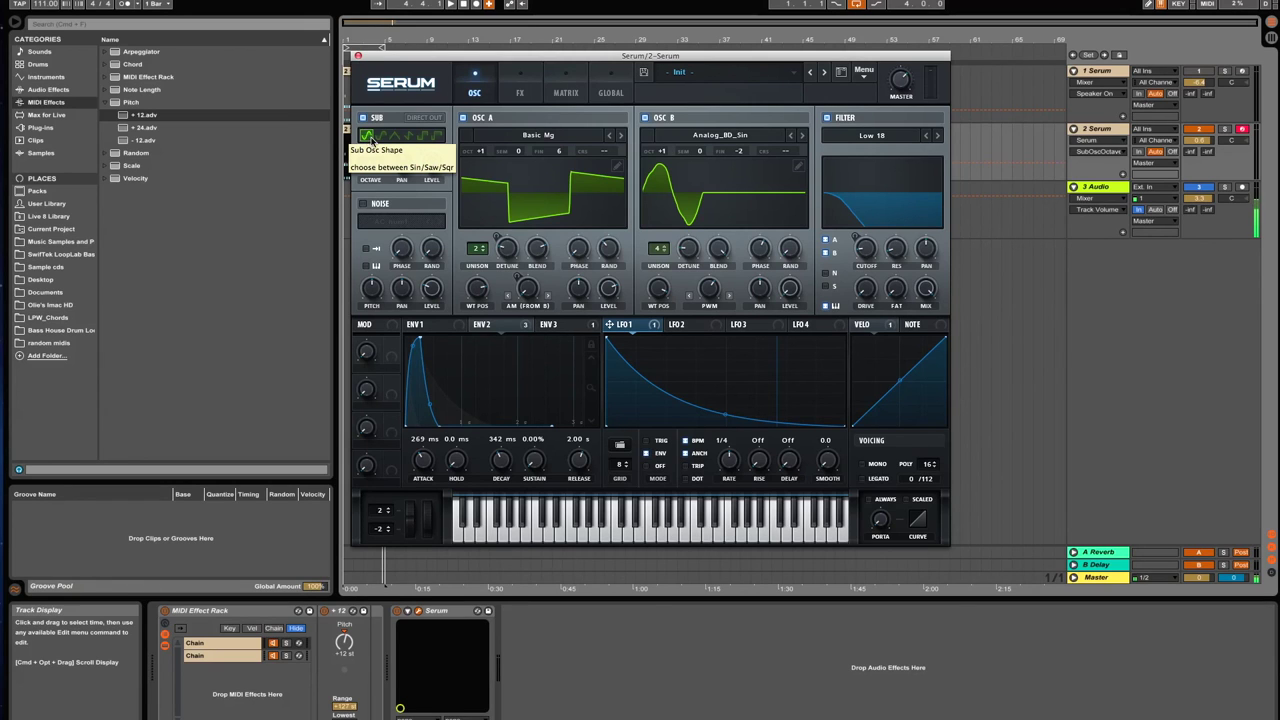
- Shorten Env 2's attack and add velocity modulation to the filter cutoff
click(505, 328)
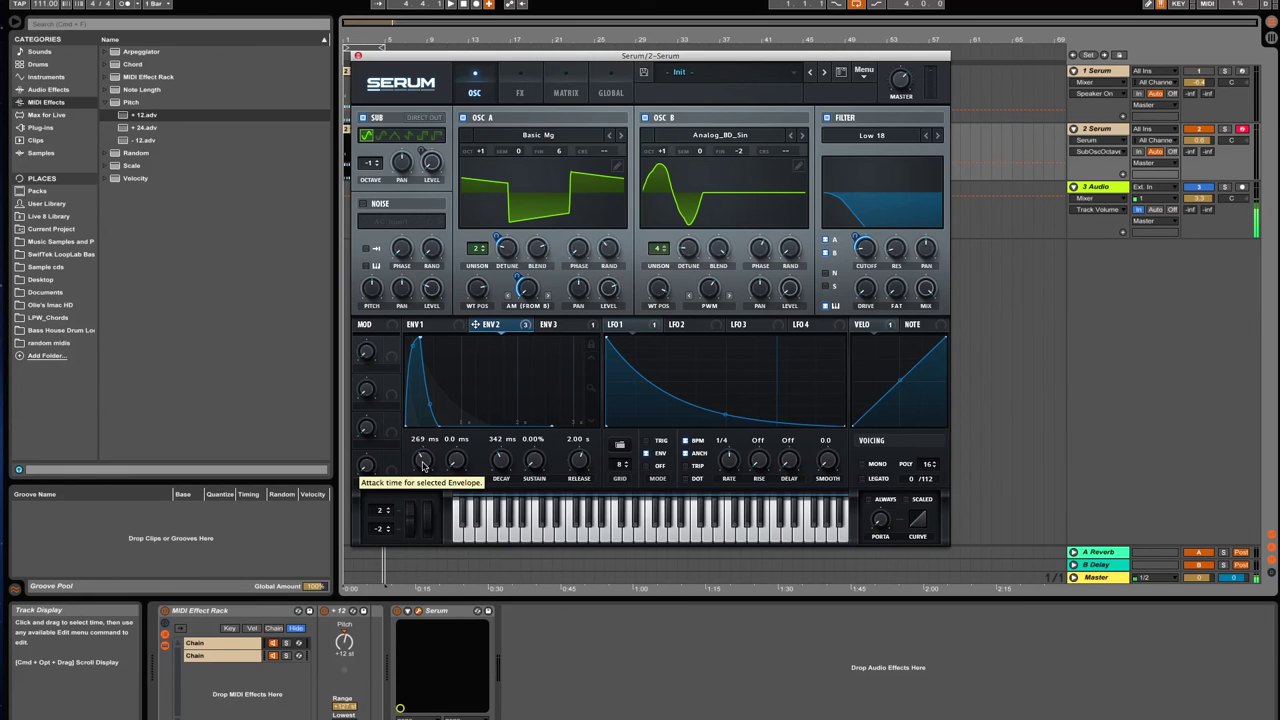
key(space)
drag(422, 465, 421, 469)
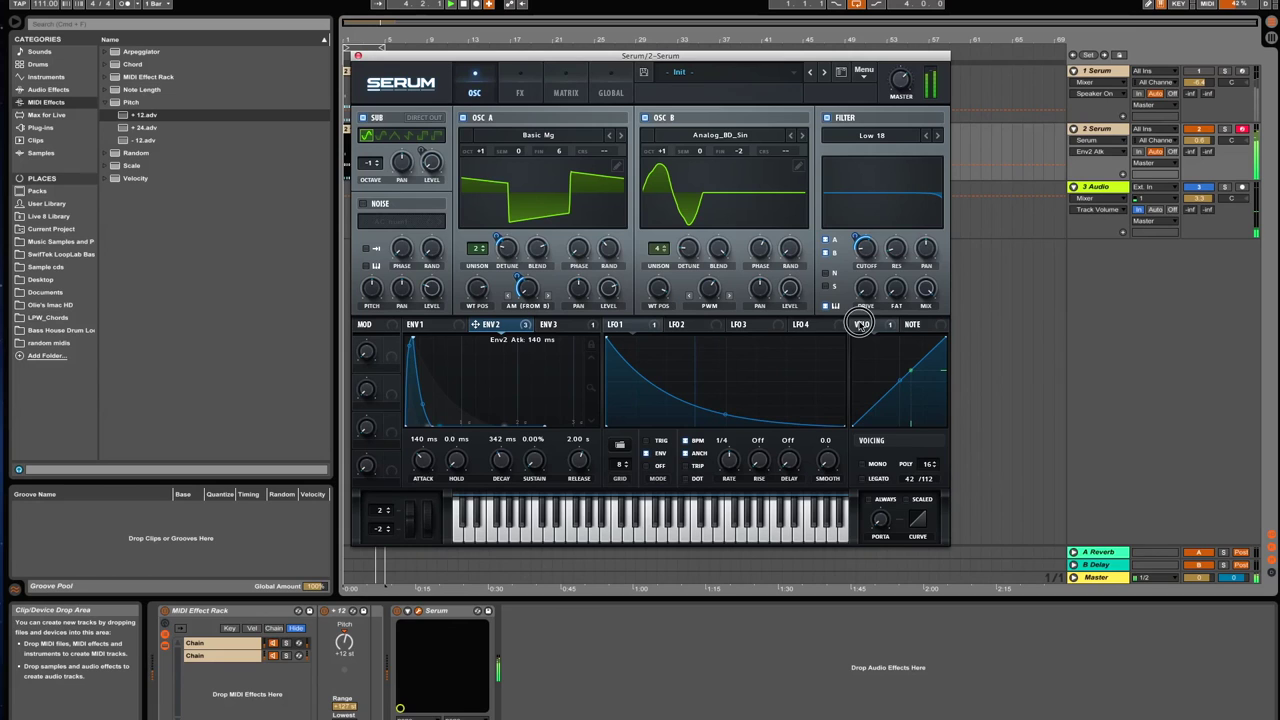
drag(860, 326, 853, 247)
key(space)
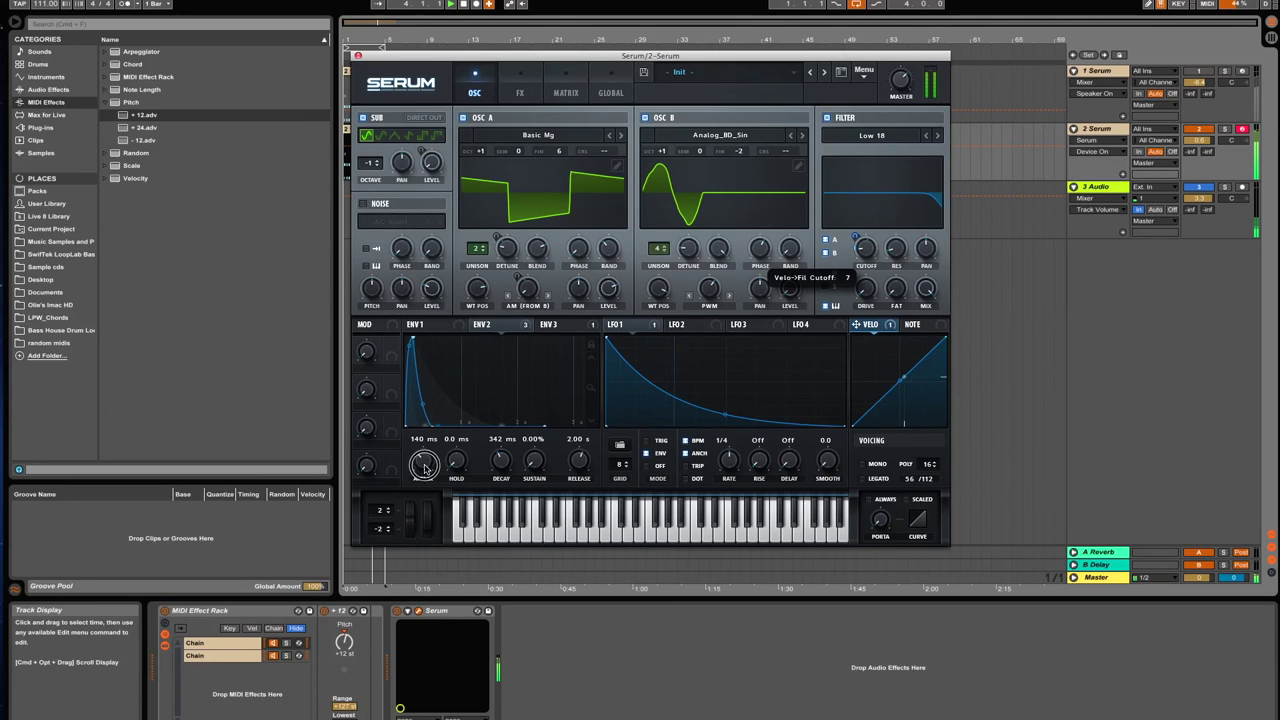
- Fine-tune Env 2's attack to 79 ms and its cutoff modulation amount to 41
drag(423, 460, 423, 464)
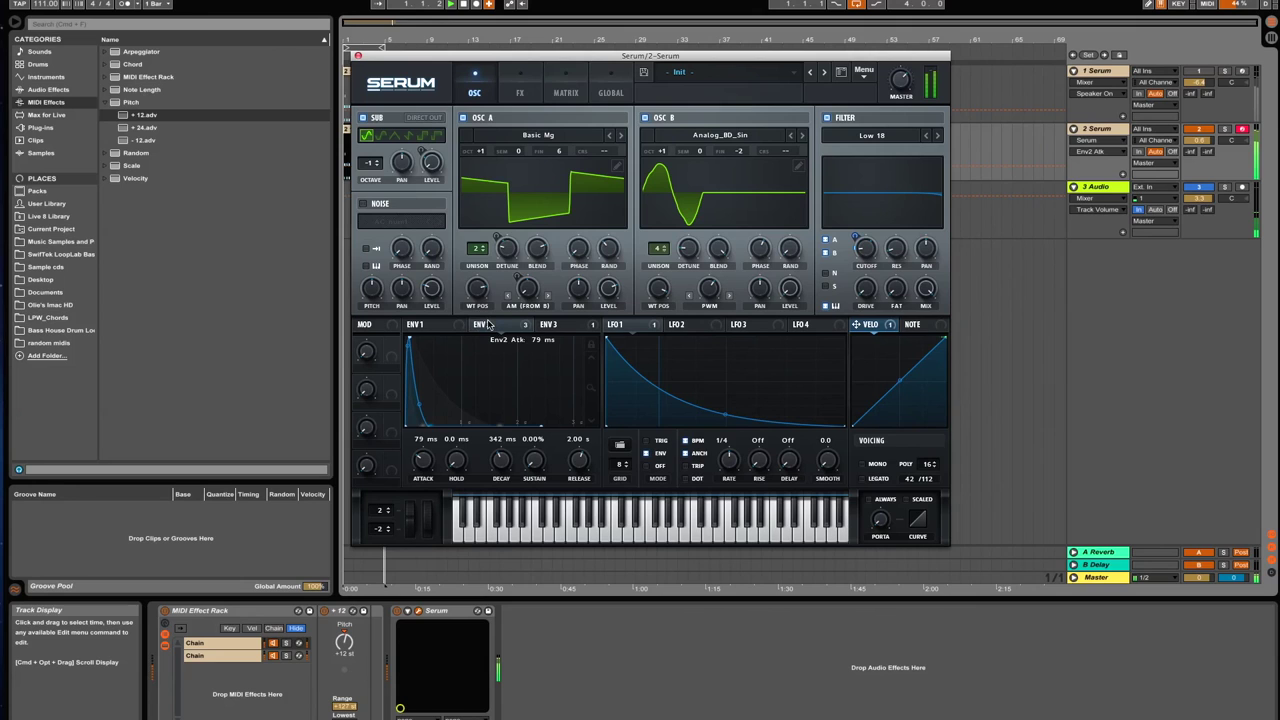
drag(853, 240, 853, 240)
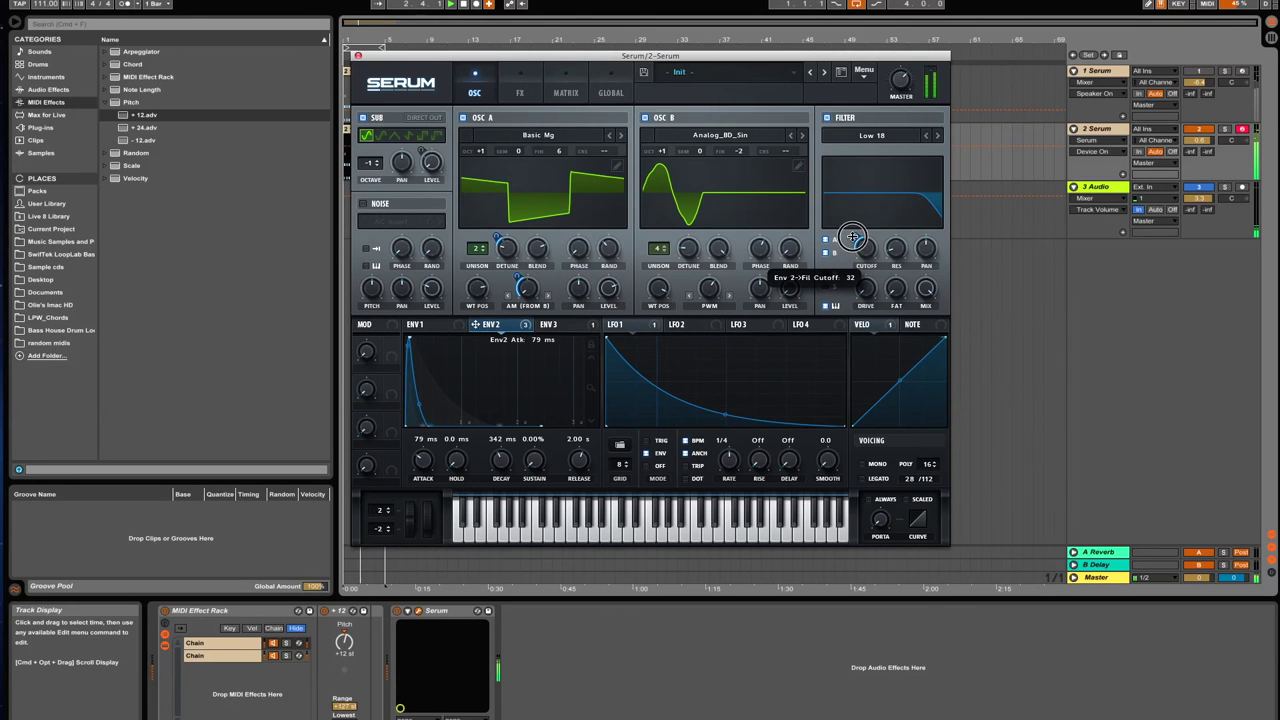
drag(853, 232, 852, 236)
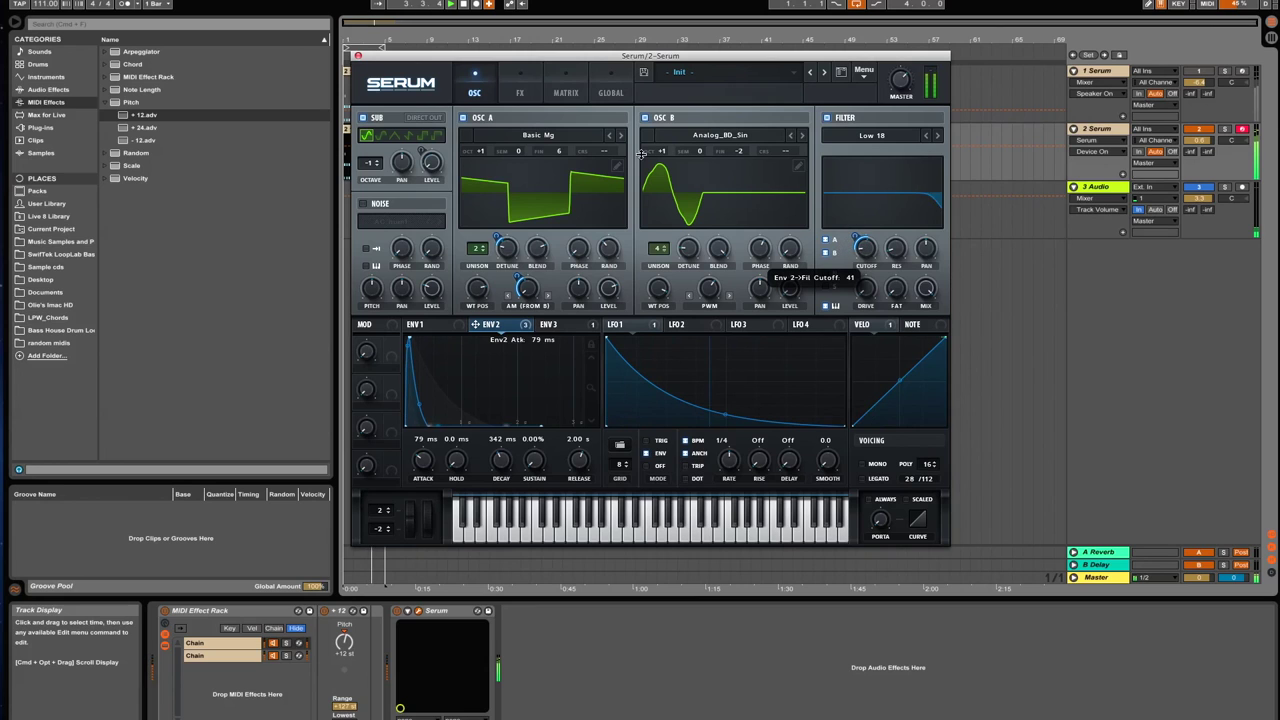
click(561, 91)
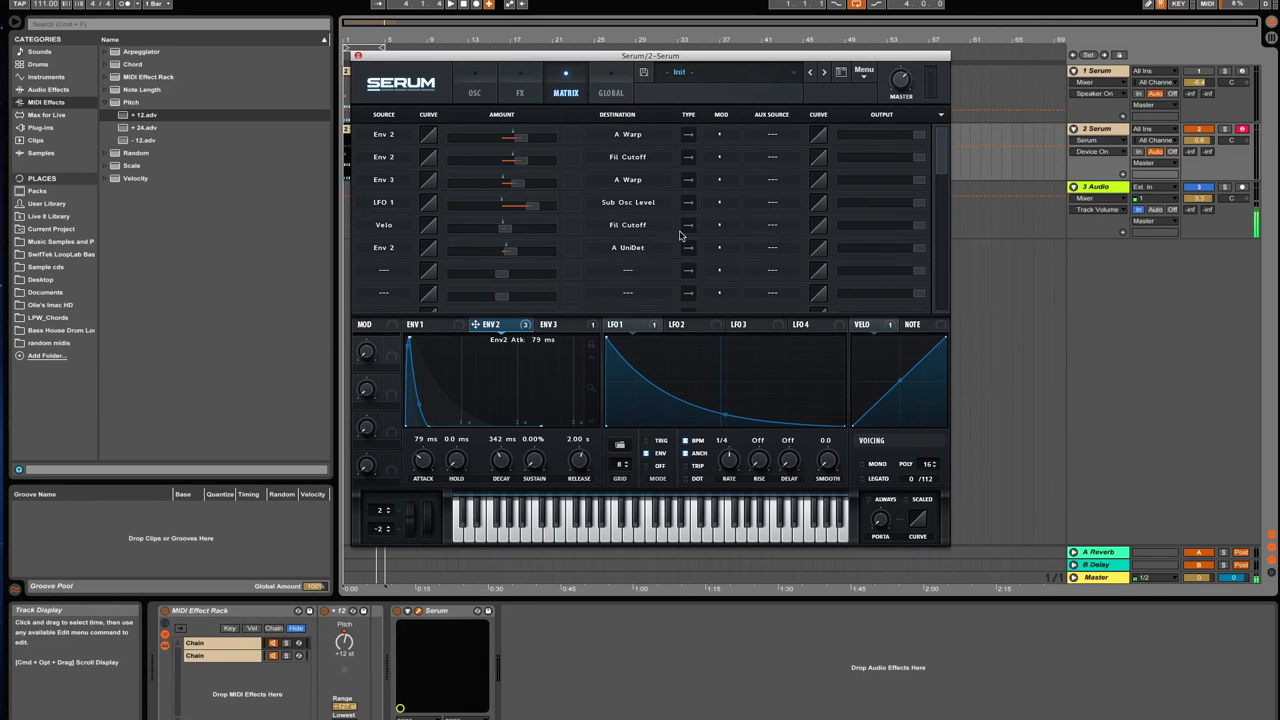
click(469, 93)
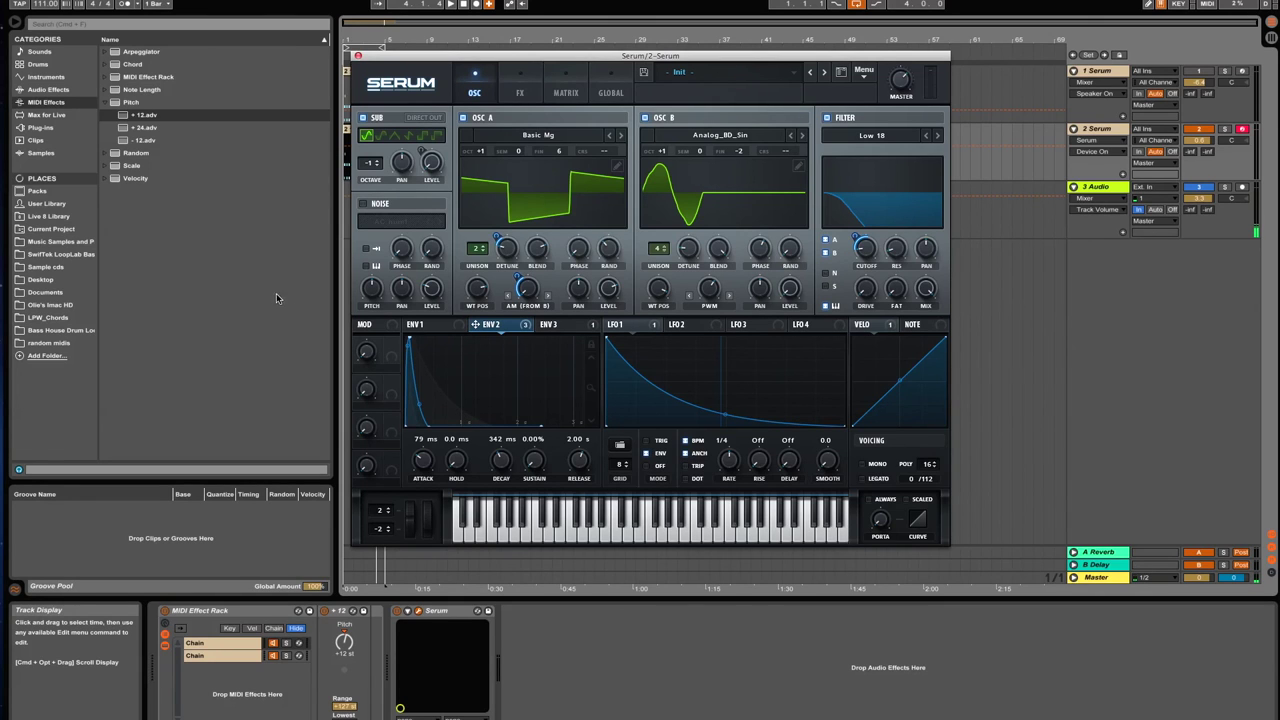
- Insert a Velocity device before the MIDI Effect Rack and raise its Random amount
click(128, 179)
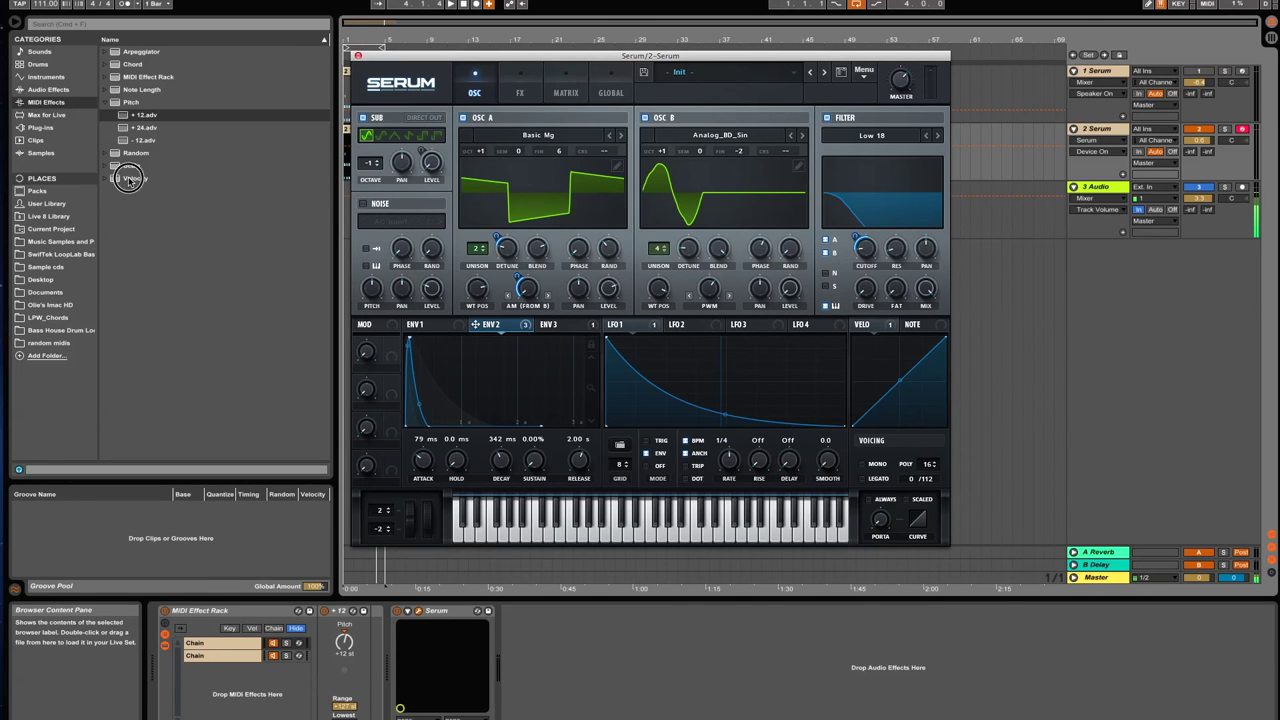
drag(128, 179, 157, 662)
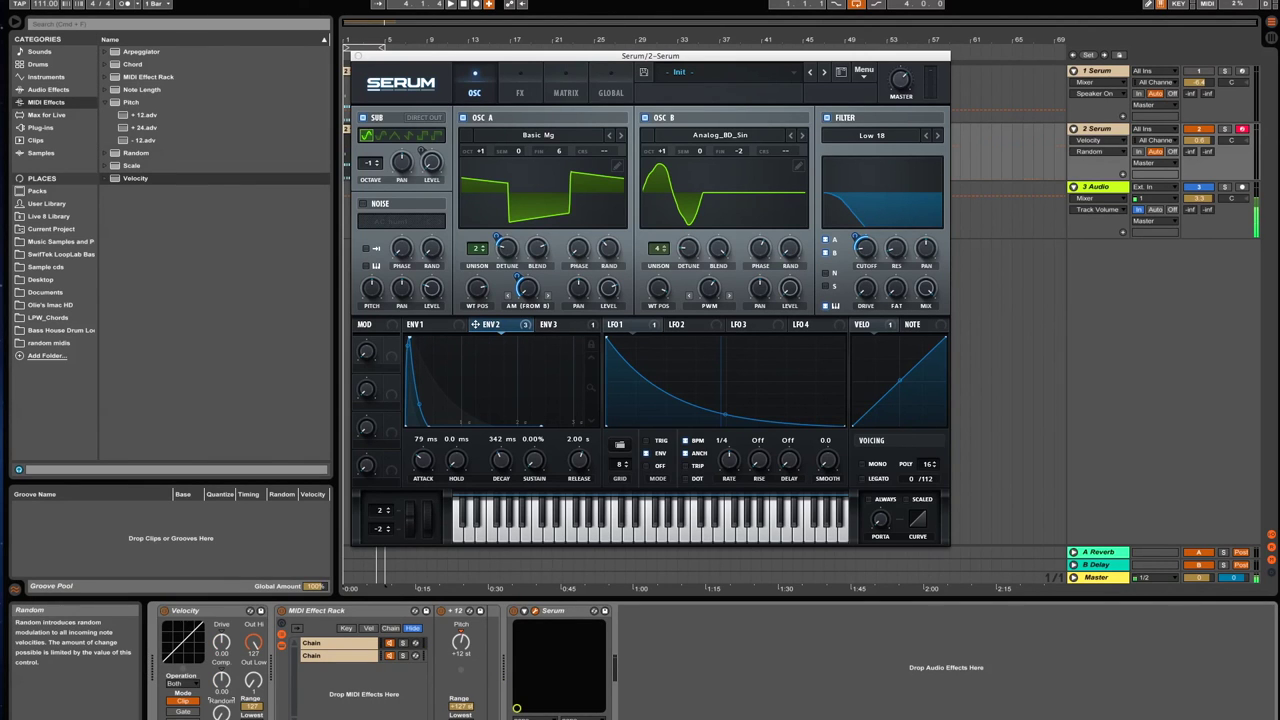
mouse_move(221, 712)
mouse_down()
mouse_move(221, 690)
mouse_move(228, 708)
mouse_up()
- During playback, adjust Env 2's Osc A detune modulation and set Osc B unison detune to 0.04
key(space)
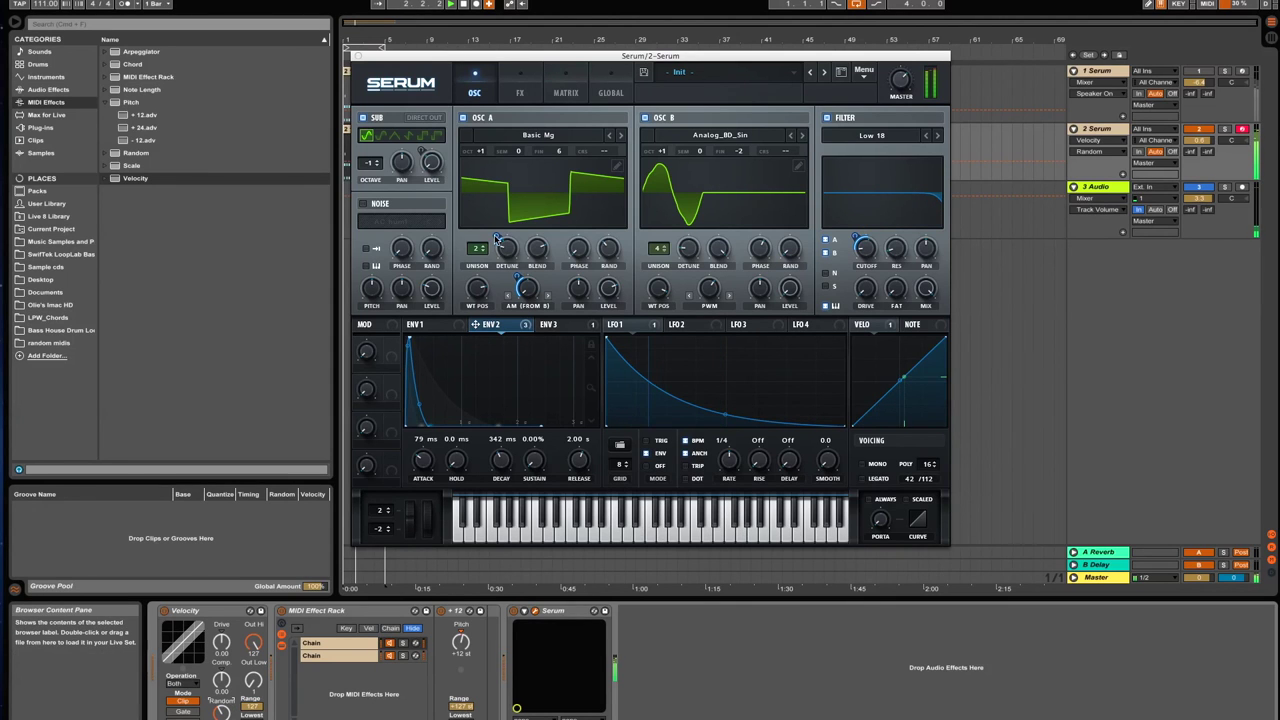
mouse_move(493, 241)
mouse_move(493, 241)
mouse_down()
mouse_move(503, 250)
mouse_move(495, 243)
mouse_up()
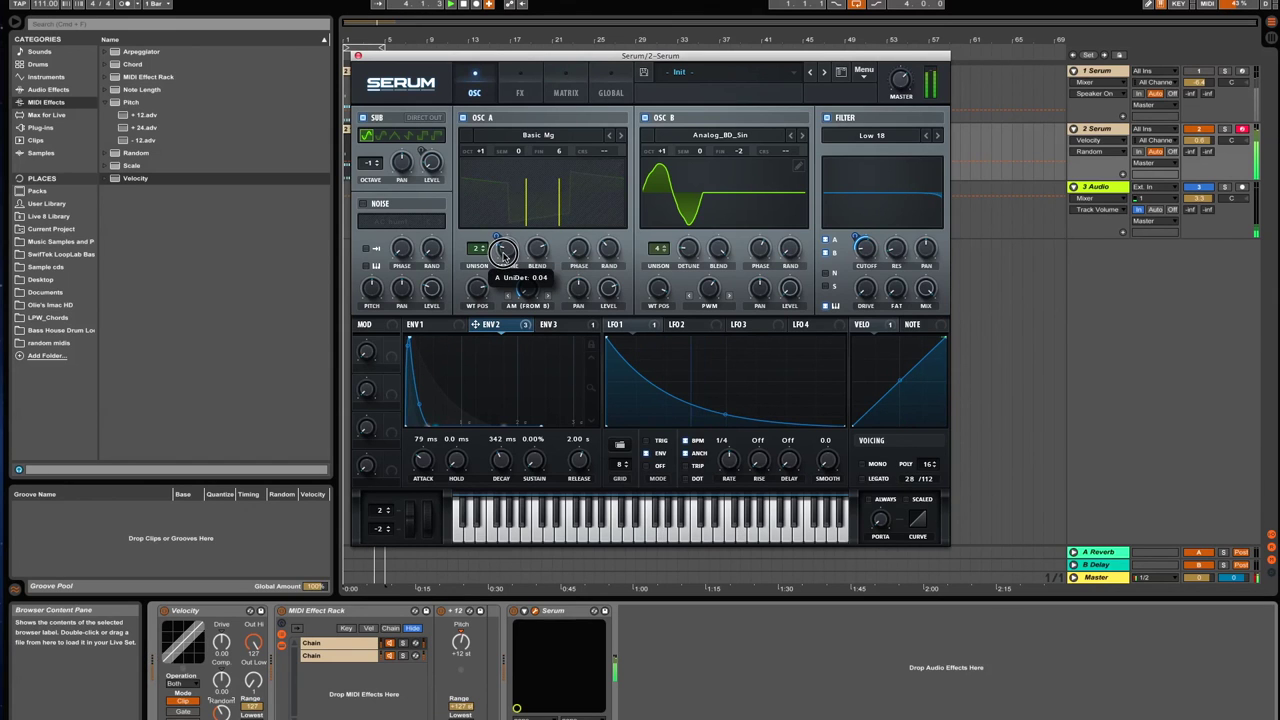
mouse_move(495, 243)
mouse_down()
mouse_move(493, 229)
mouse_move(496, 246)
mouse_up()
mouse_move(687, 248)
mouse_down()
mouse_move(685, 208)
mouse_move(681, 258)
mouse_up()
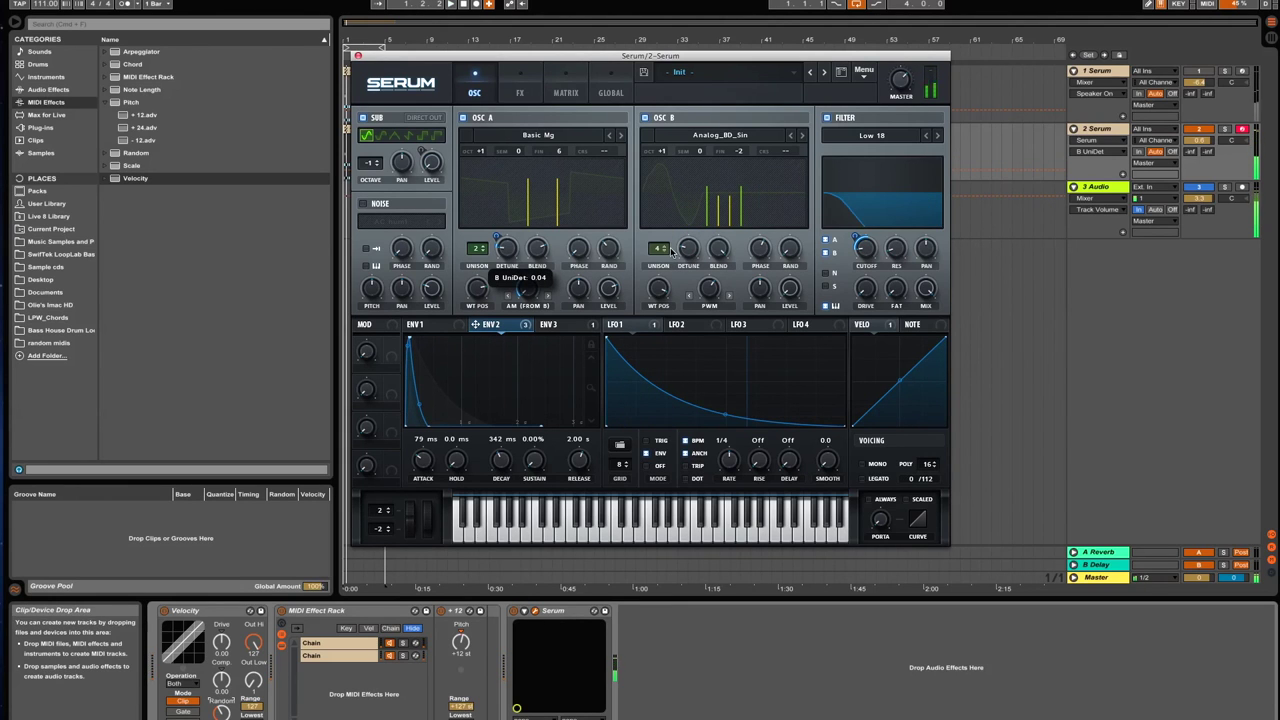